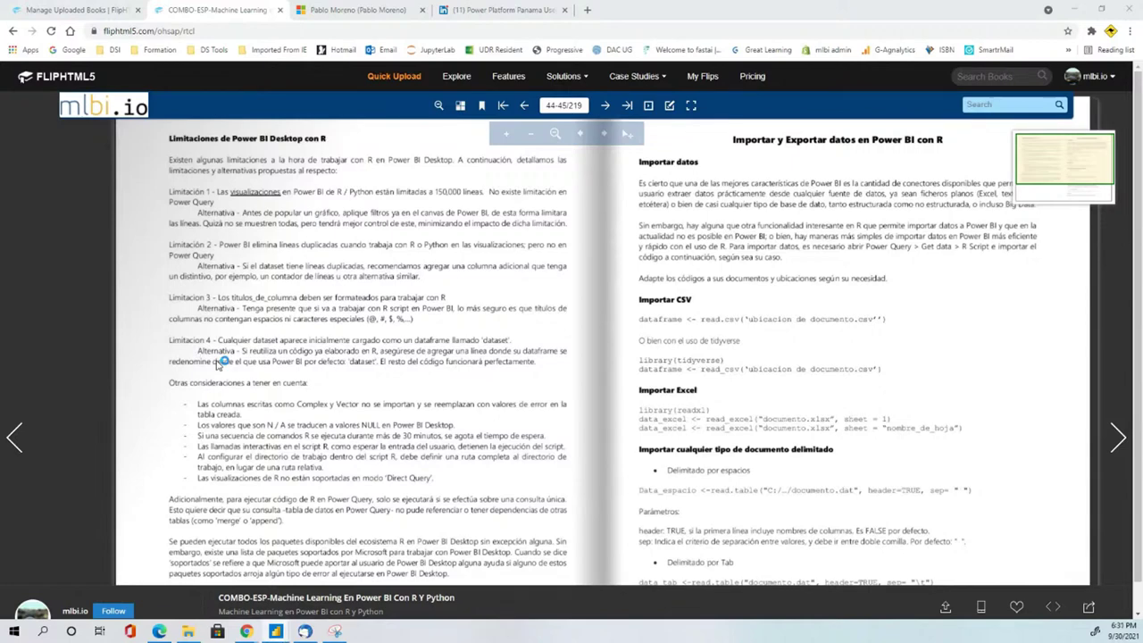
- Go back to pages 42-43 of the flipbook and examine the section on inserting R code in Power BI
left_click(13, 437)
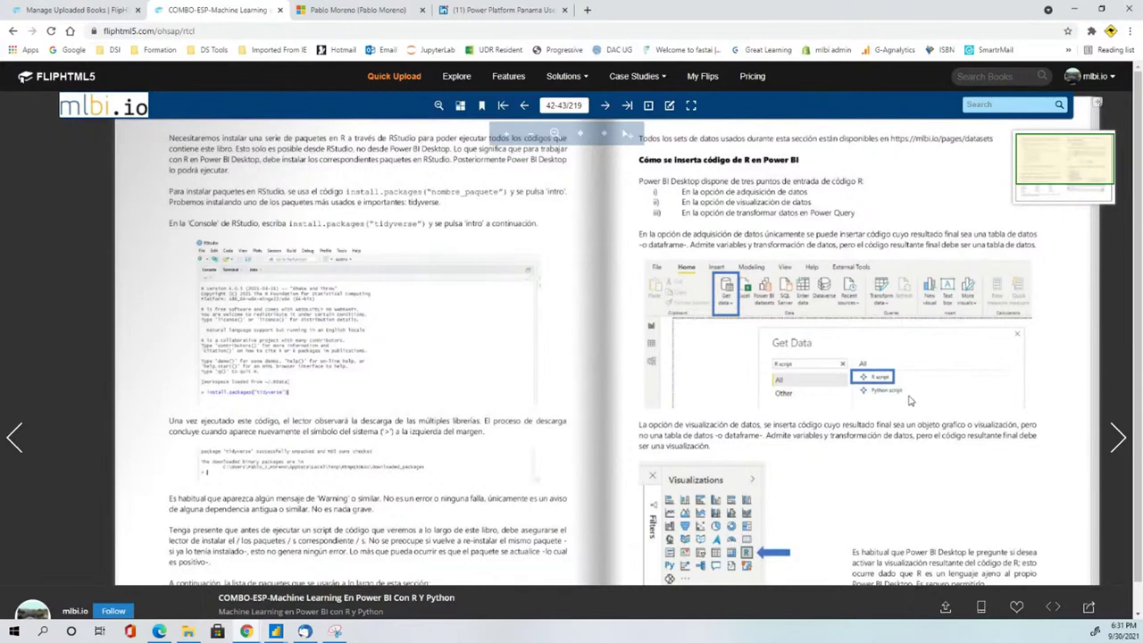
left_click_drag(911, 400, 898, 339)
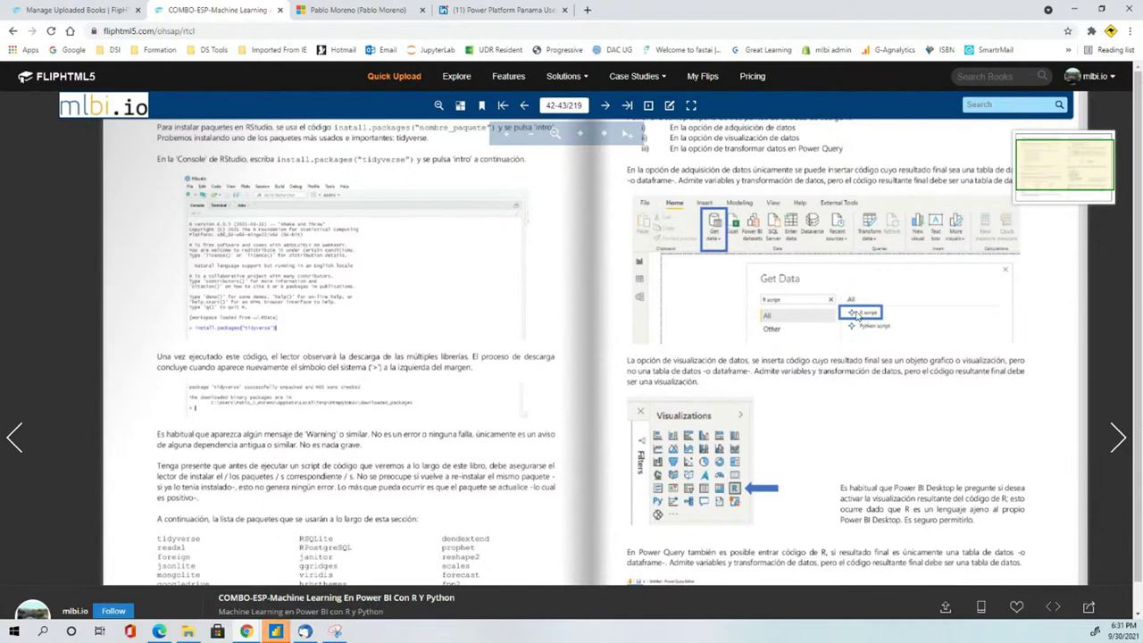
double_click(819, 357)
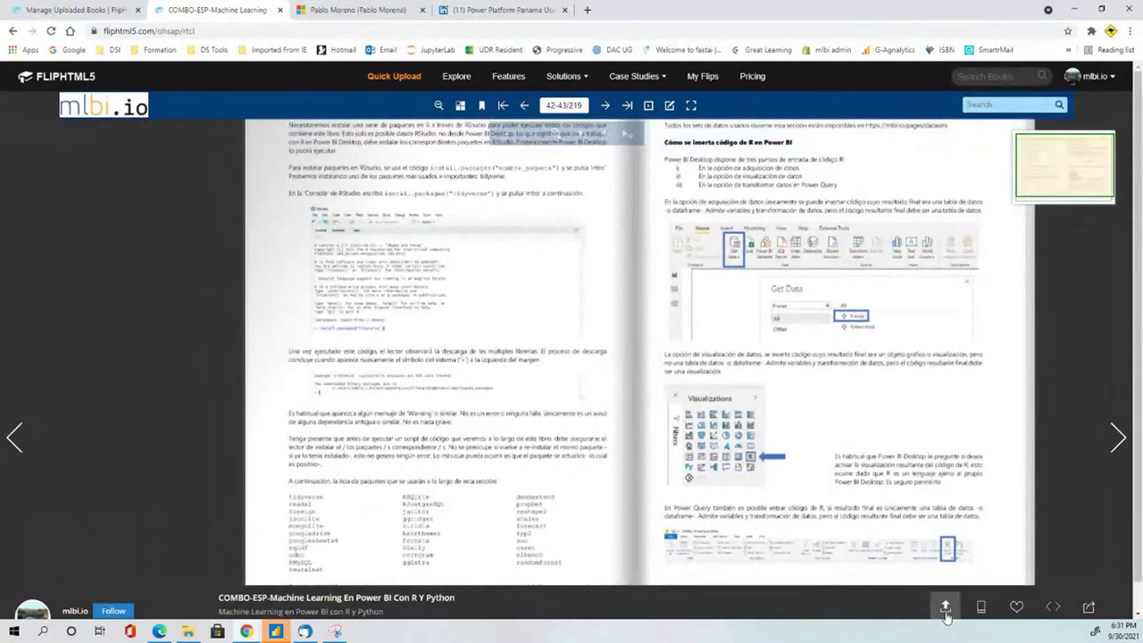
scroll(946, 473, "down", 3)
scroll(908, 332, "up", 2)
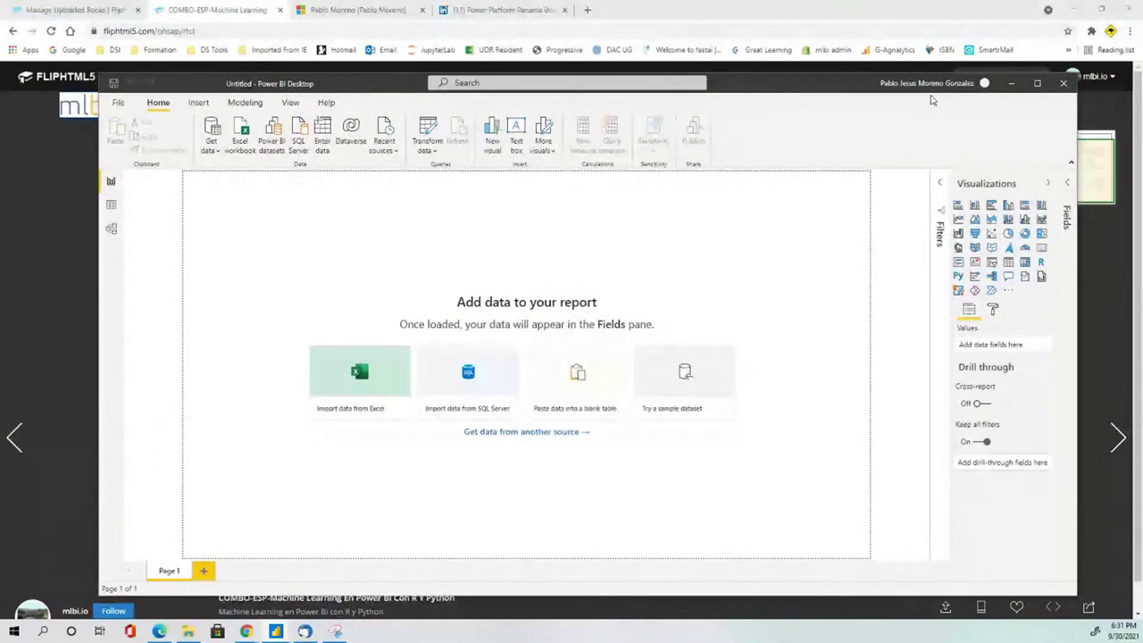
- Switch to a maximized Power BI Desktop window and search the Get Data connectors for "script", leaving without connecting
left_click(1036, 82)
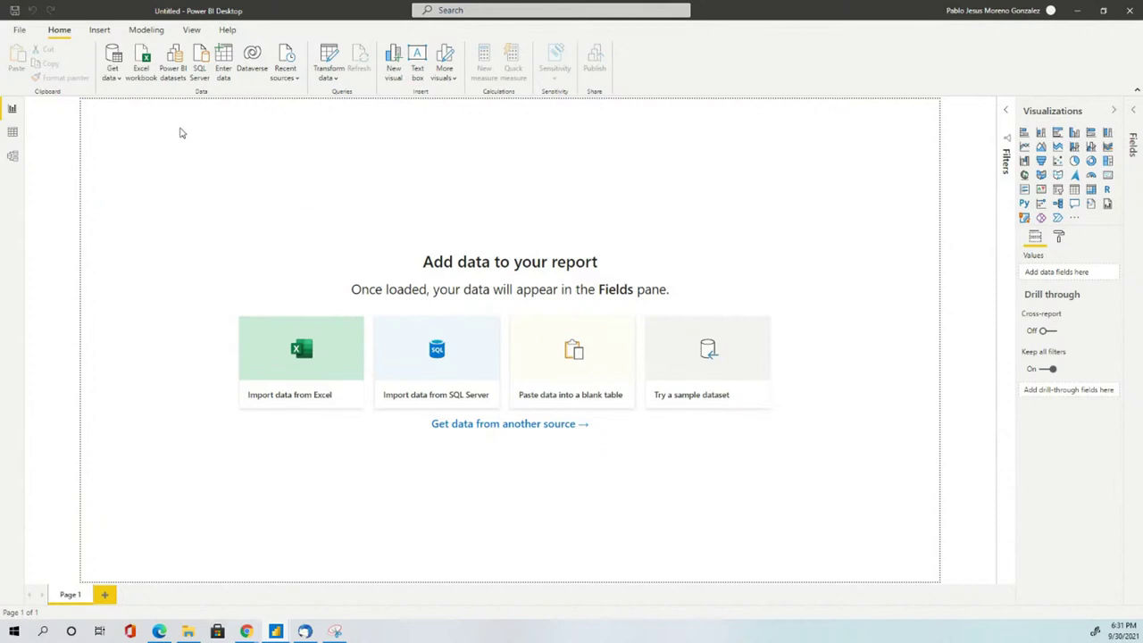
left_click(113, 75)
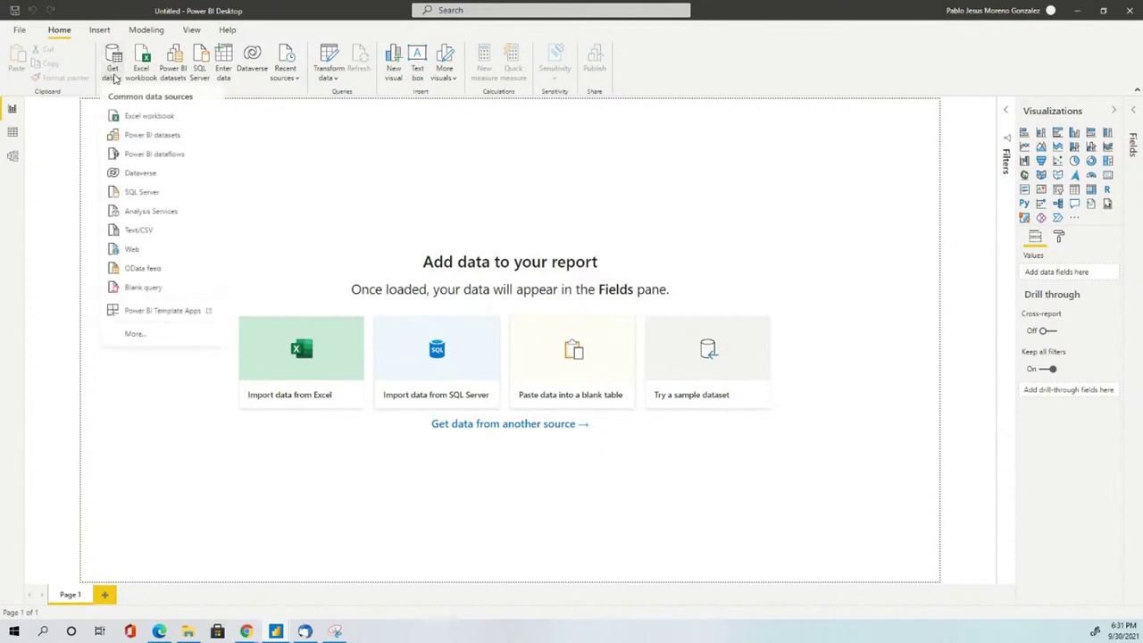
left_click(151, 332)
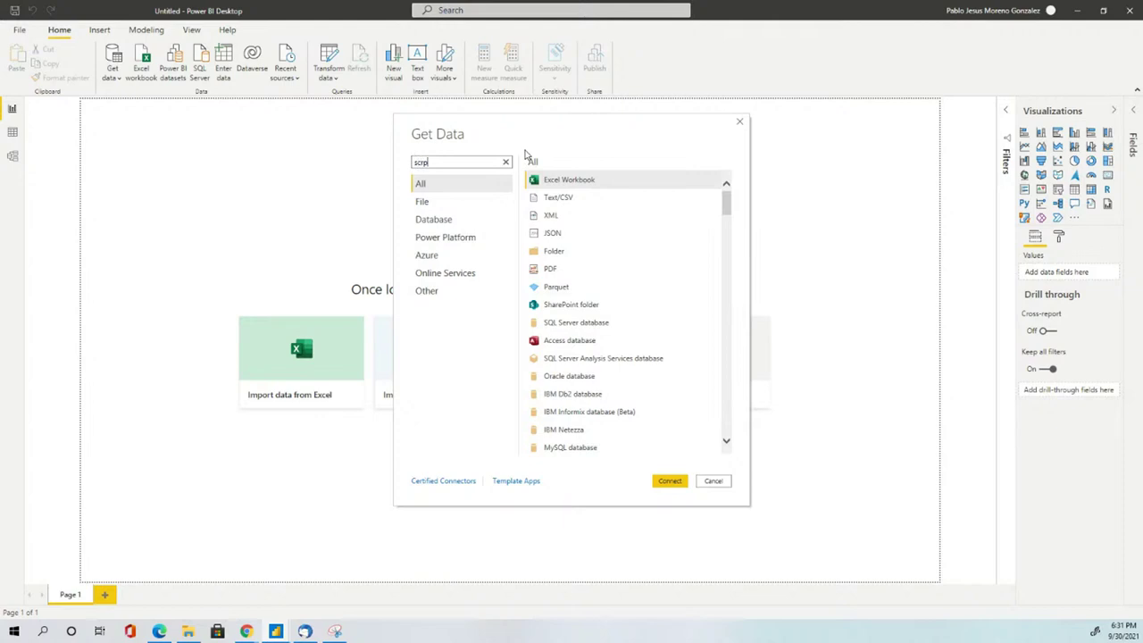
type("t")
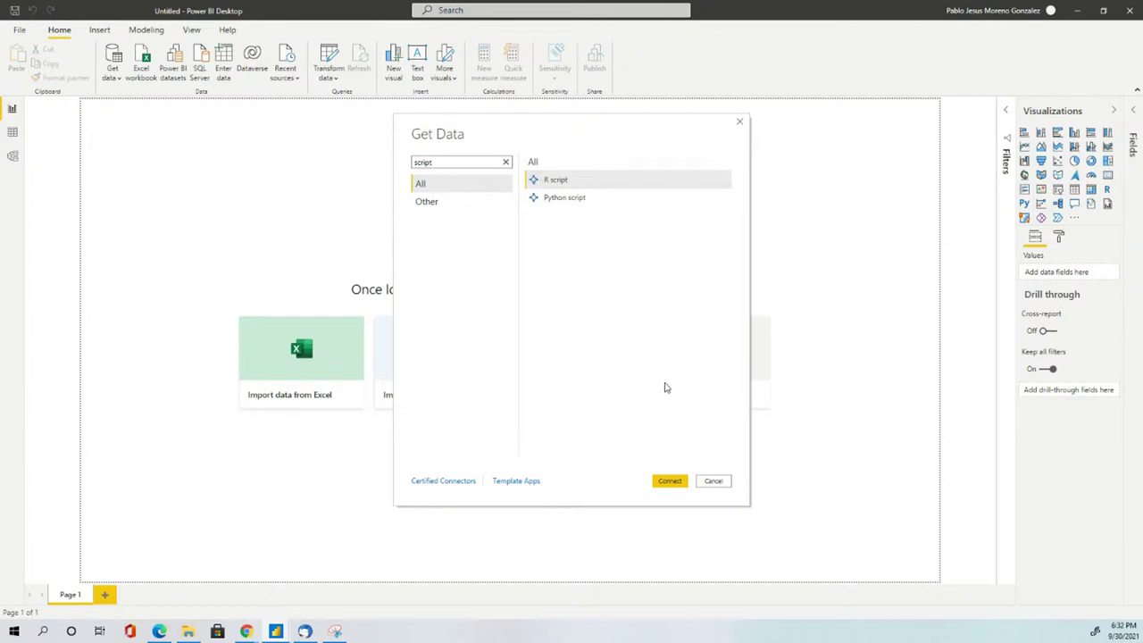
left_click(711, 482)
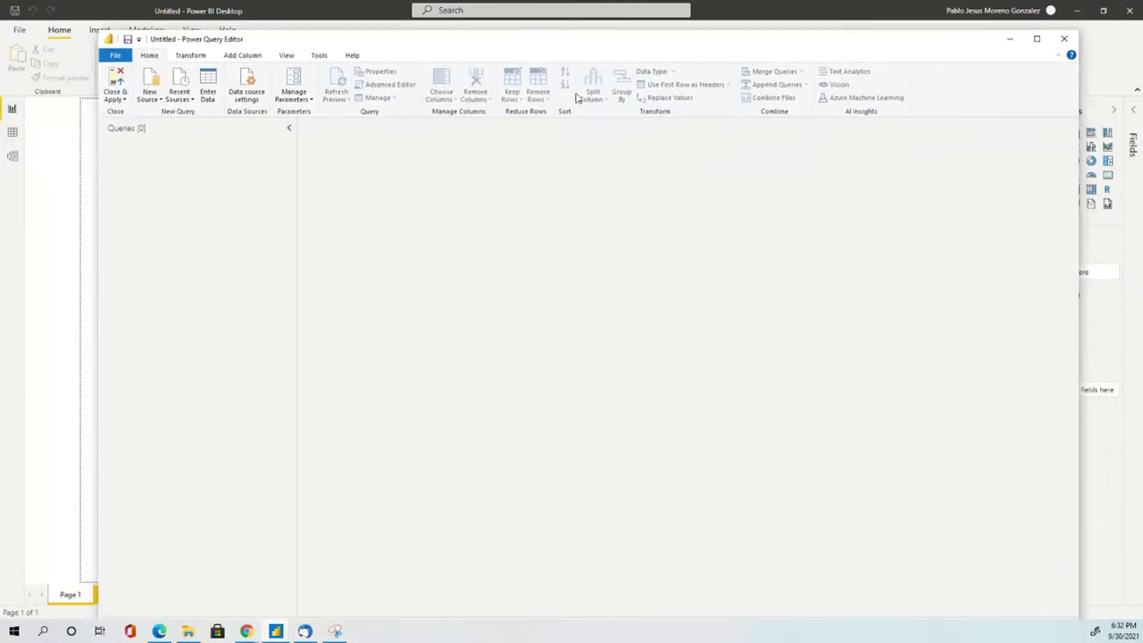
- Examine the R and Python script transformations in the Power Query Editor, closing it to look at the R script visual
left_click(190, 55)
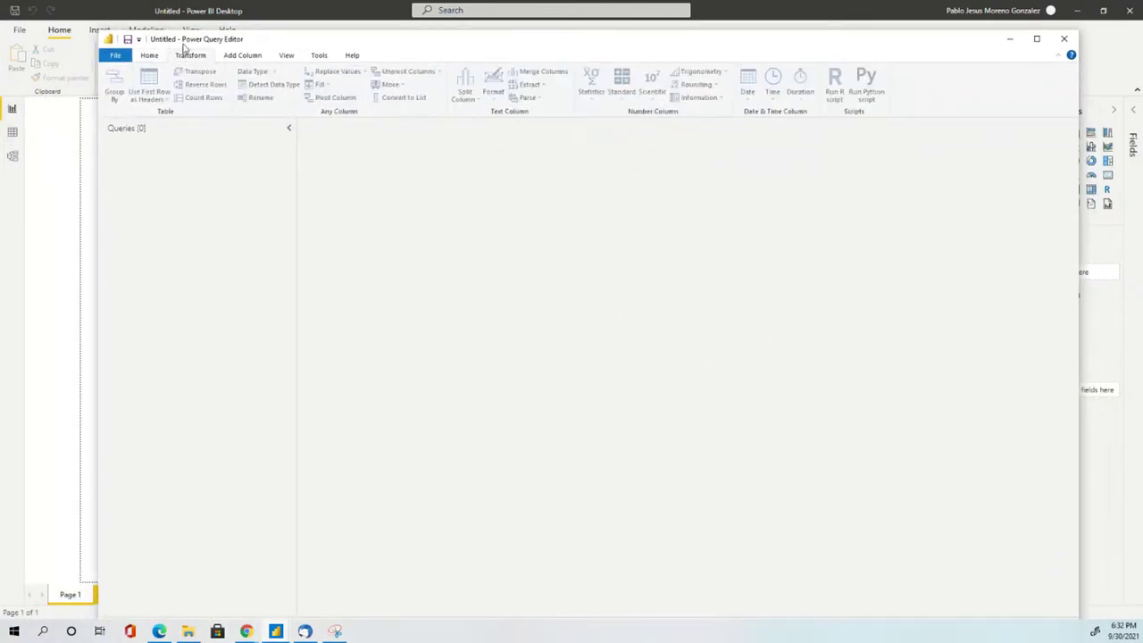
left_click_drag(370, 41, 421, 51)
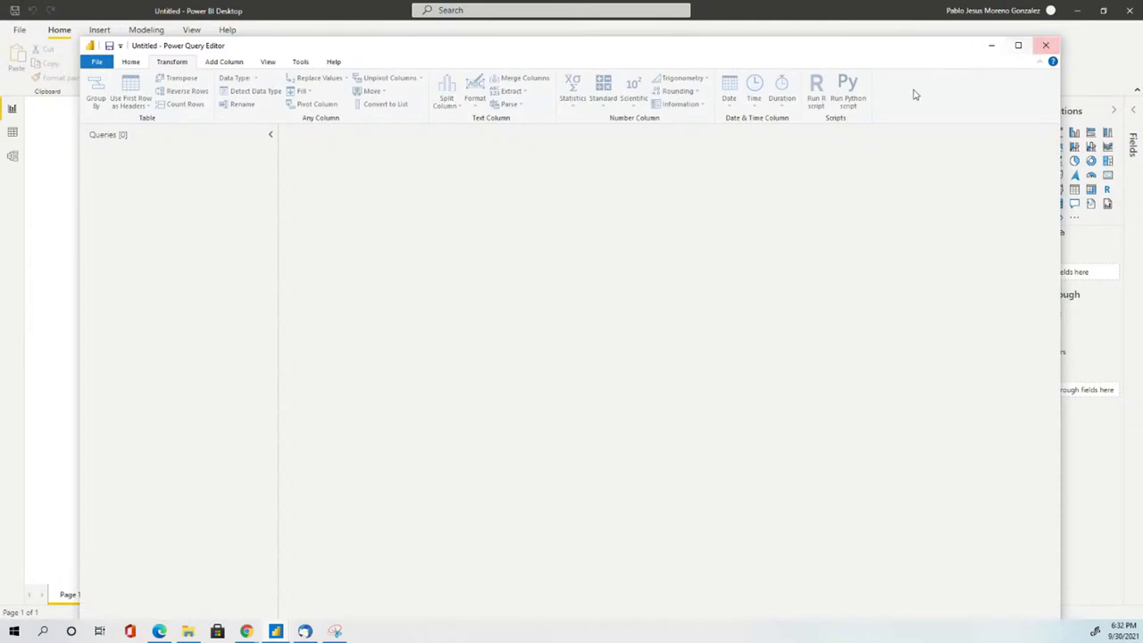
left_click(1047, 49)
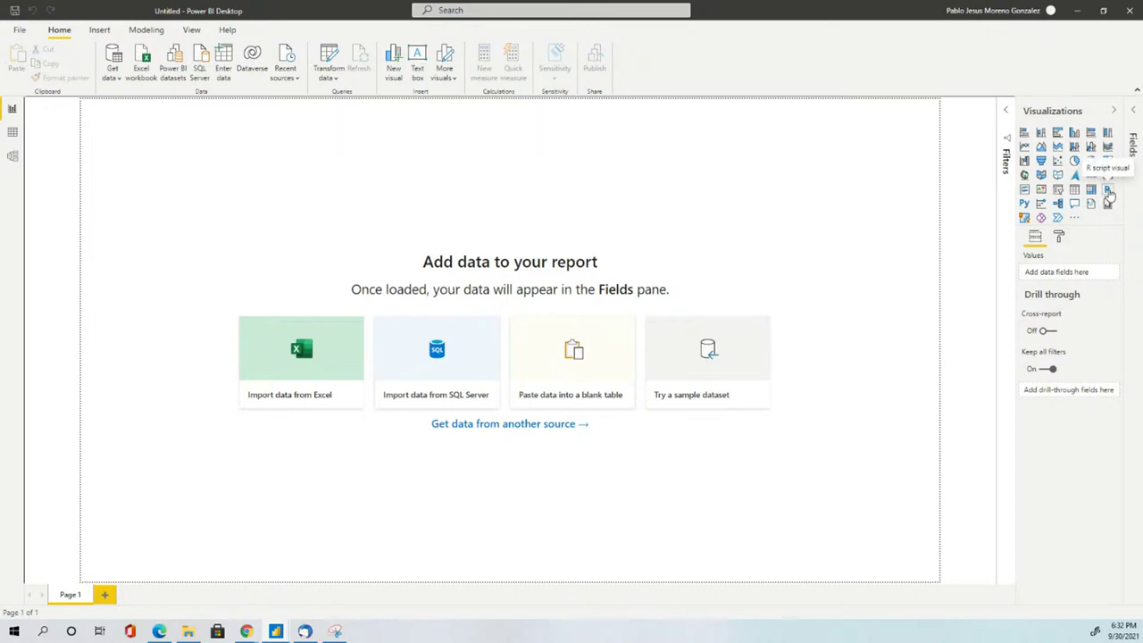
key("super+plus")
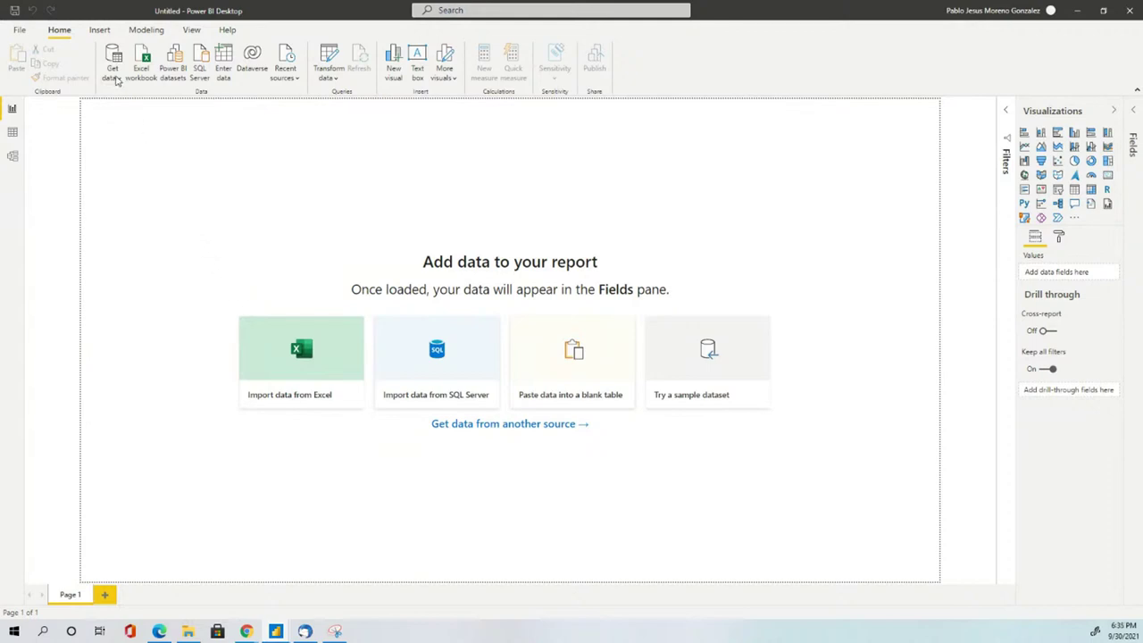
- Search the available data sources for "script" again and dismiss the Get Data dialog without connecting
left_click(119, 70)
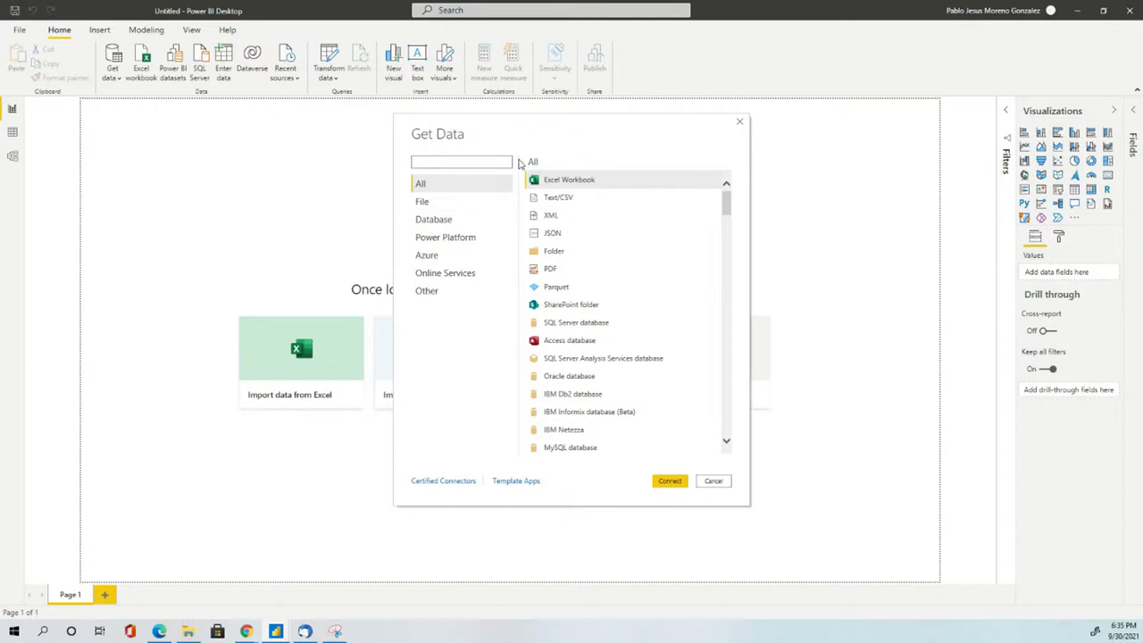
type("script")
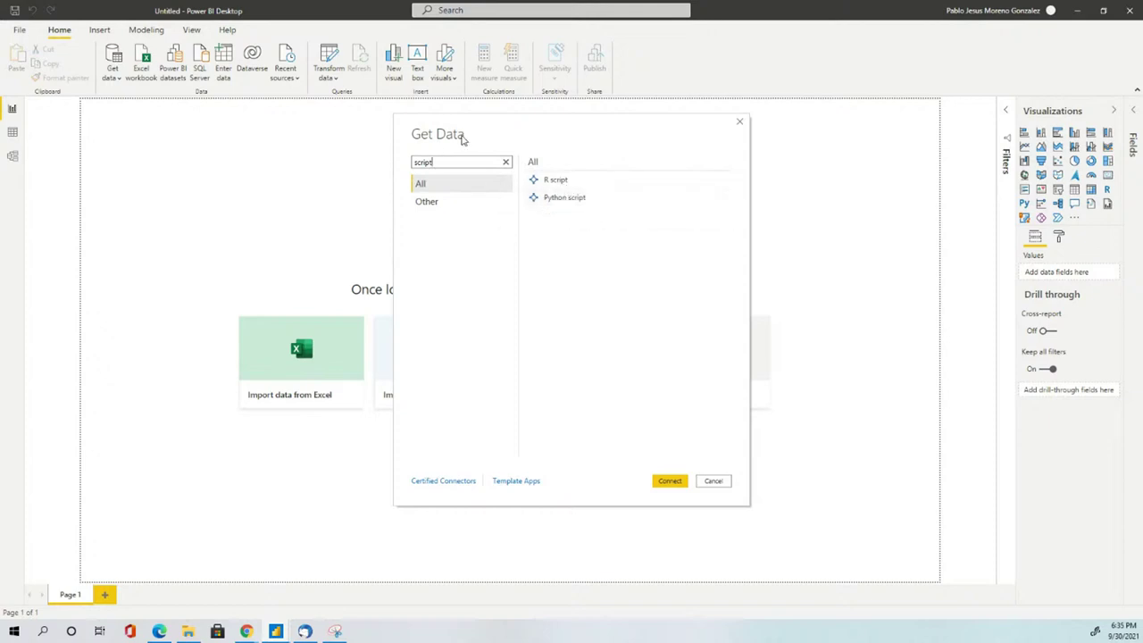
left_click_drag(464, 142, 422, 139)
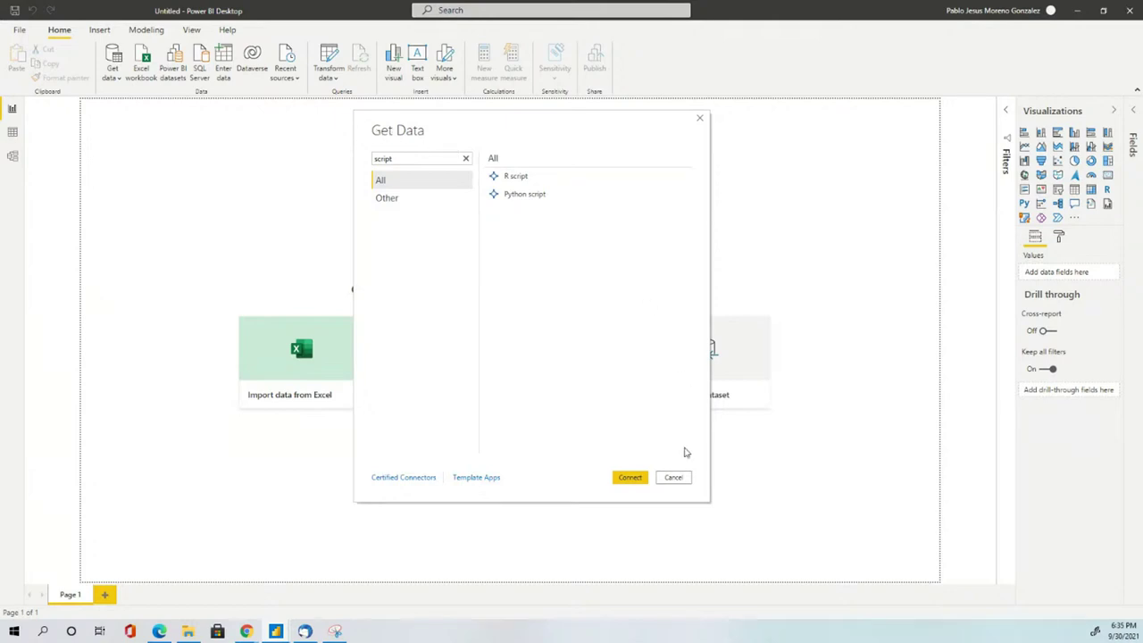
left_click(677, 478)
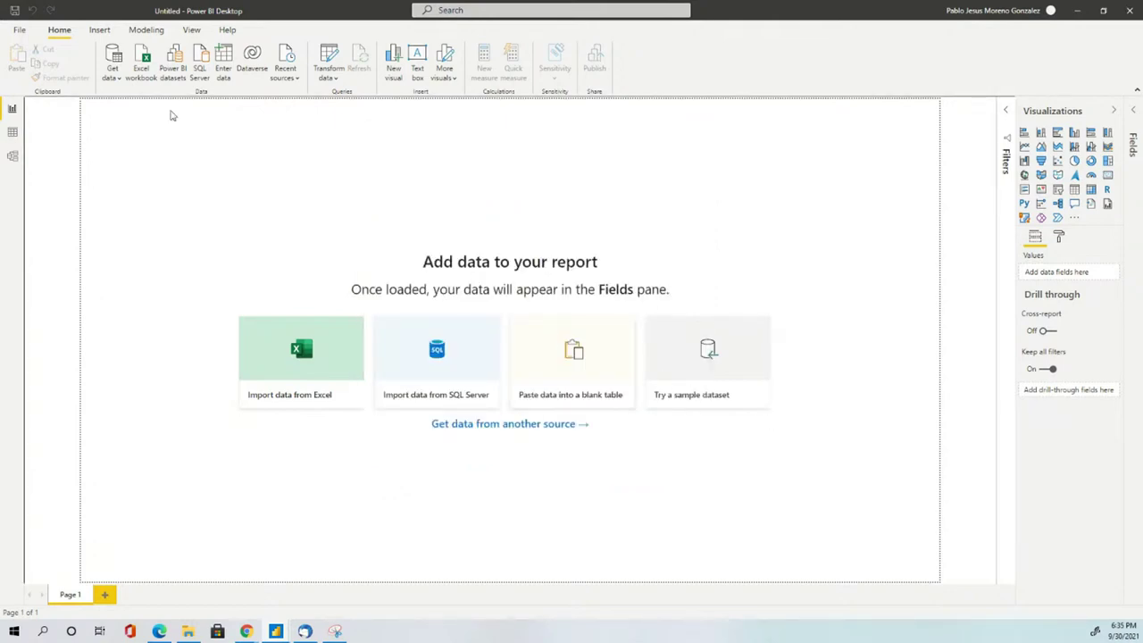
- Reopen the Power Query Editor to review its Run R script and Run Python script commands, and close it
left_click(329, 60)
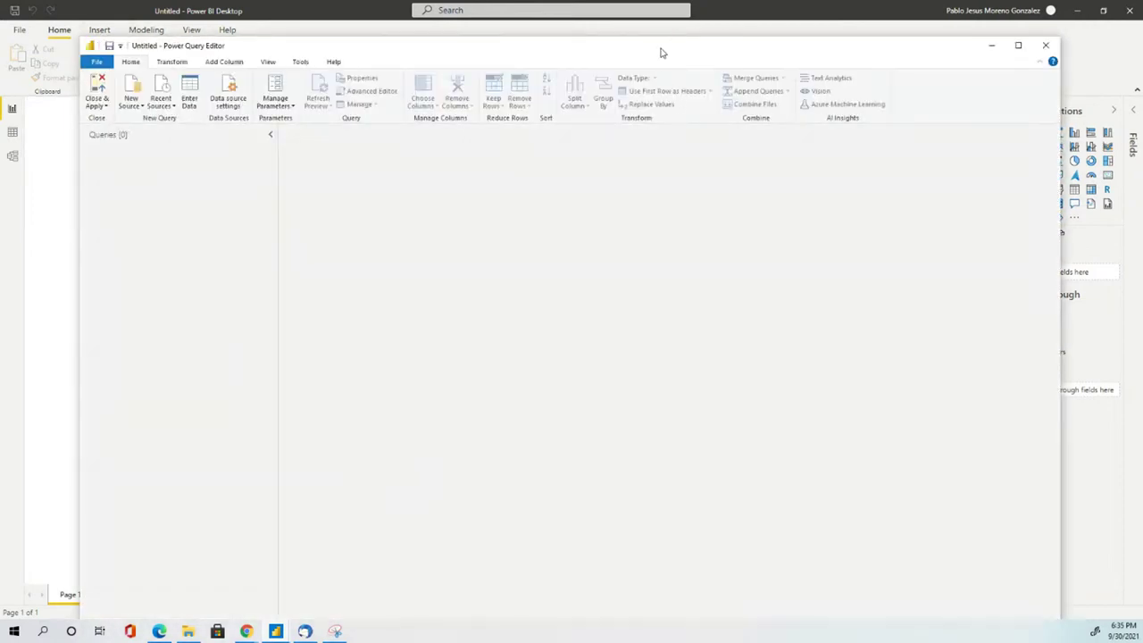
left_click_drag(663, 51, 669, 42)
left_click_drag(242, 30, 478, 90)
left_click(189, 101)
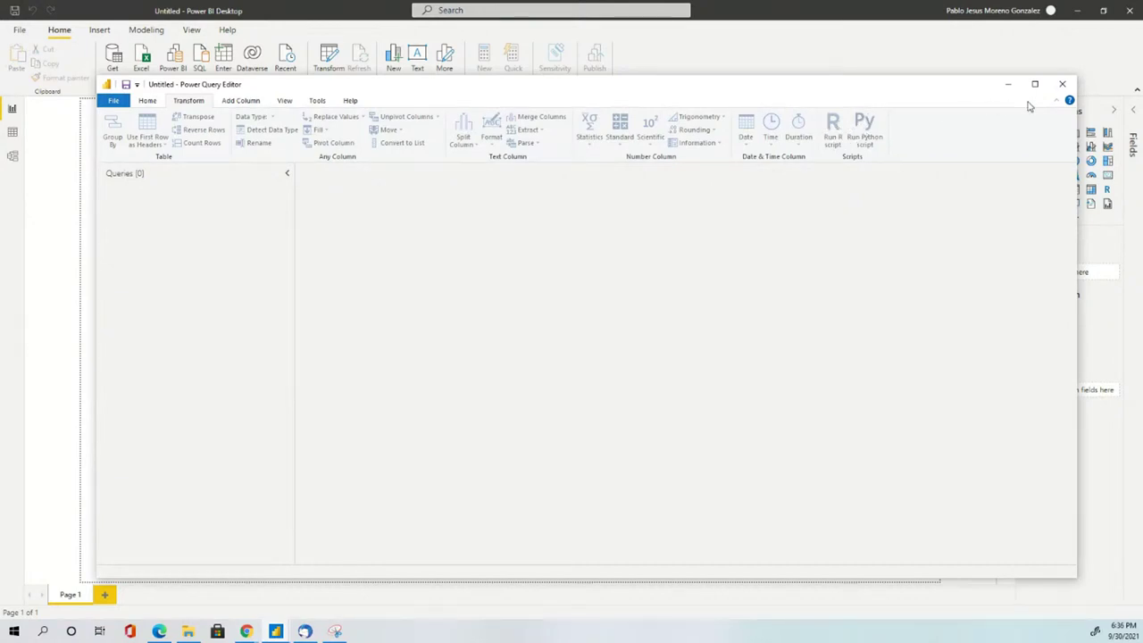
left_click(1061, 83)
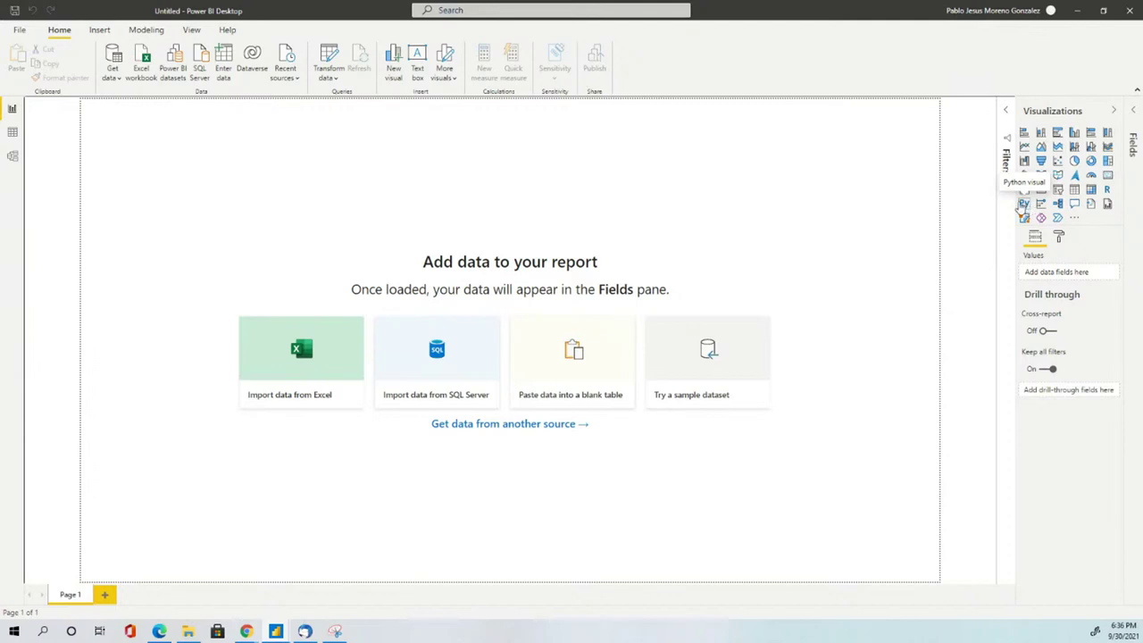
- Return to the flipbook and advance to pages 44-45 to read the limitations of Power BI Desktop with R
left_click(1078, 12)
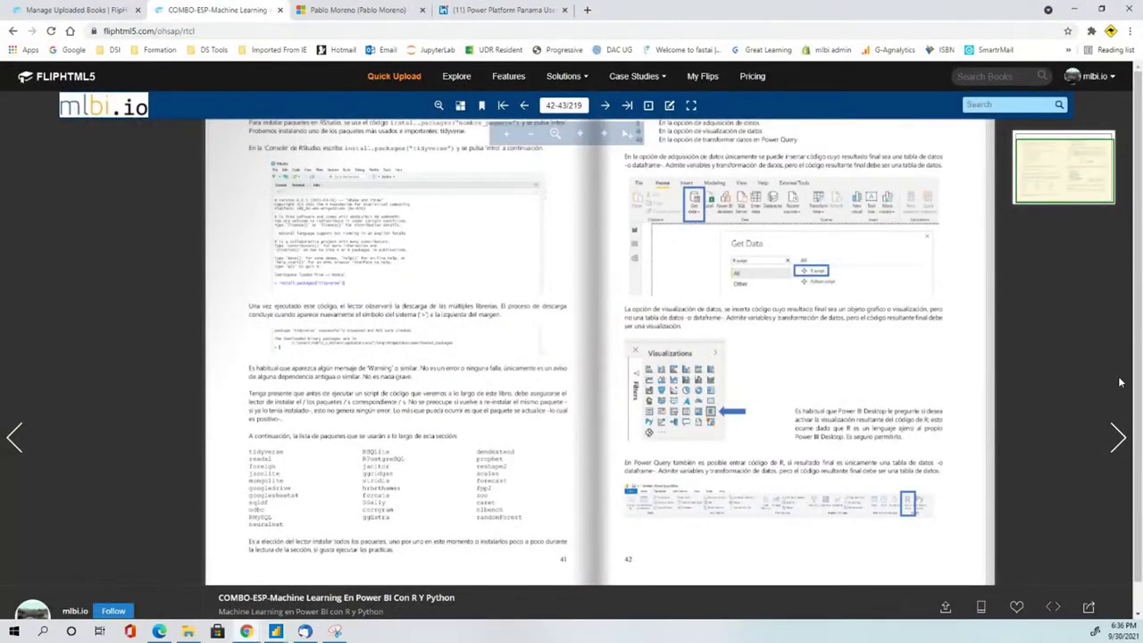
left_click(1108, 435)
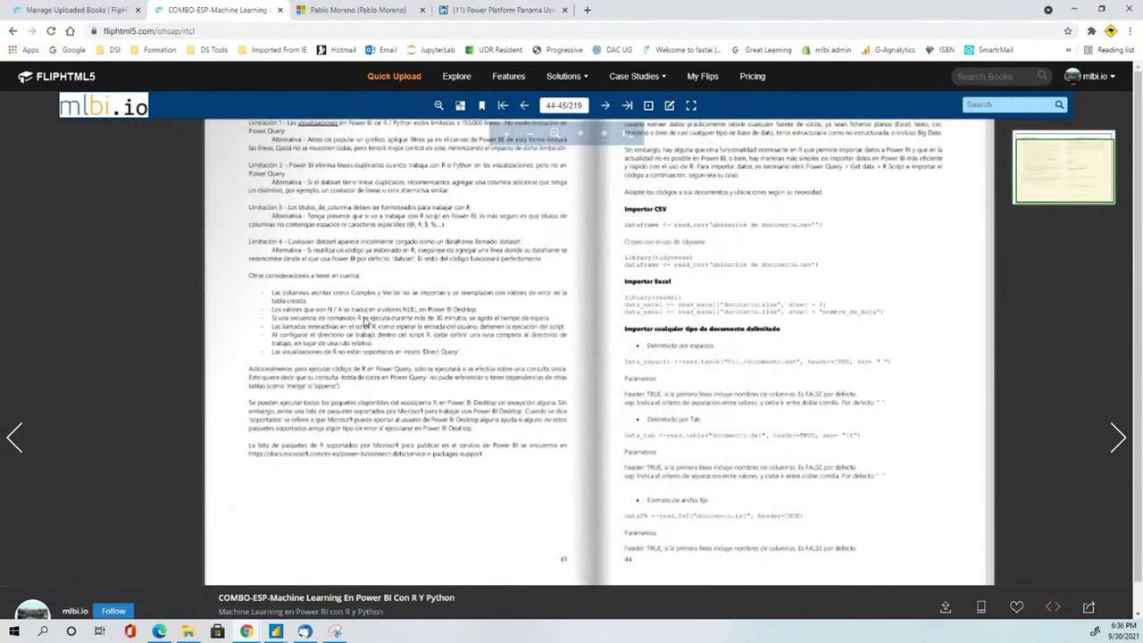
scroll(489, 308, "up", 1)
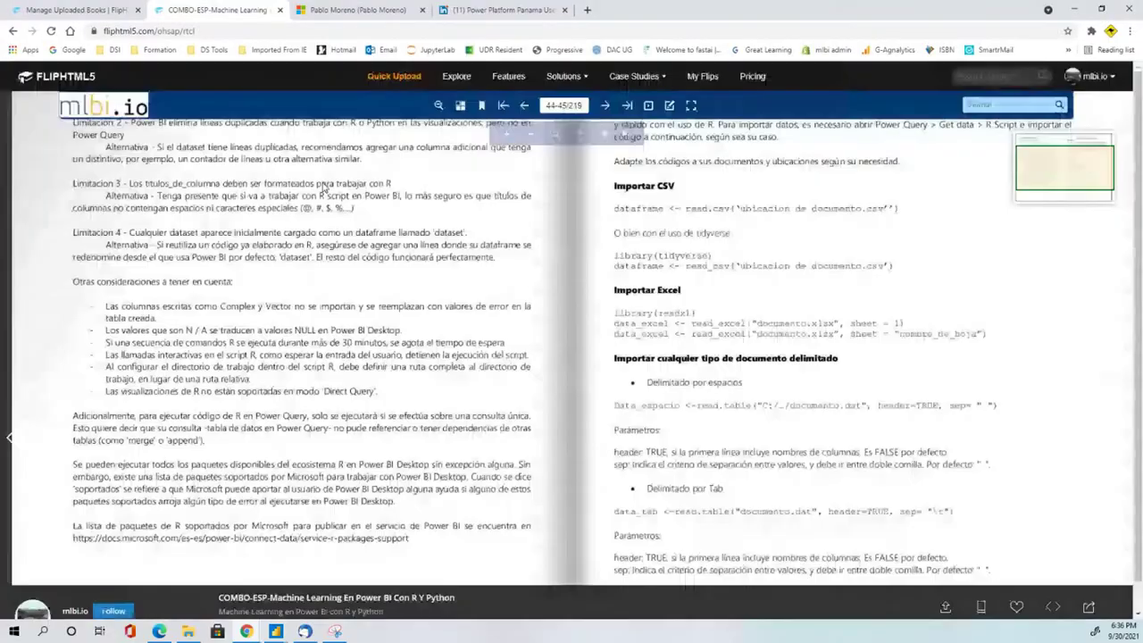
left_click_drag(323, 187, 389, 325)
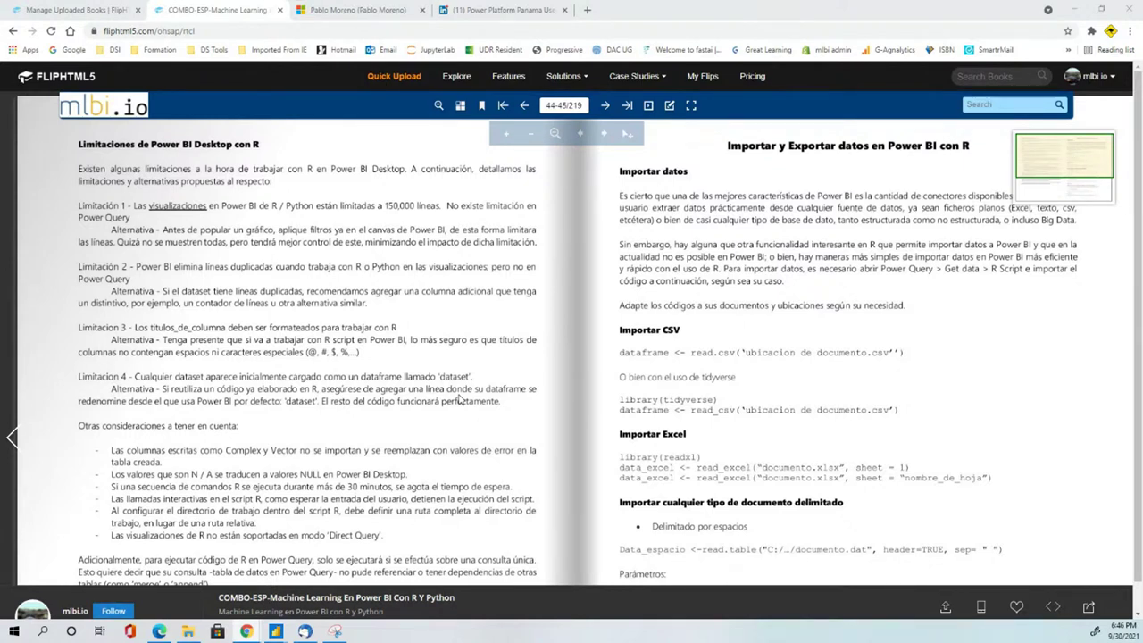
- Switch to the untitled Power BI report and look up the "script" data sources, cancelling without connecting
mouse_move(275, 631)
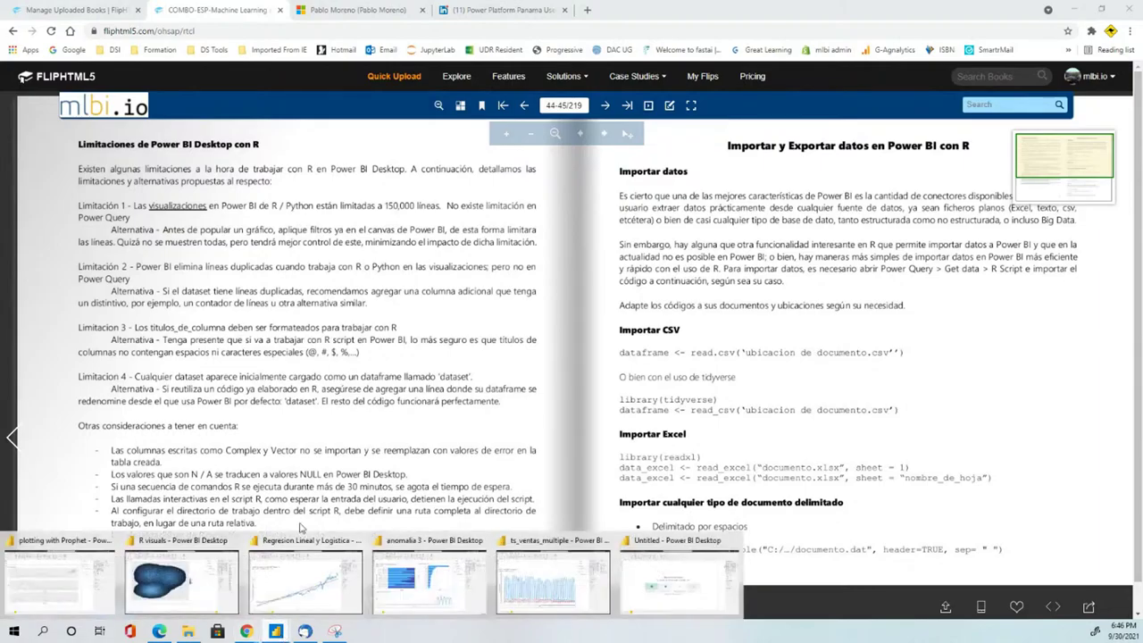
left_click(707, 563)
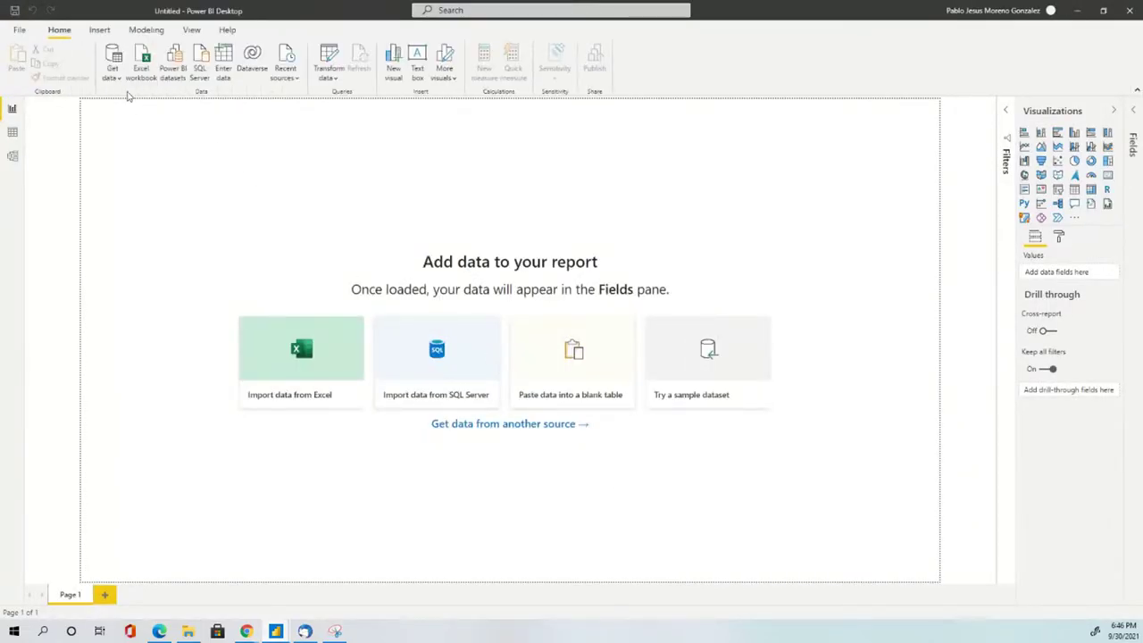
left_click(113, 74)
left_click(125, 334)
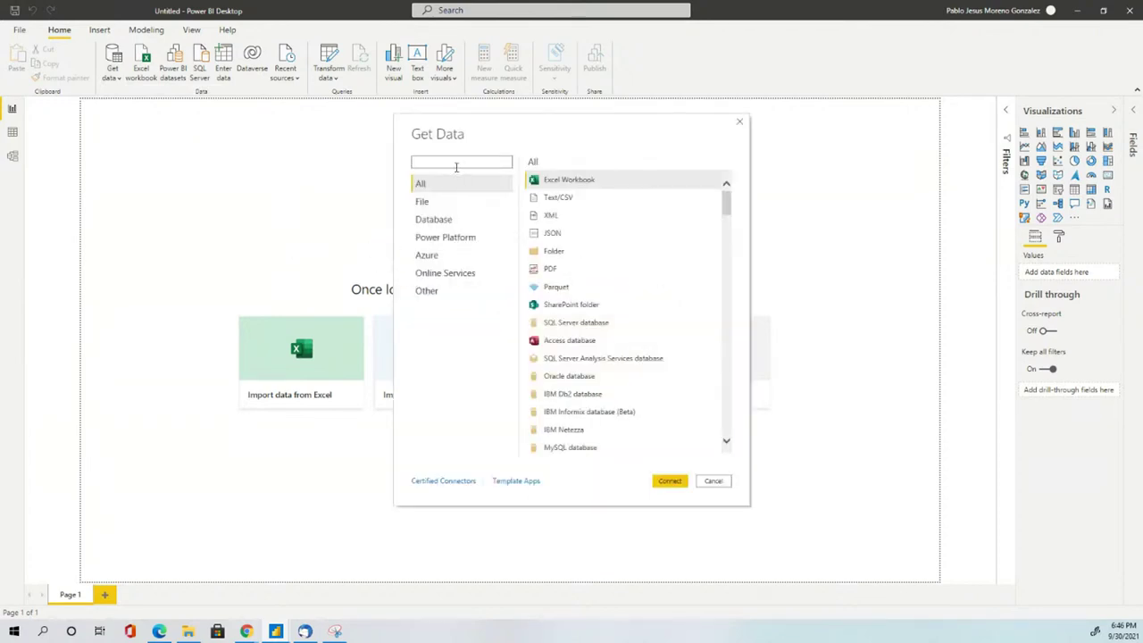
type("script")
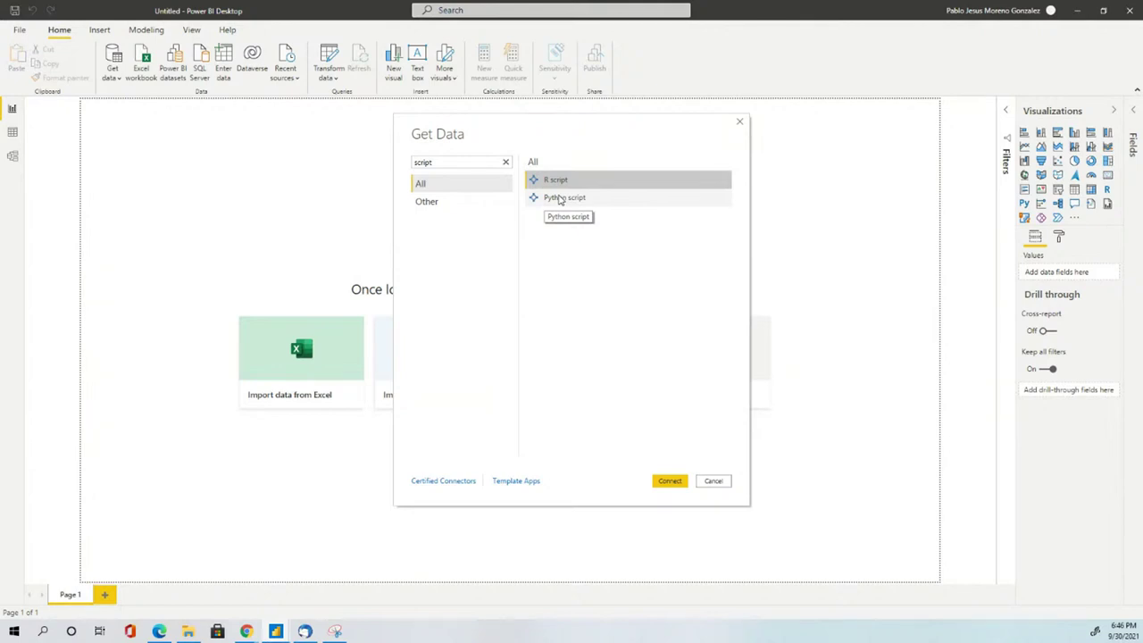
left_click(717, 480)
- Add an R script visual to the empty report page, declining to enable script visuals
left_click(1107, 189)
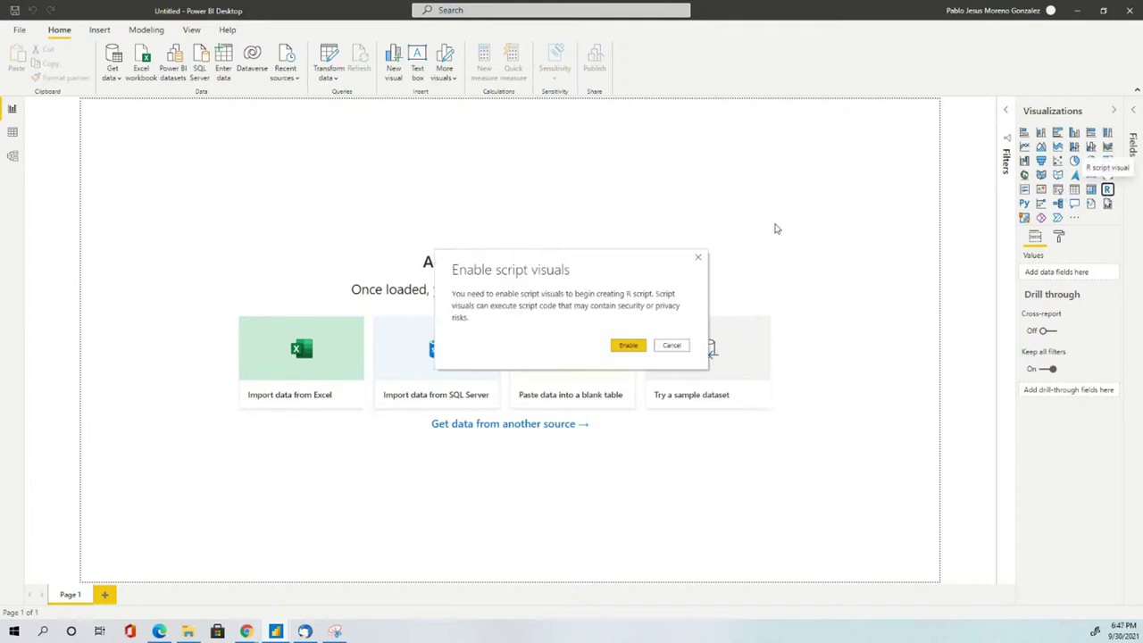
left_click(671, 347)
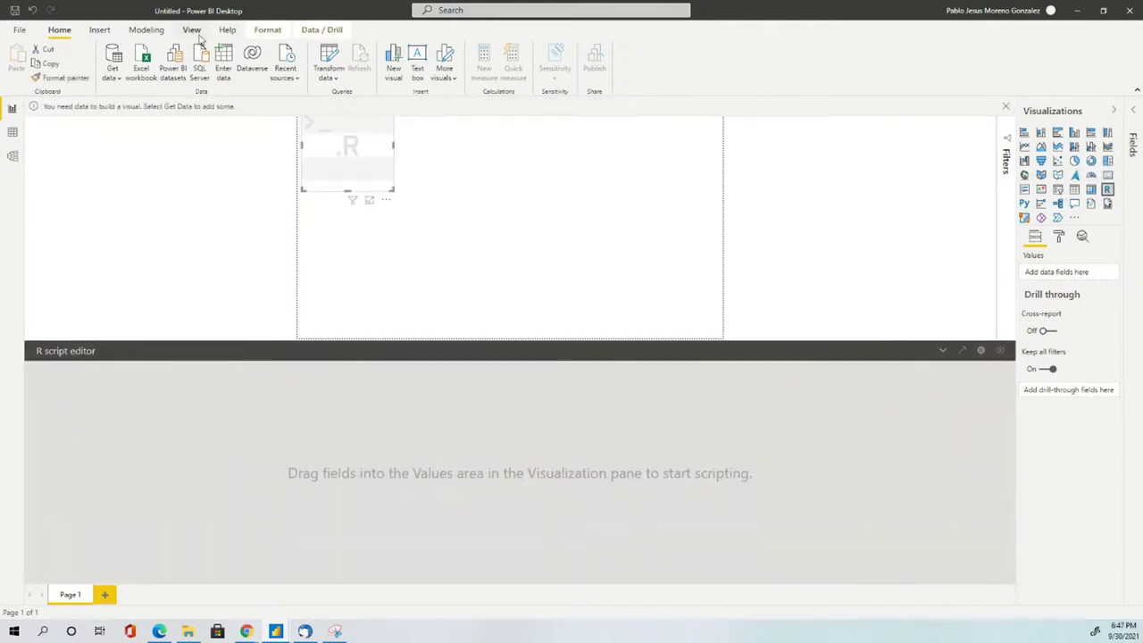
- Check the R and Python script options among the Power Query Editor's transformations and close the editor
left_click(328, 63)
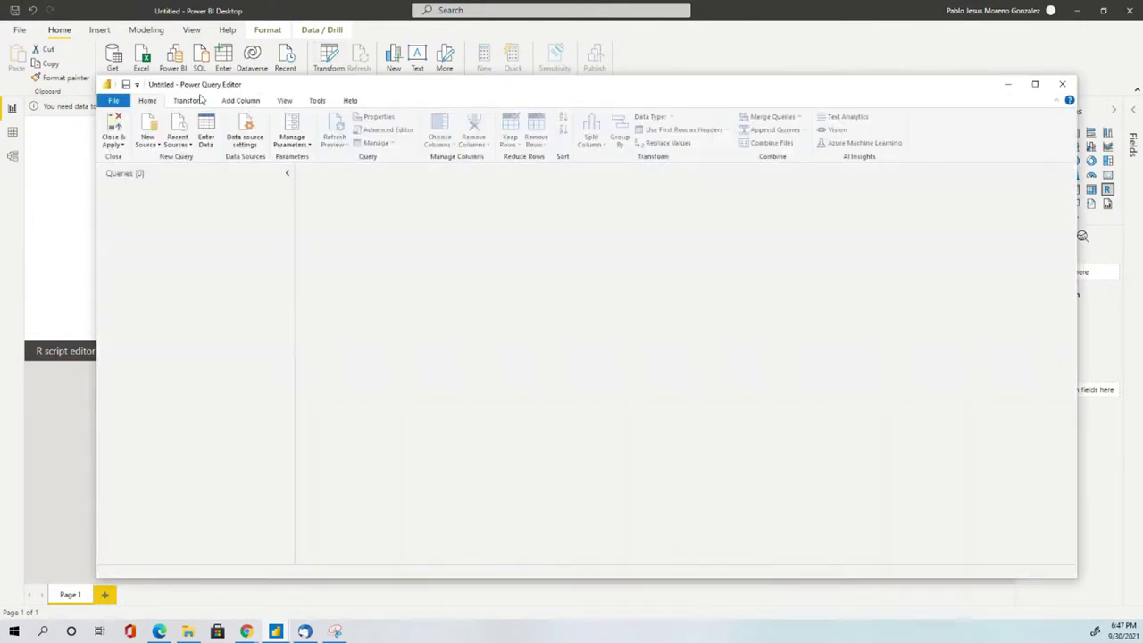
left_click(190, 101)
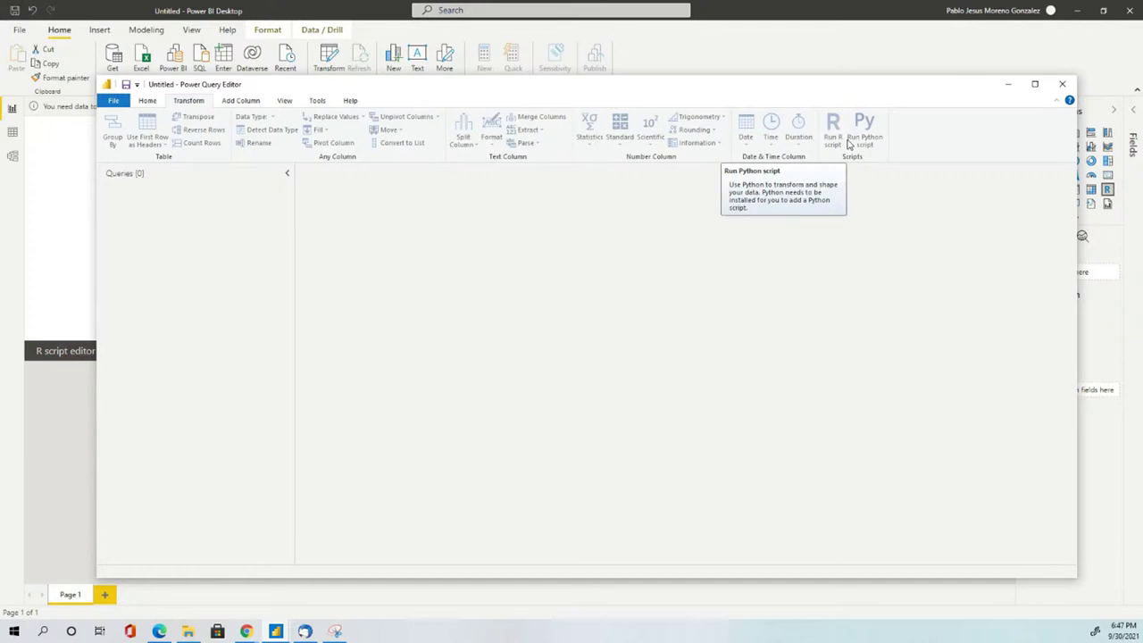
left_click(1061, 83)
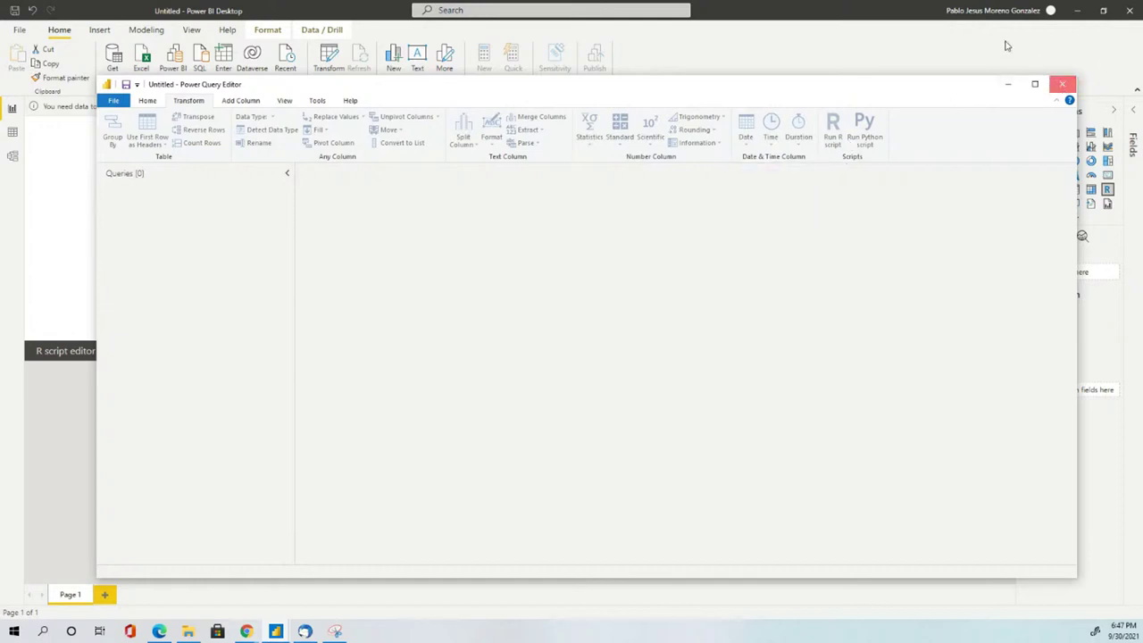
- Close the untitled Power BI report without saving its changes
left_click(1129, 10)
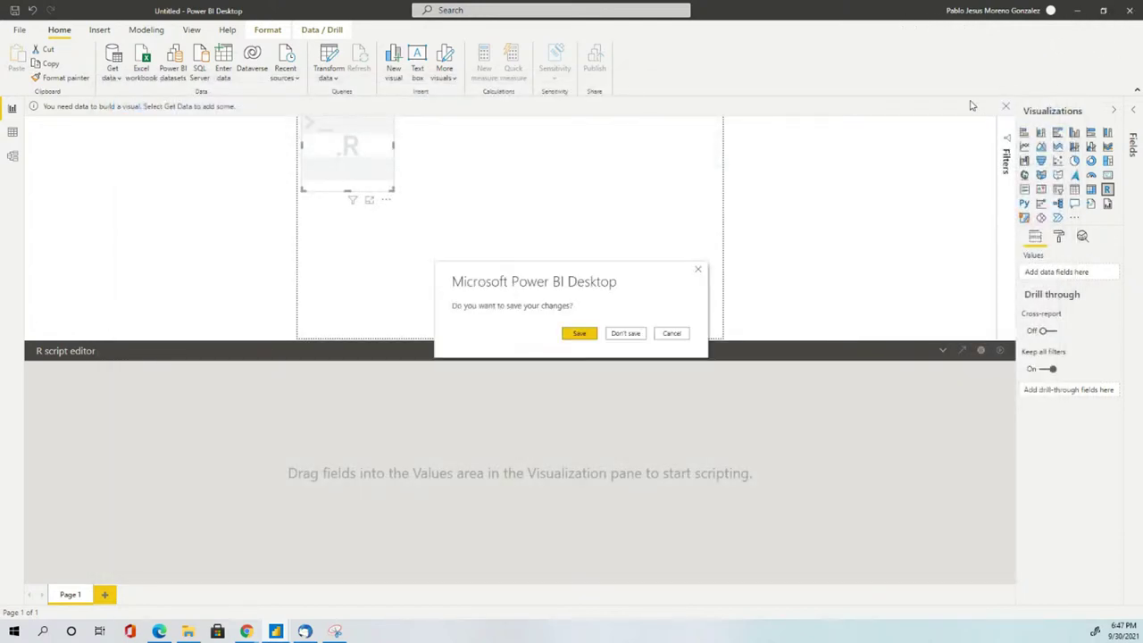
left_click(626, 333)
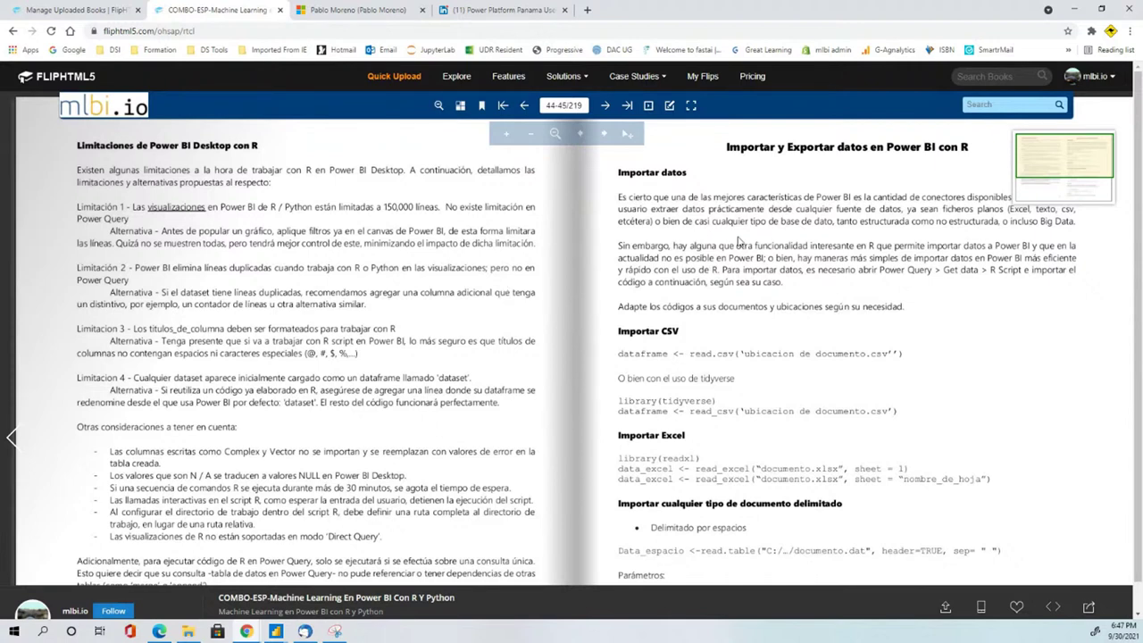
- Leaf through the book's chapter on importing and exporting data in Power BI with R, up to pages 48-49, and return to pages 46-47
left_click(438, 106)
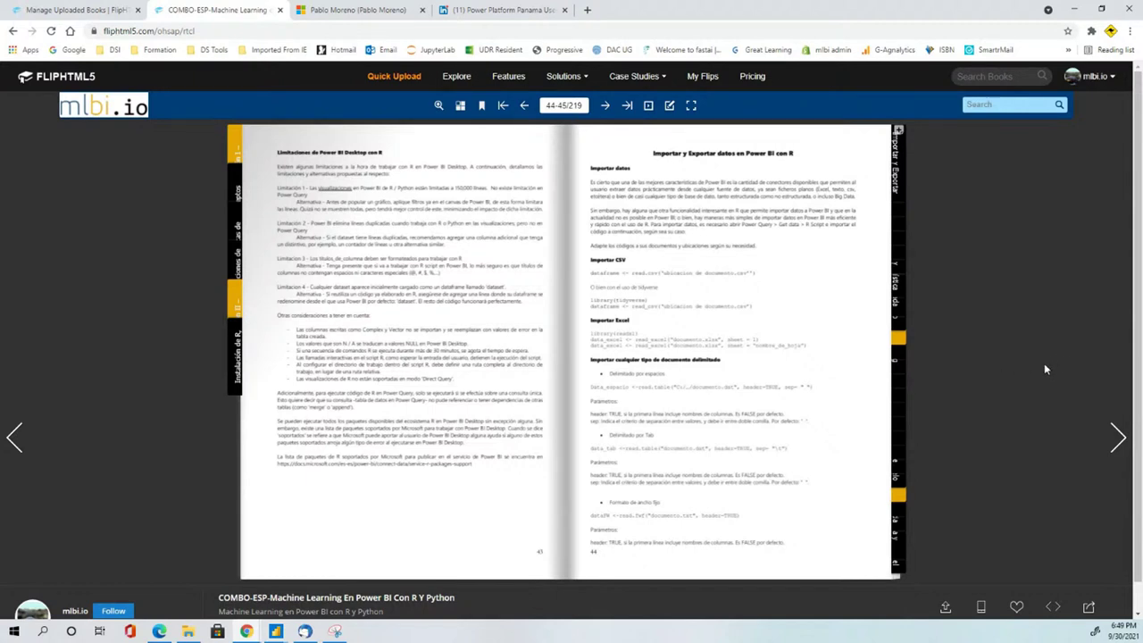
left_click(1115, 437)
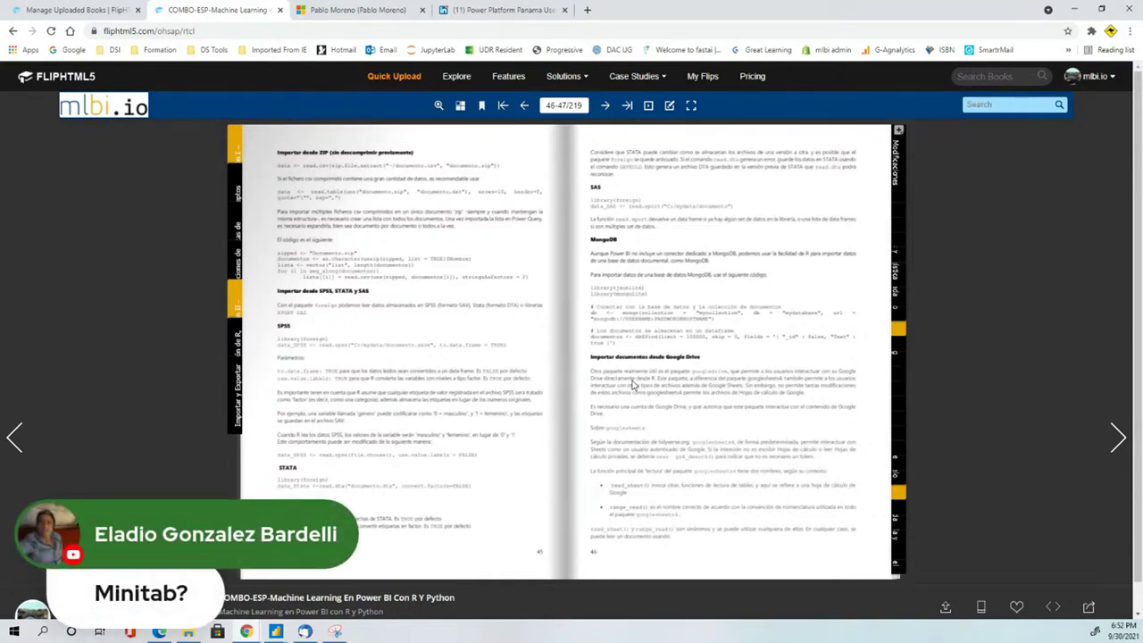
left_click(1116, 442)
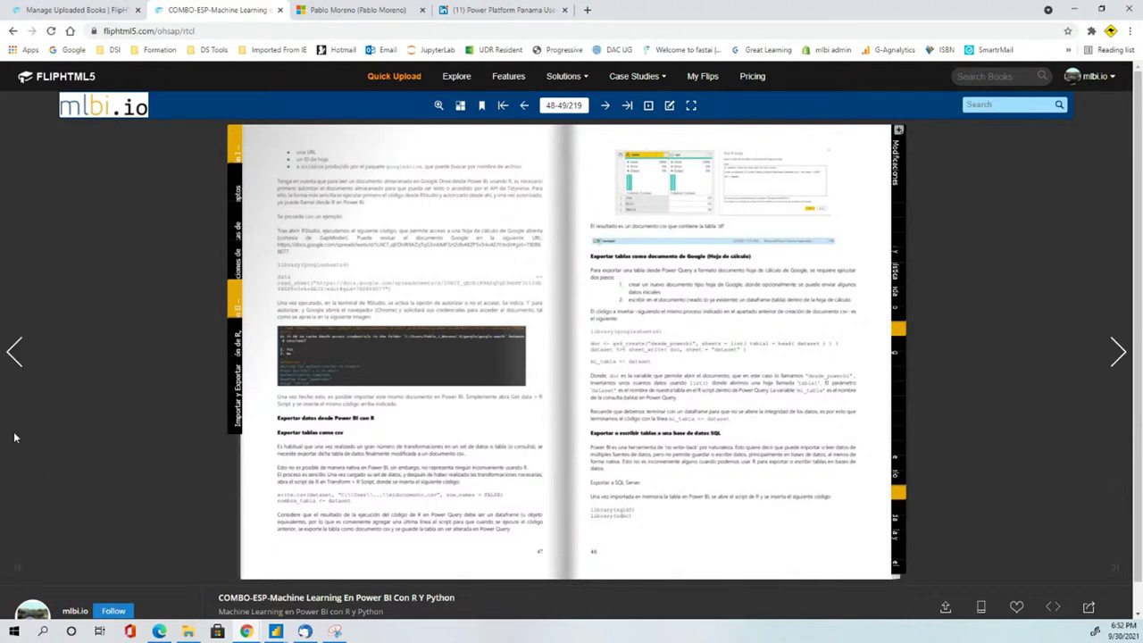
left_click(14, 432)
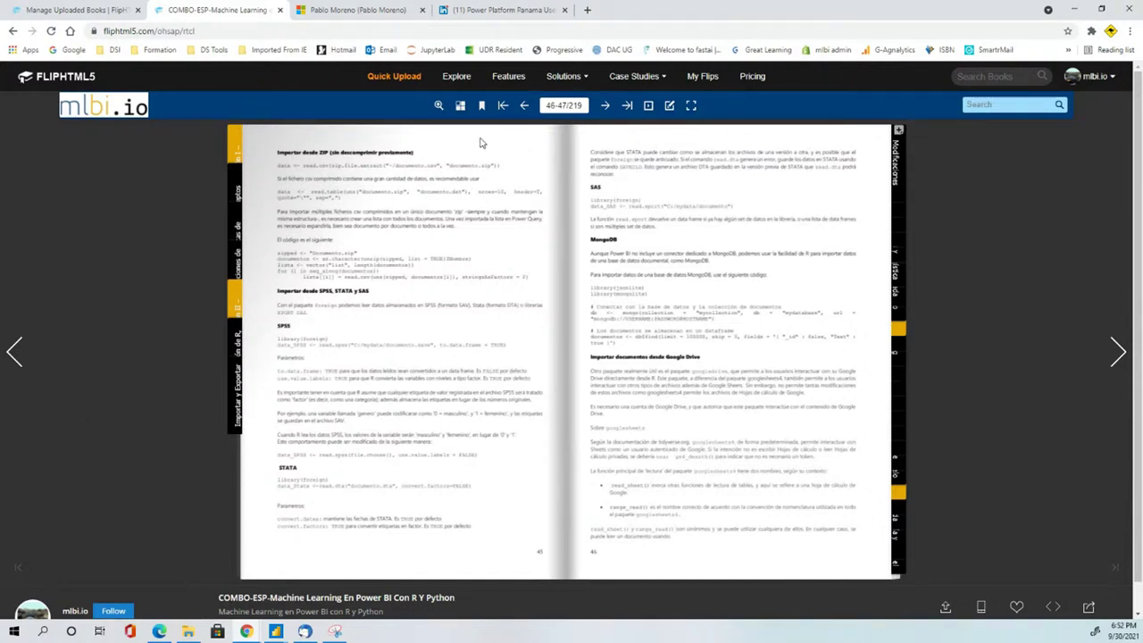
- Return to the book's cover, jump to page 107 and zoom in on the Python and Anaconda installation section
left_click(503, 105)
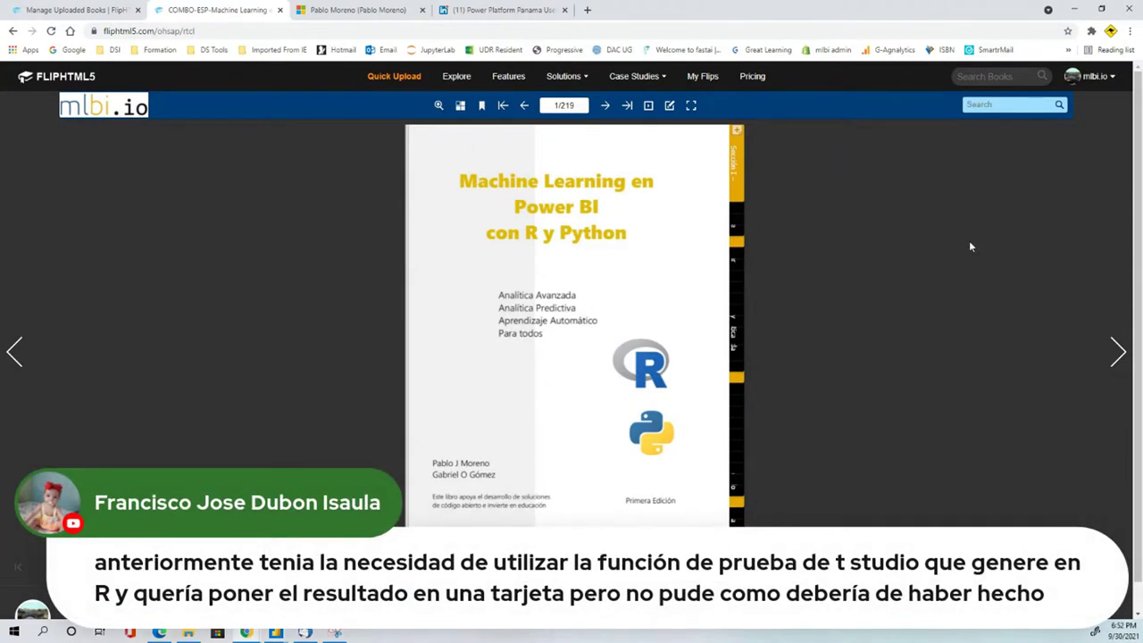
left_click(555, 105)
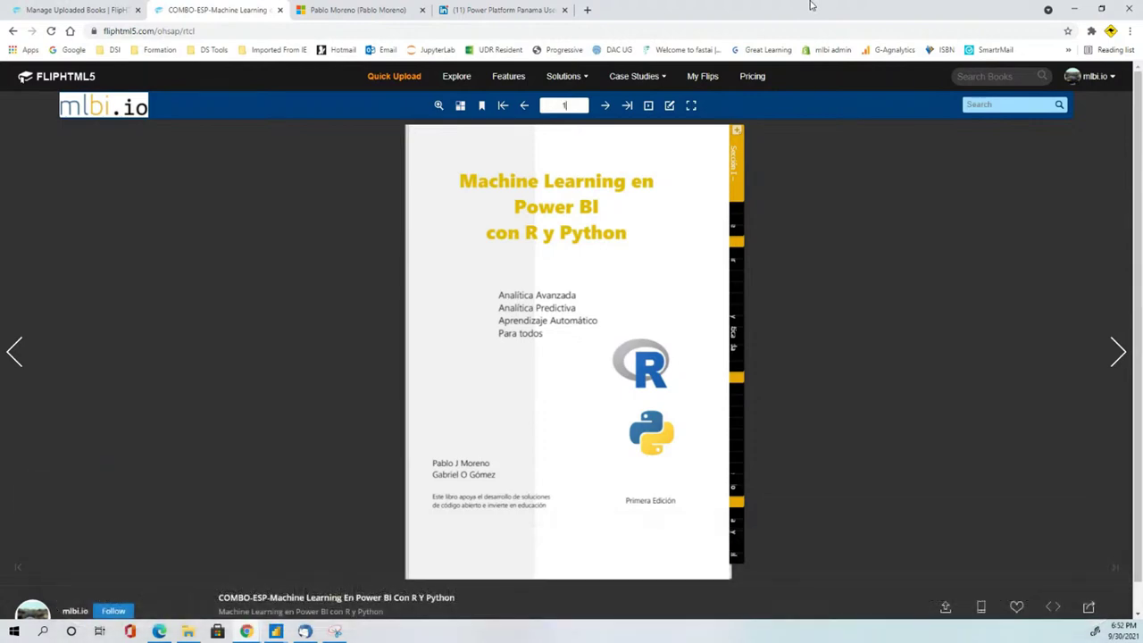
type("07")
key("Return")
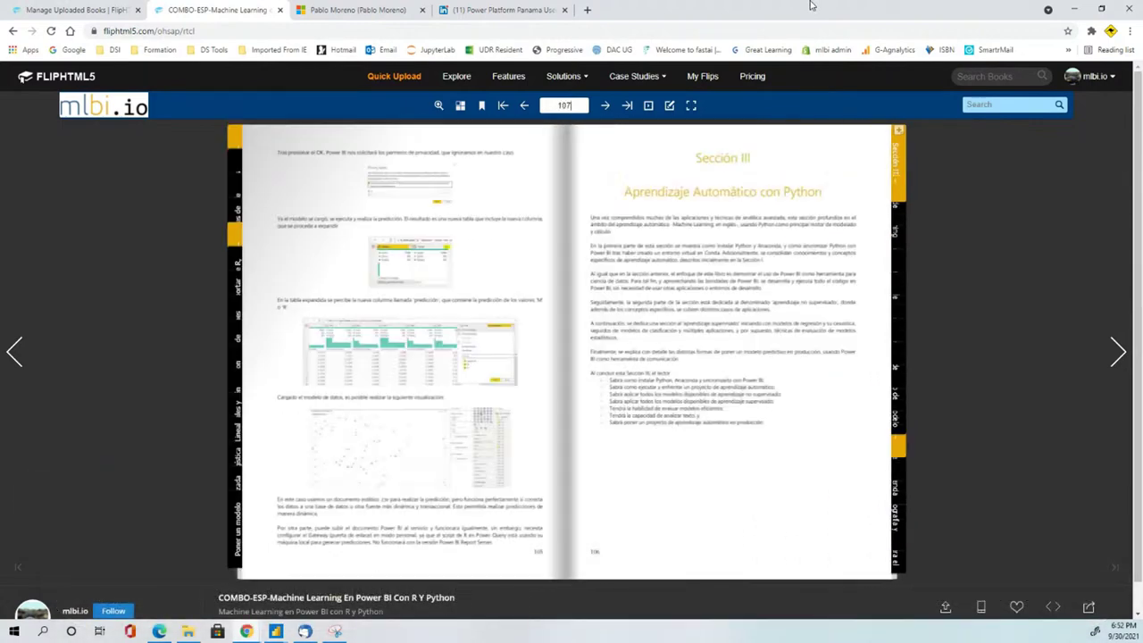
left_click(1117, 354)
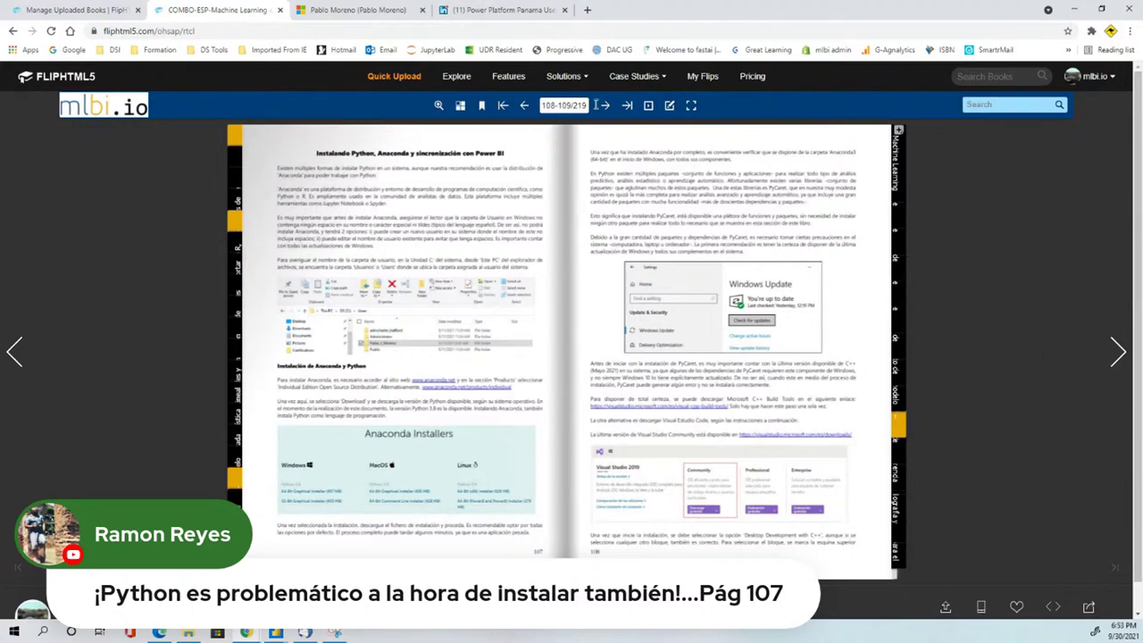
left_click(438, 105)
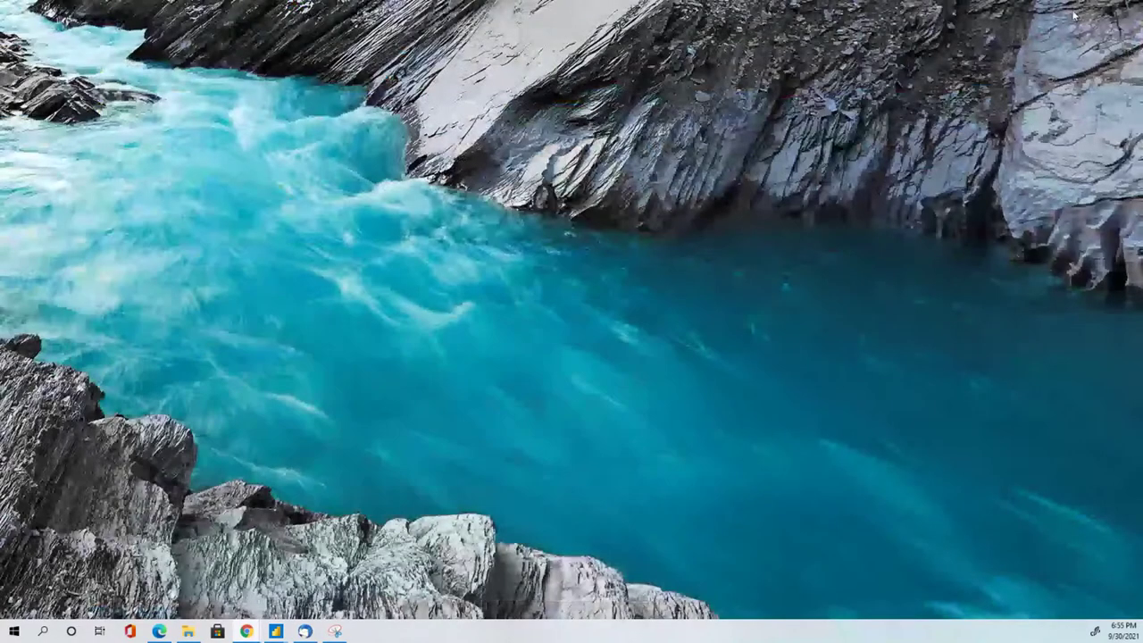
- Switch to the R visuals report in Power BI Desktop and examine the density visual's R script and its source fields in table 10
left_click(1074, 9)
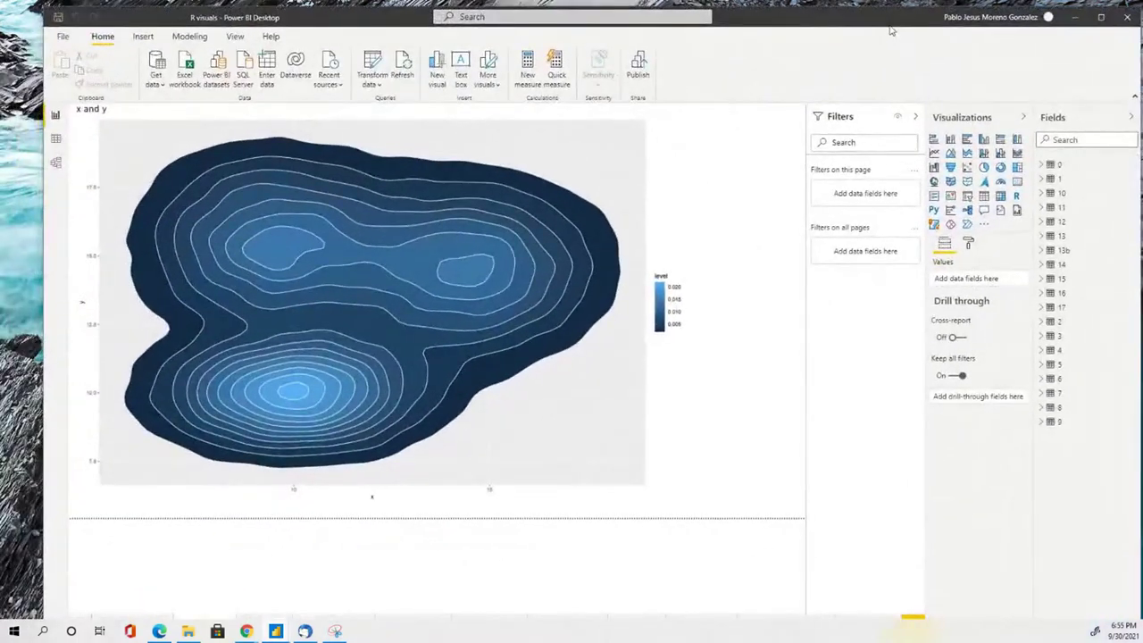
left_click(1101, 17)
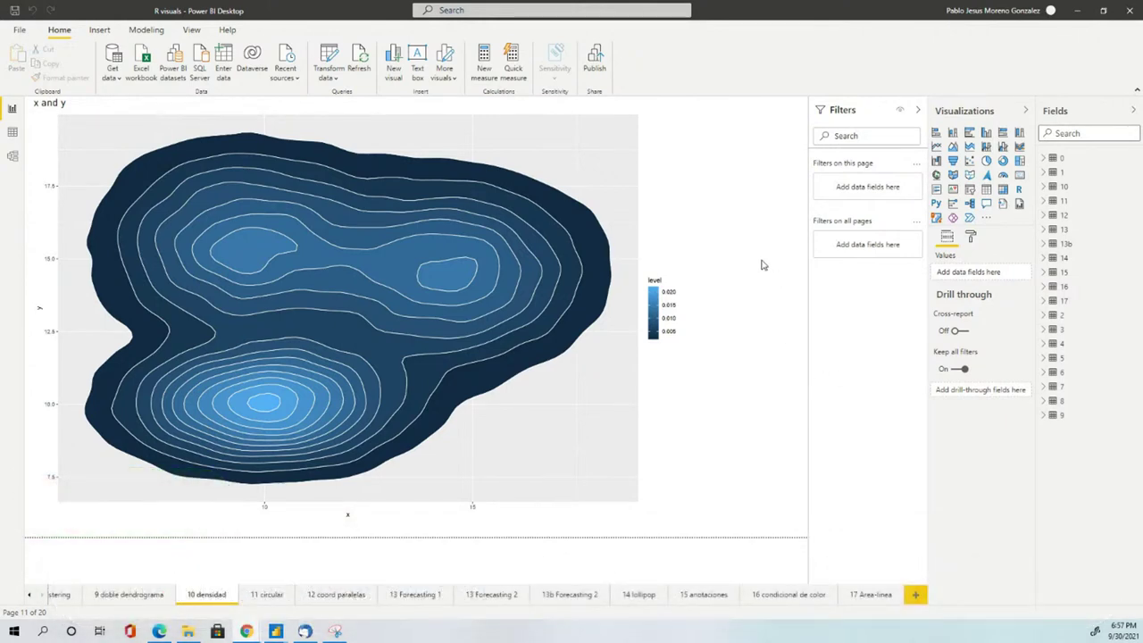
left_click(475, 150)
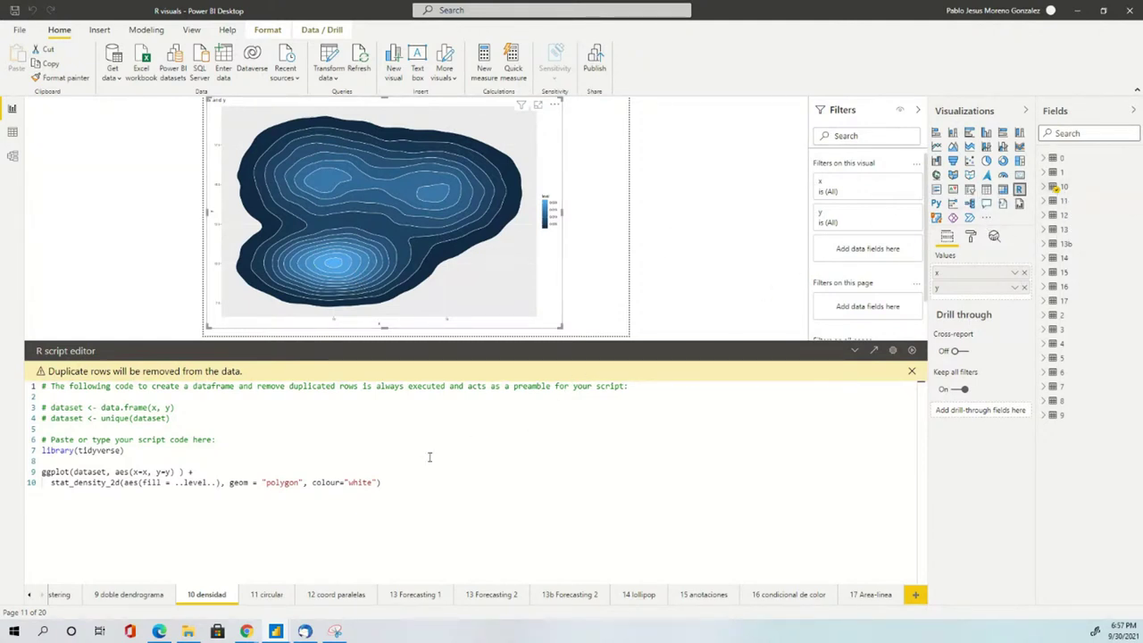
left_click(1054, 188)
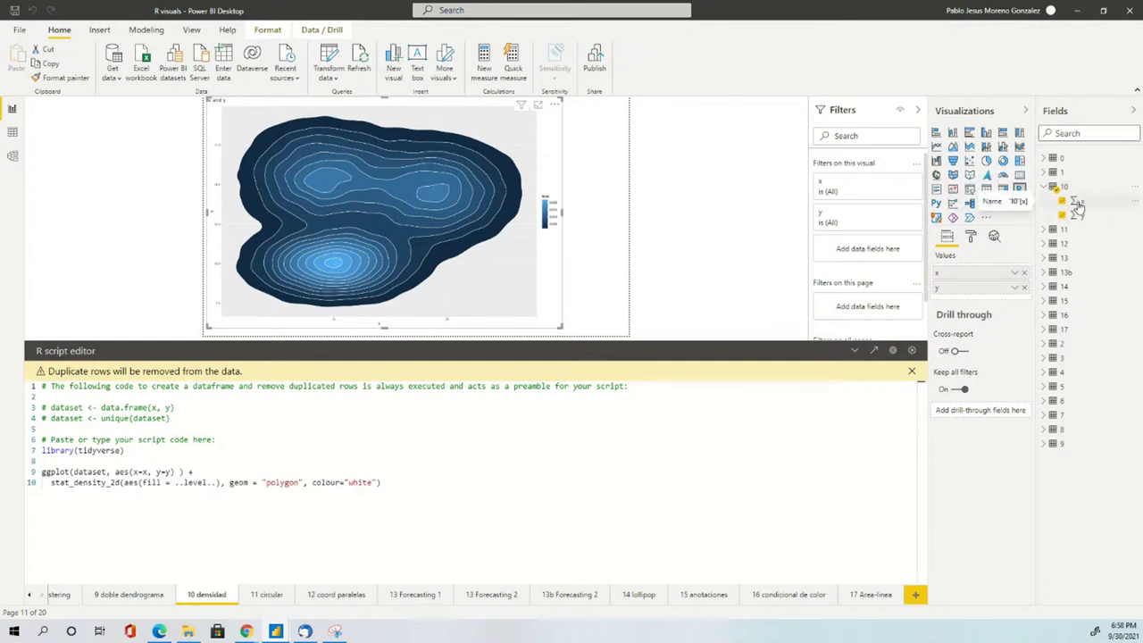
left_click_drag(392, 482, 41, 452)
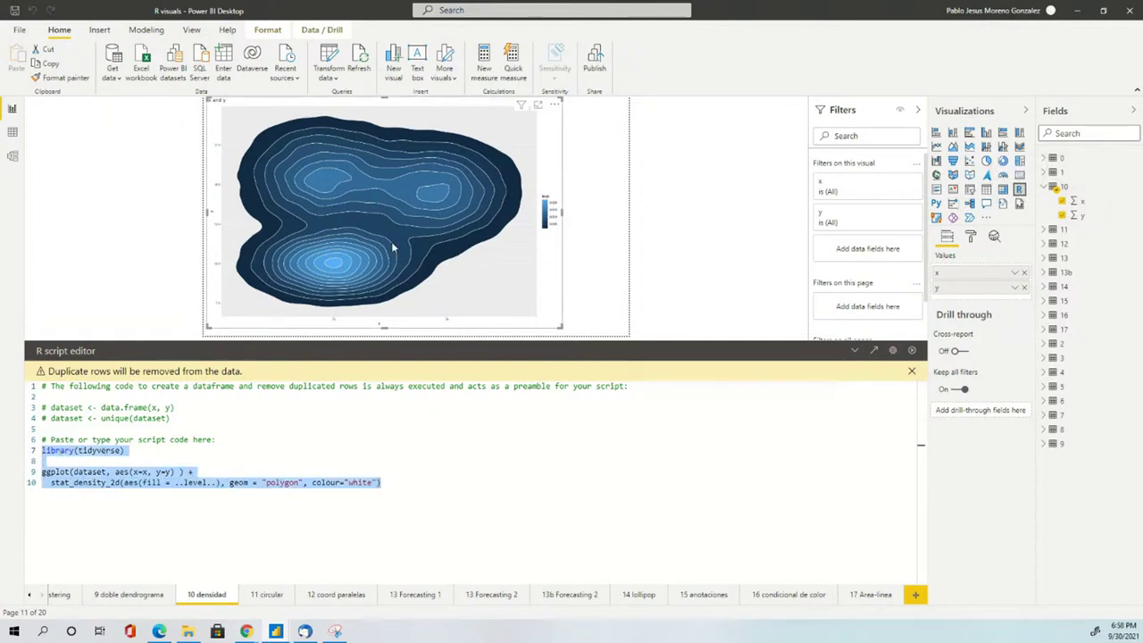
left_click(855, 350)
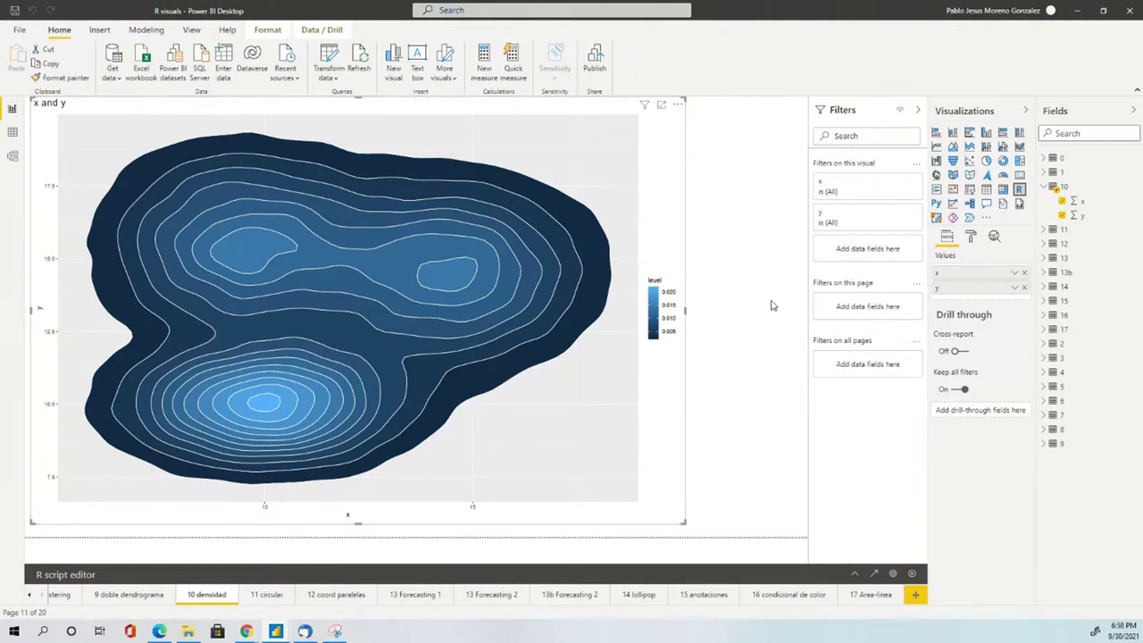
- Go to the "0 regresion multiple" page and examine its R visual's source fields in table 0 and its script code
left_click(34, 598)
left_click(34, 598)
left_click(98, 596)
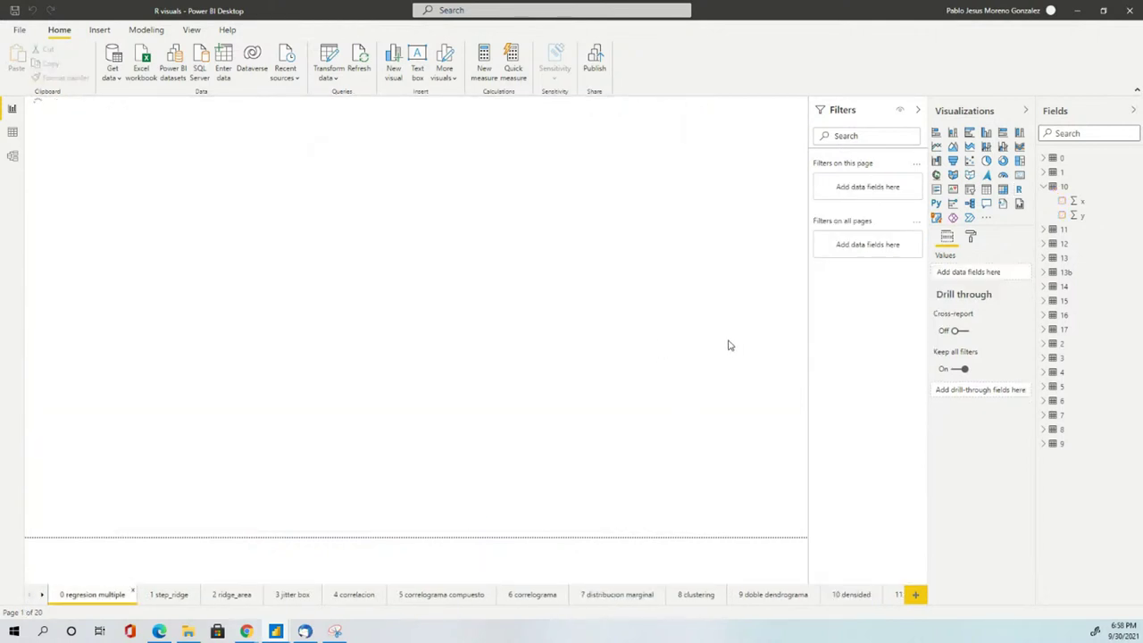
left_click(449, 186)
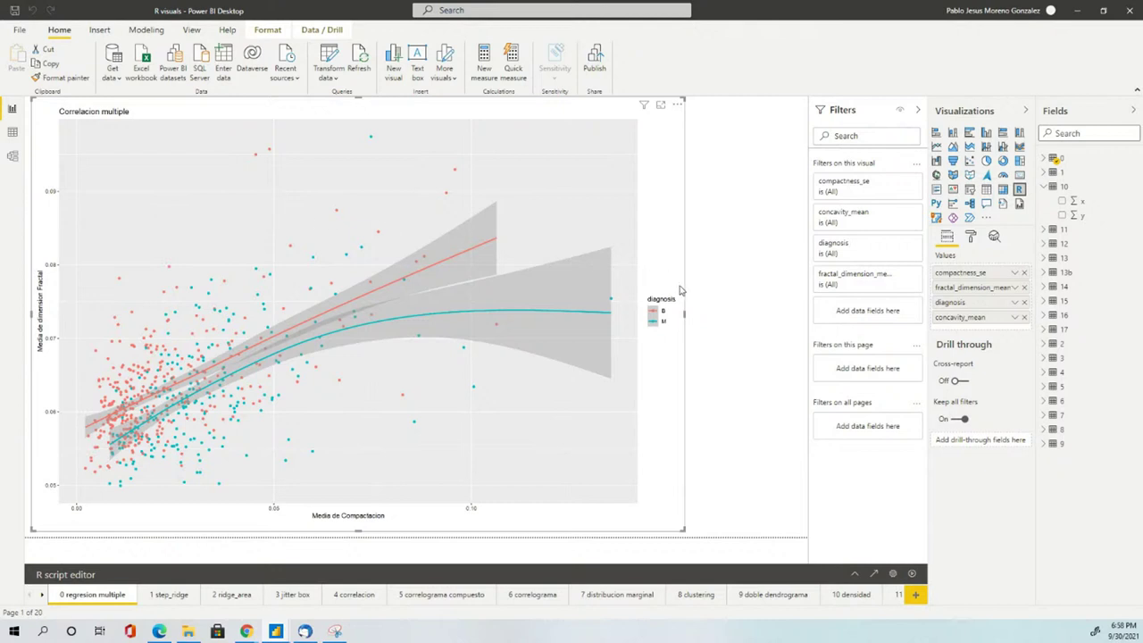
left_click(1043, 159)
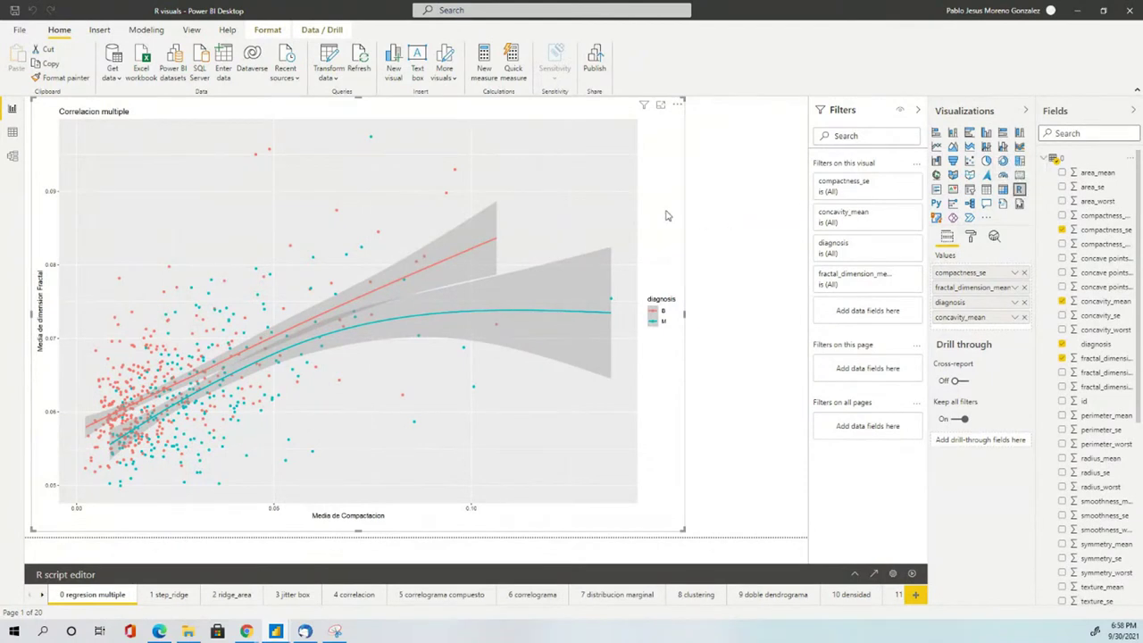
left_click(855, 574)
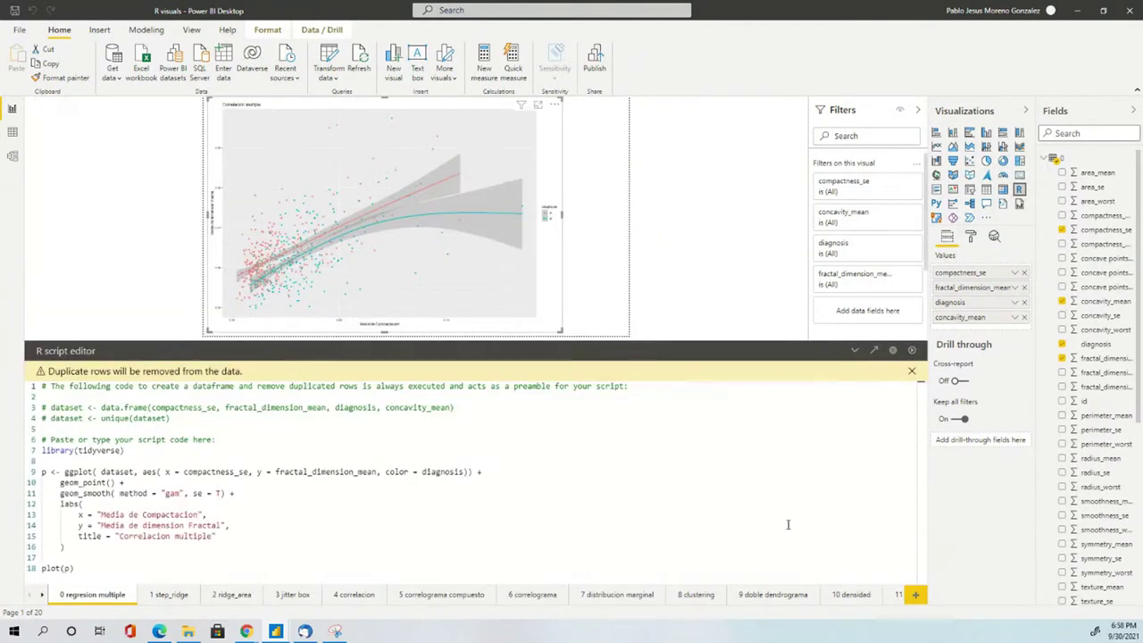
left_click_drag(74, 557, 30, 459)
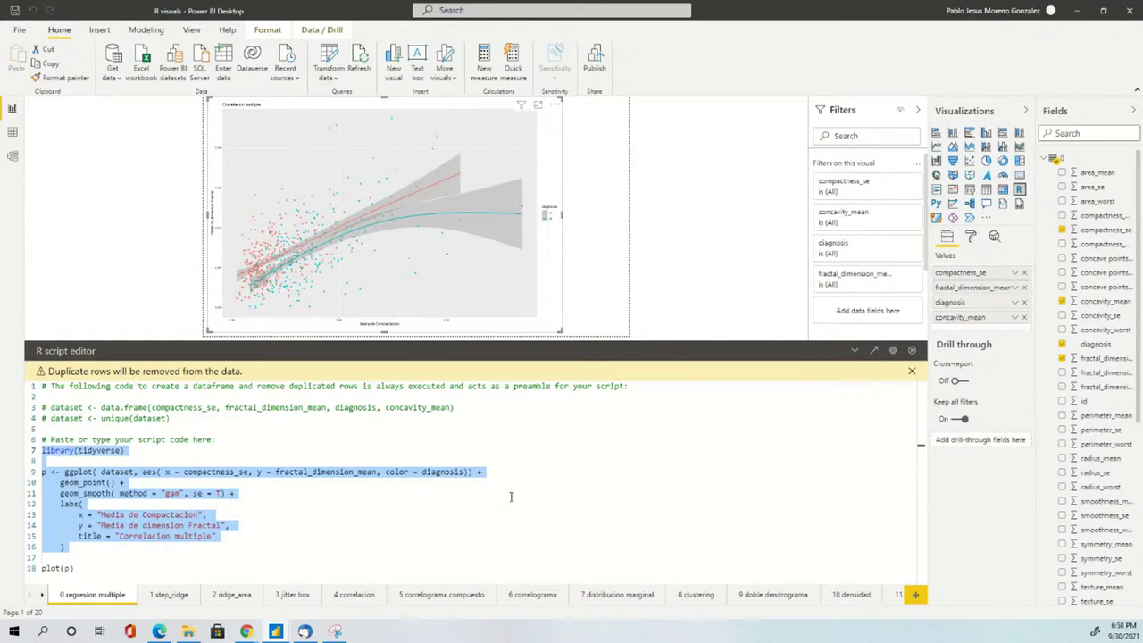
- Examine the multiple regression script's automatic data.frame and unique(dataset) preamble and its plotting code, and collapse the script editor
left_click_drag(83, 407, 50, 407)
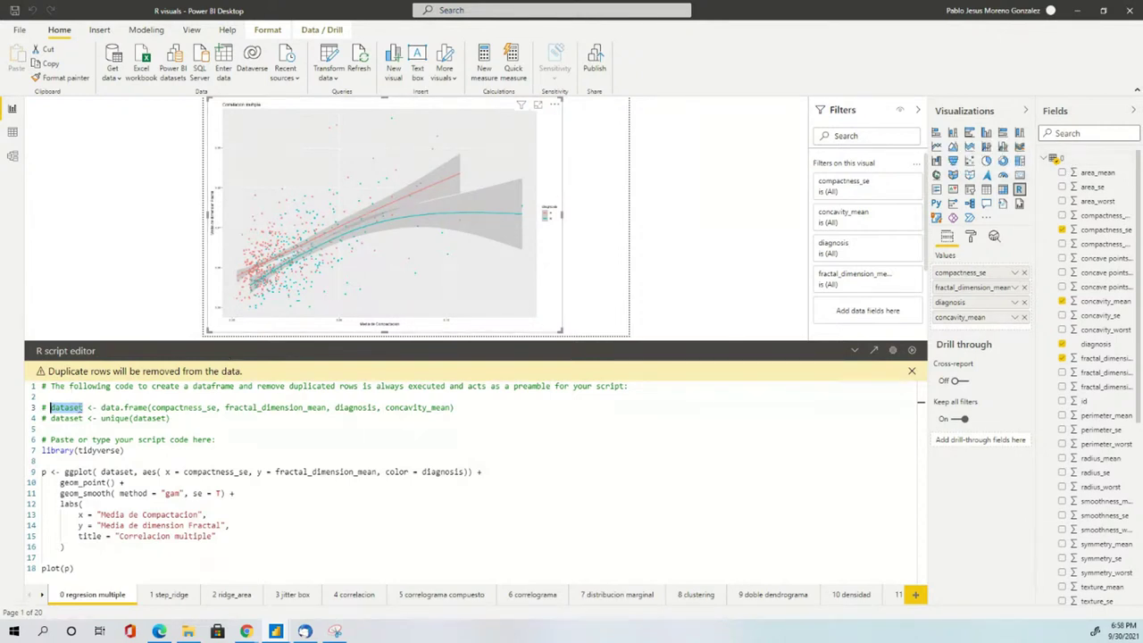
left_click(84, 407)
left_click_drag(446, 407, 154, 407)
left_click_drag(84, 407, 50, 407)
left_click(180, 427)
left_click_drag(170, 419, 50, 423)
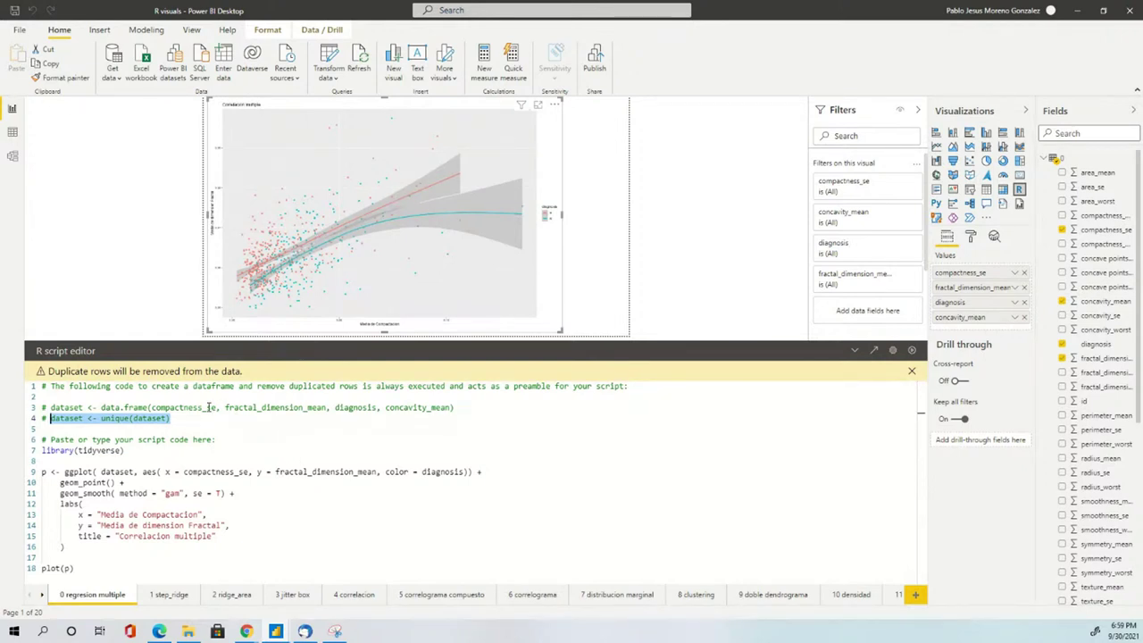
left_click_drag(453, 407, 150, 407)
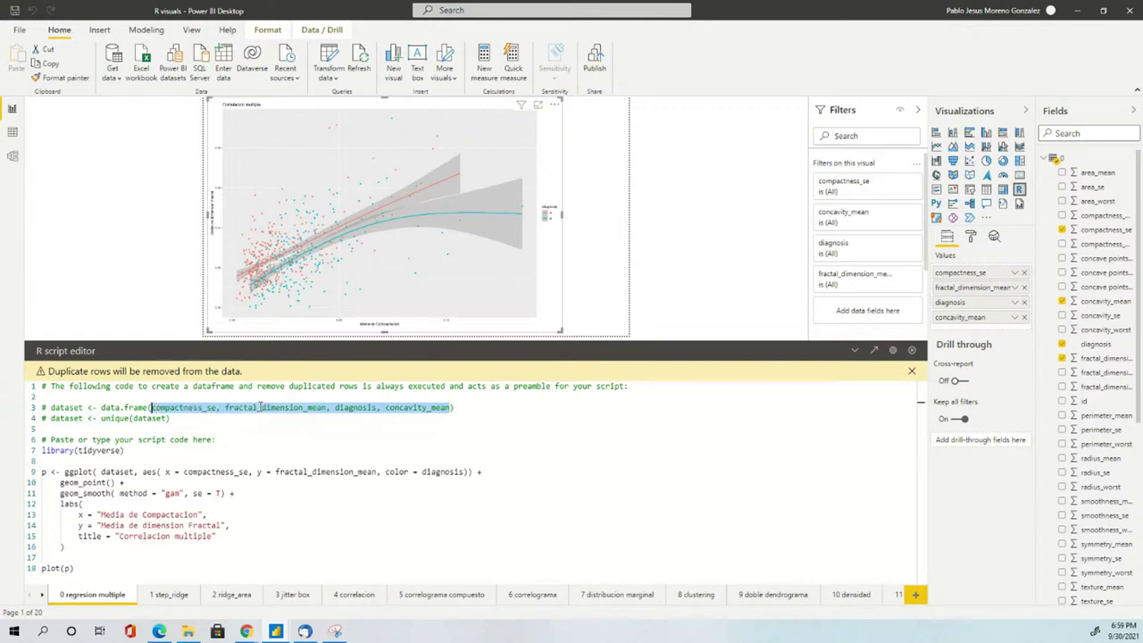
left_click(330, 419)
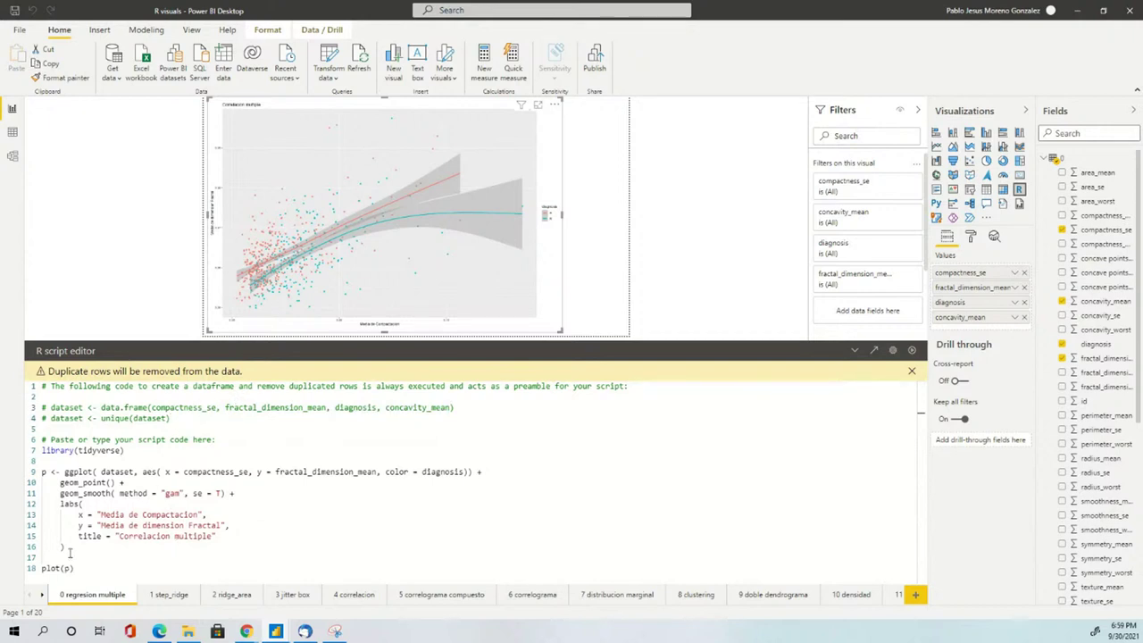
left_click_drag(69, 547, 42, 451)
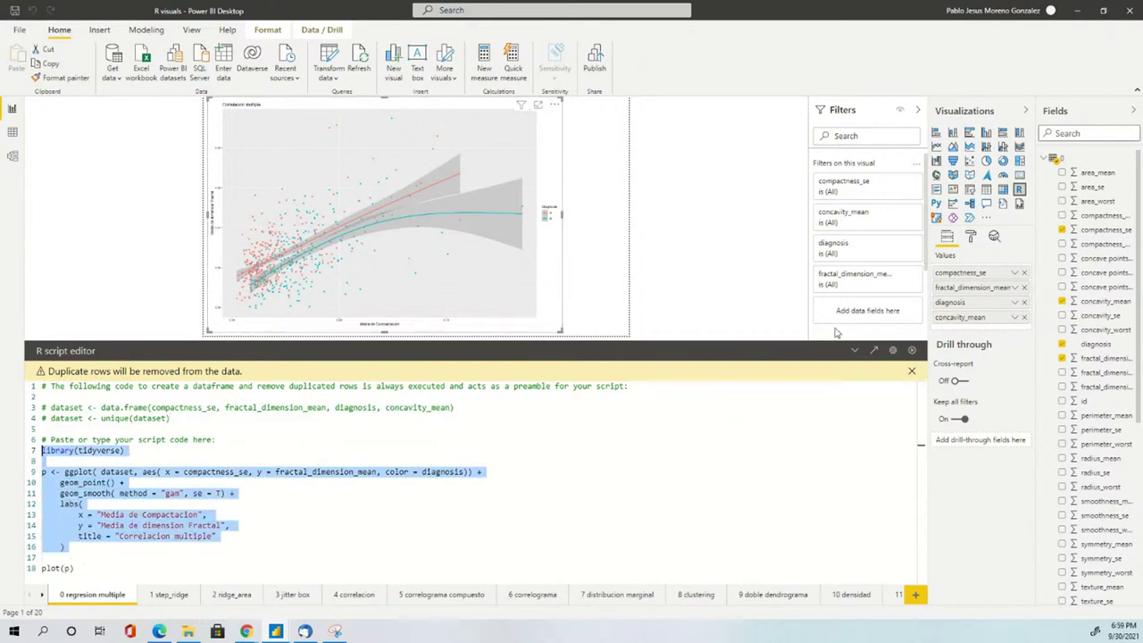
left_click(853, 351)
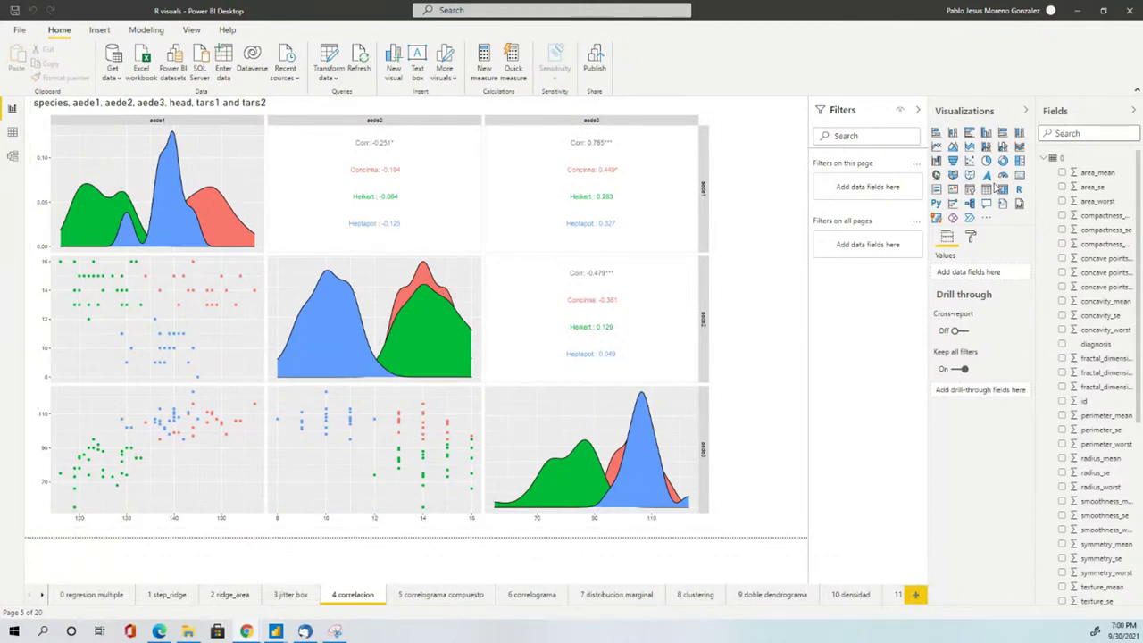
- Examine the R script of the "4 correlacion" visual, covering its dataset columns, GGally and tidyverse libraries and ggpairs call
left_click(303, 195)
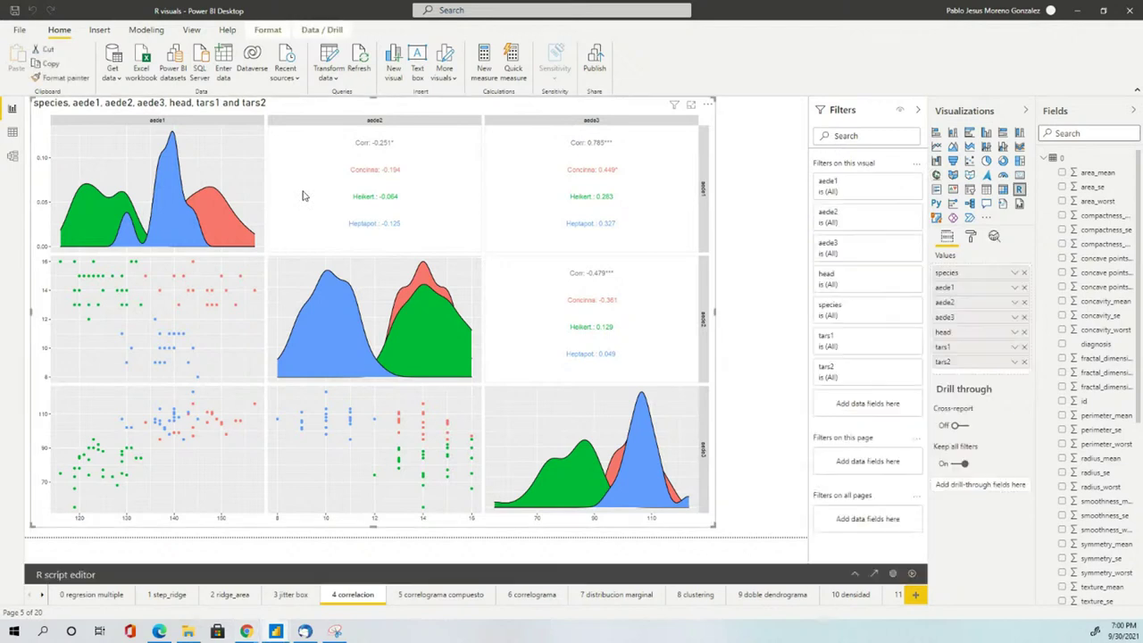
left_click(854, 573)
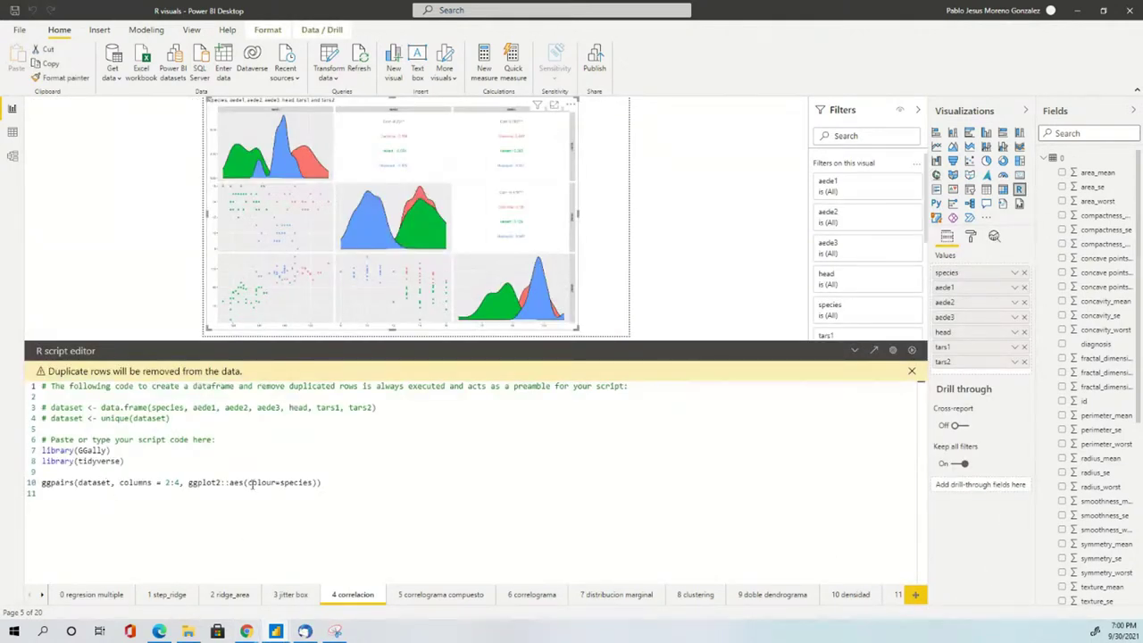
left_click_drag(334, 482, 41, 482)
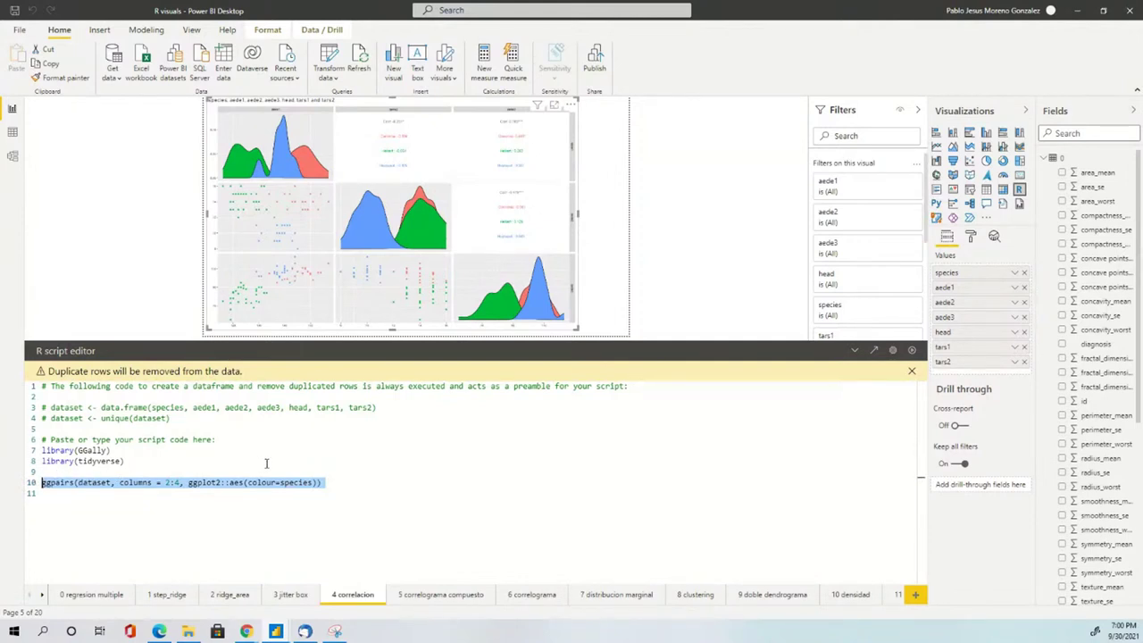
left_click_drag(374, 407, 152, 407)
left_click_drag(124, 461, 45, 450)
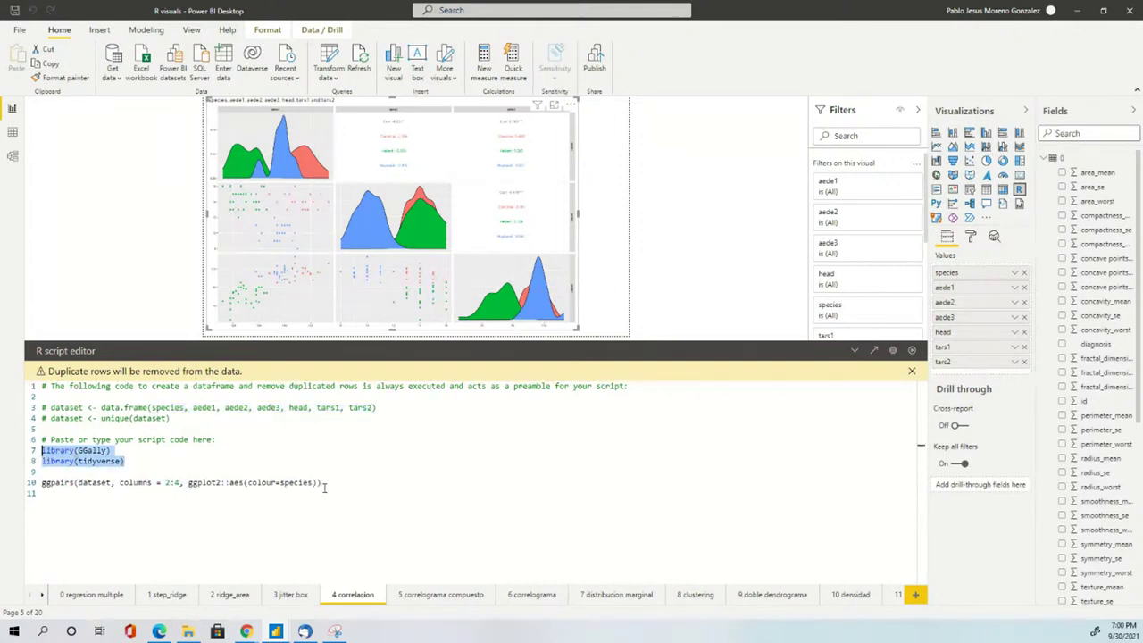
left_click_drag(321, 483, 40, 488)
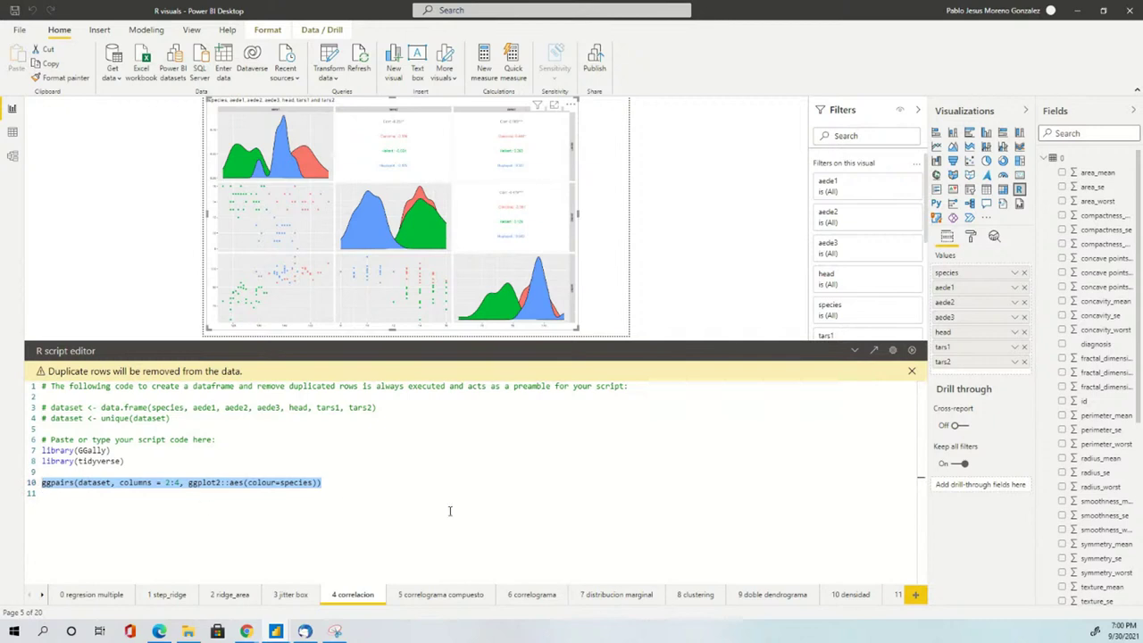
left_click(856, 350)
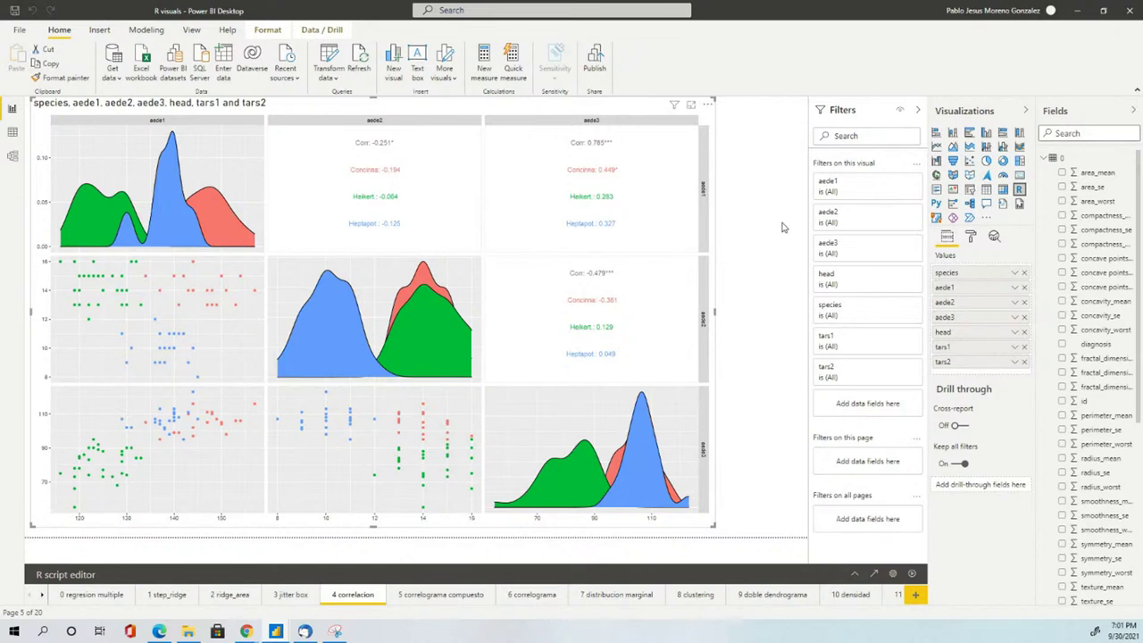
left_click(743, 201)
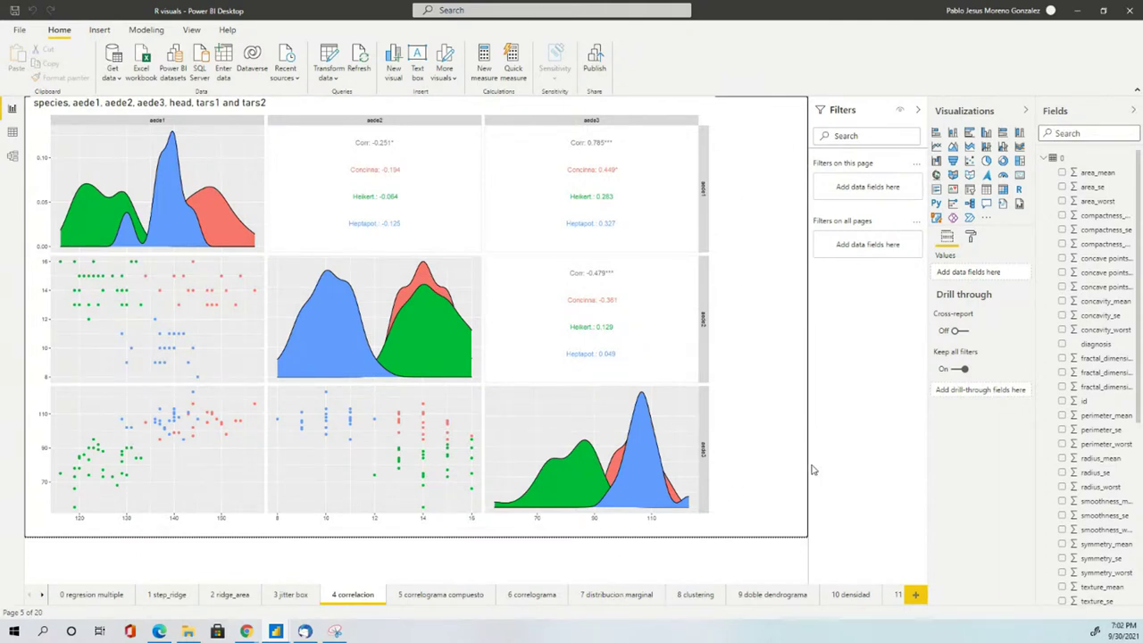
- Go to the "9 doble dendrograma" page and examine its R visual's script and the details of its display error
left_click(753, 595)
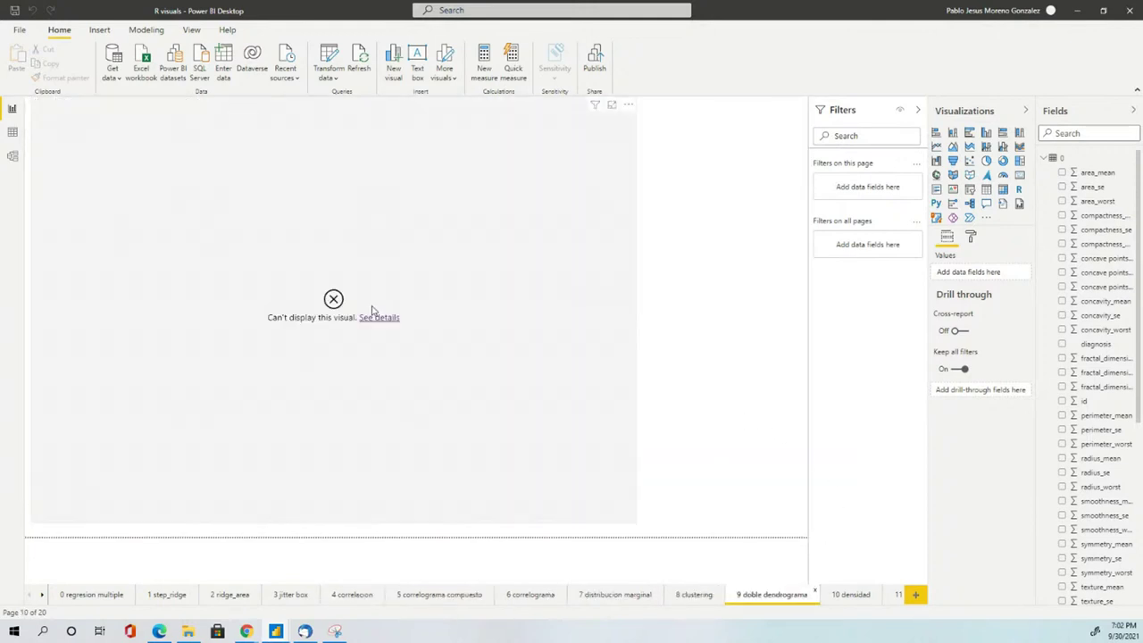
left_click(396, 327)
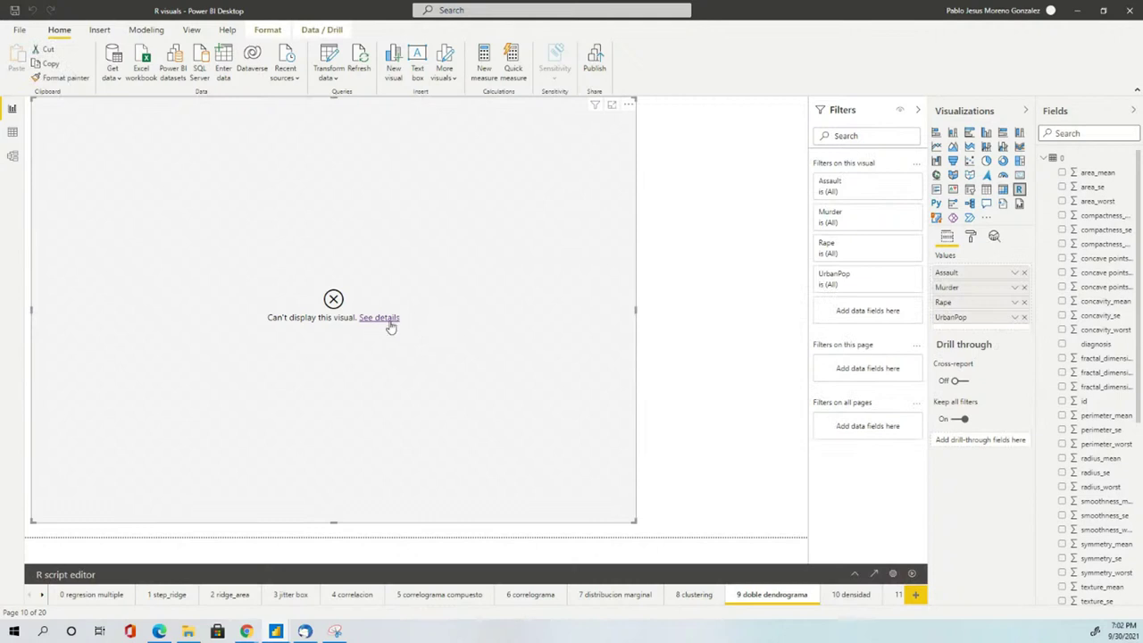
left_click(855, 572)
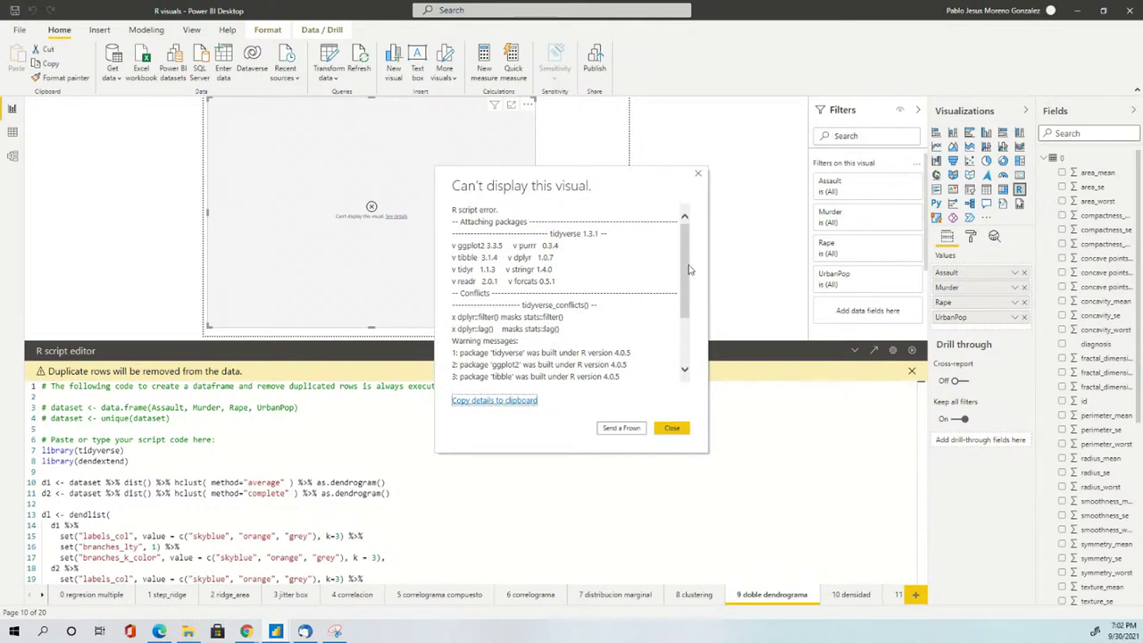
left_click_drag(686, 267, 680, 340)
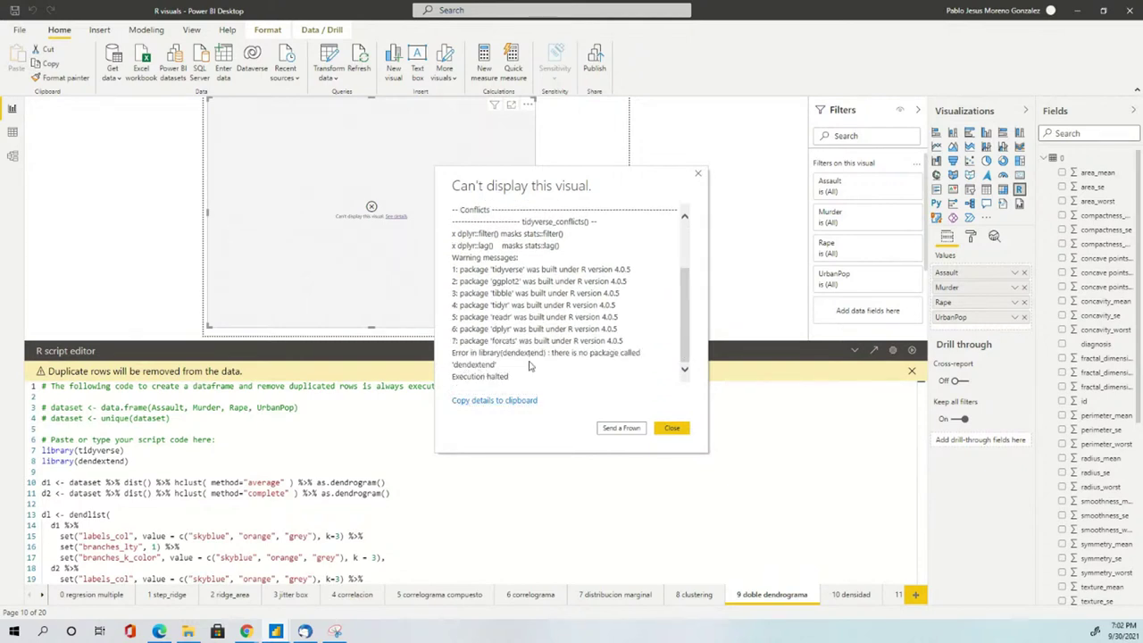
left_click(677, 428)
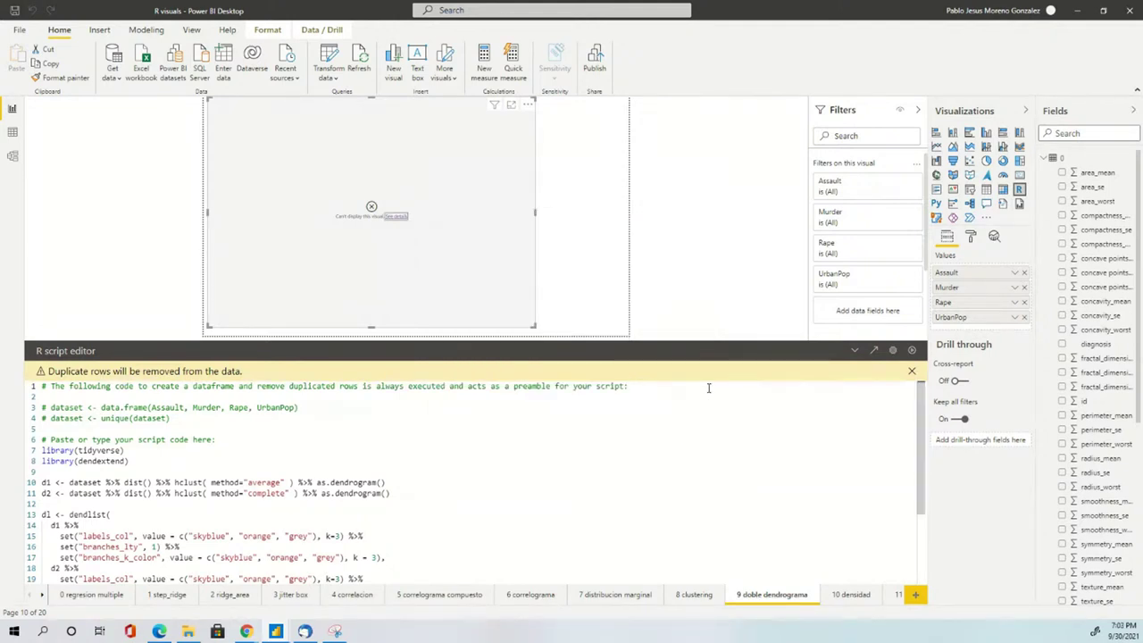
- Examine the R script of the "8 clustering" visual, from library(tidyverse) to plot(dend), and collapse the script editor
left_click(697, 594)
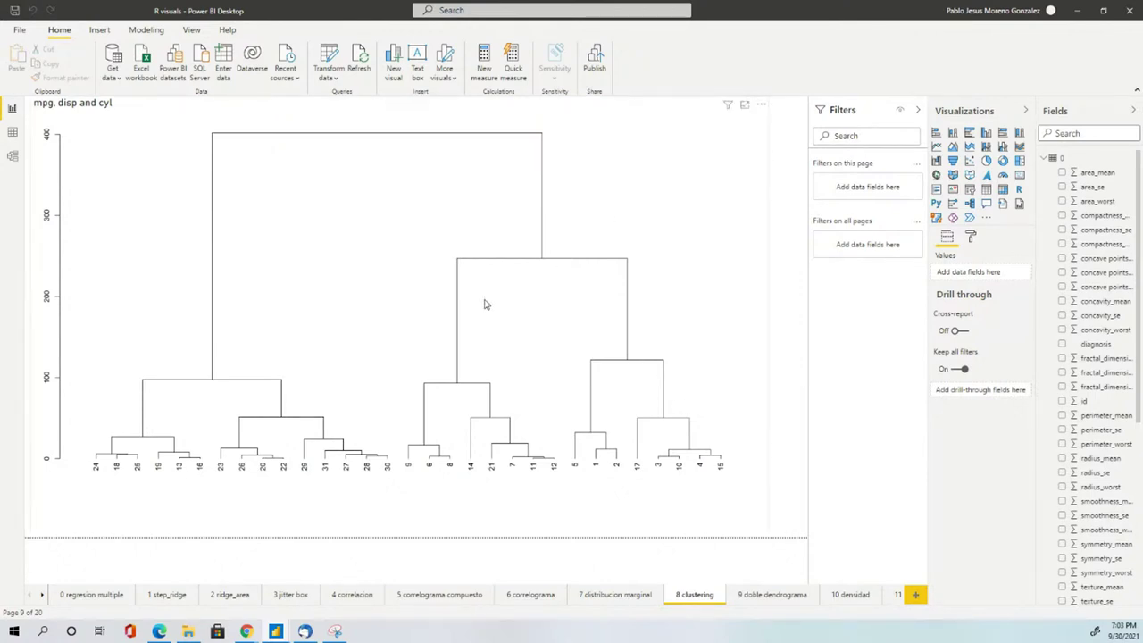
left_click(704, 313)
left_click_drag(89, 557, 172, 465)
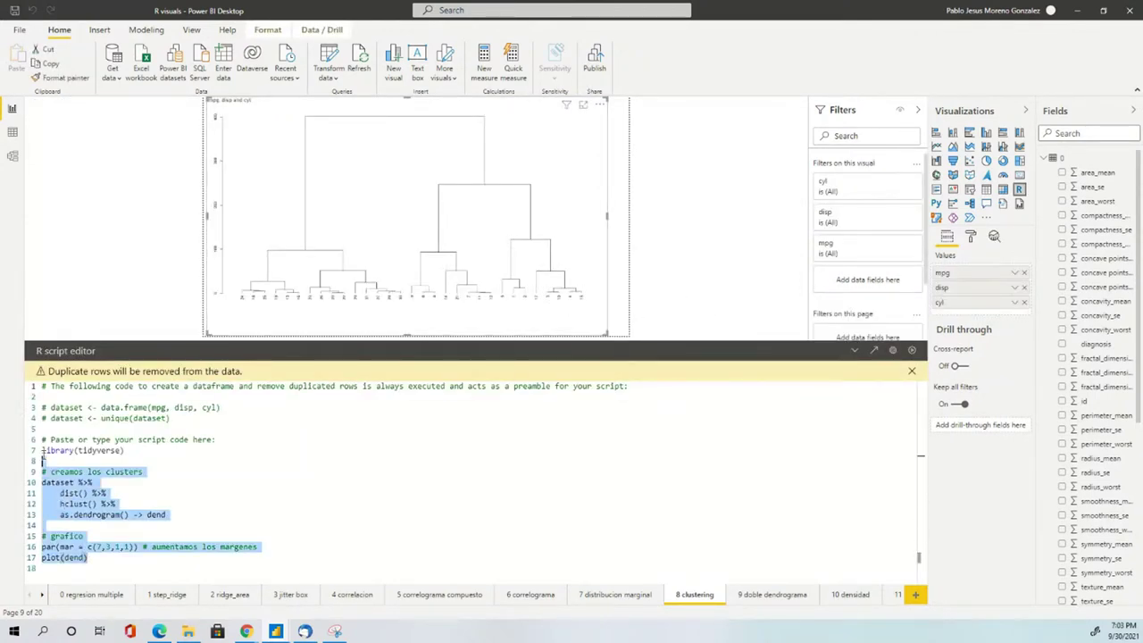
key("shift+Home")
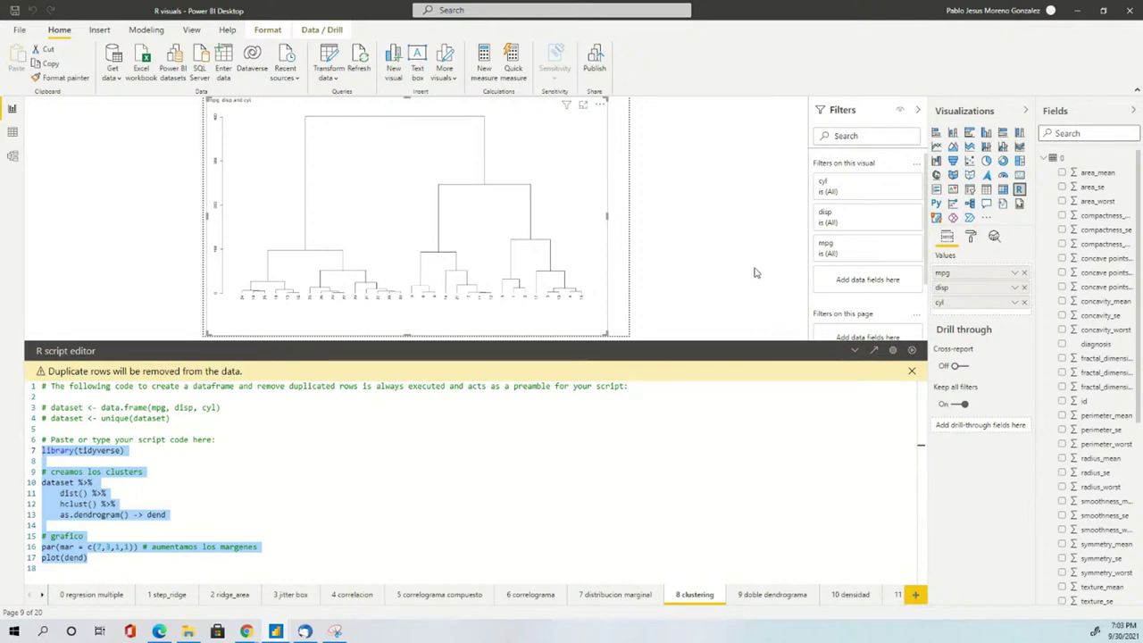
left_click(854, 350)
left_click(805, 302)
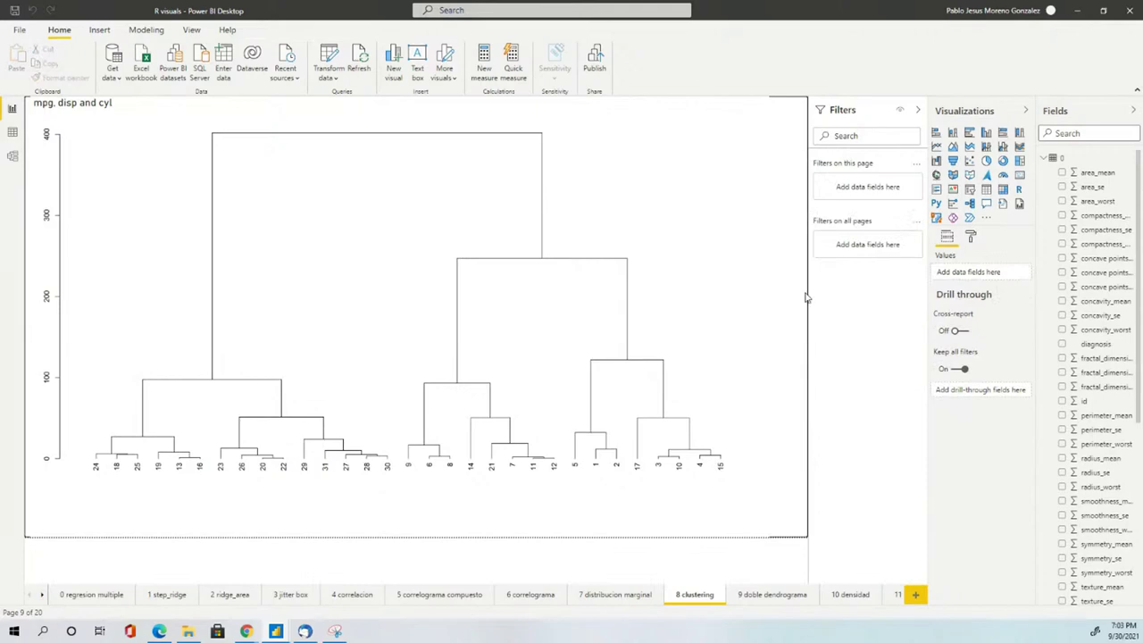
- Switch to the "Regresion Lineal y Logistica" report in Power BI Desktop and examine the fields of the "reg lineal ts" line chart
left_click(1078, 10)
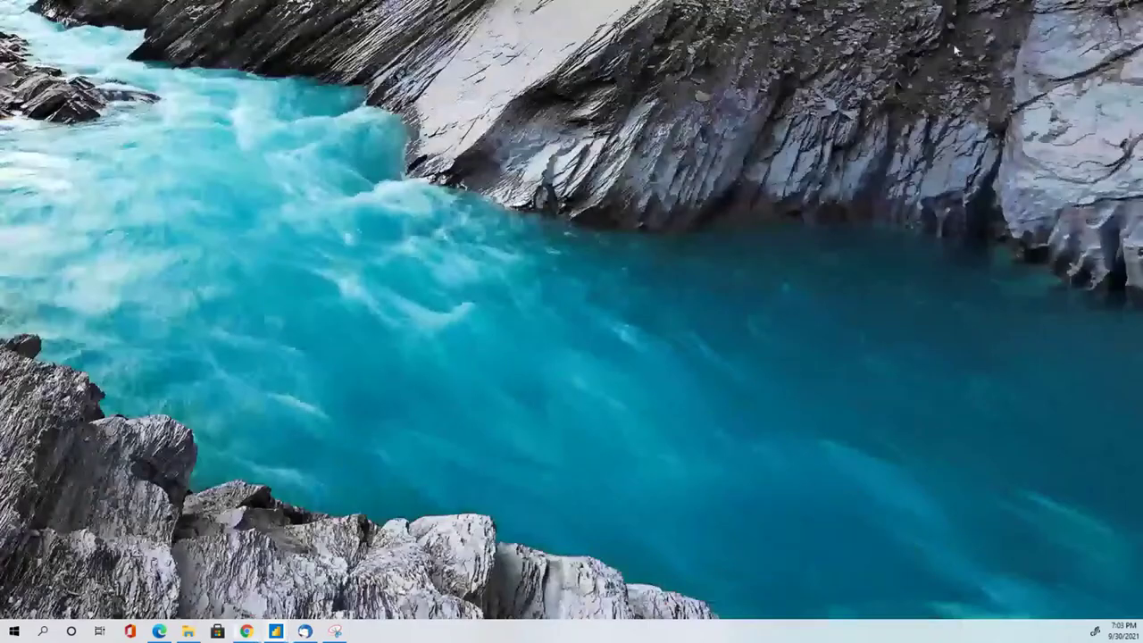
left_click(276, 630)
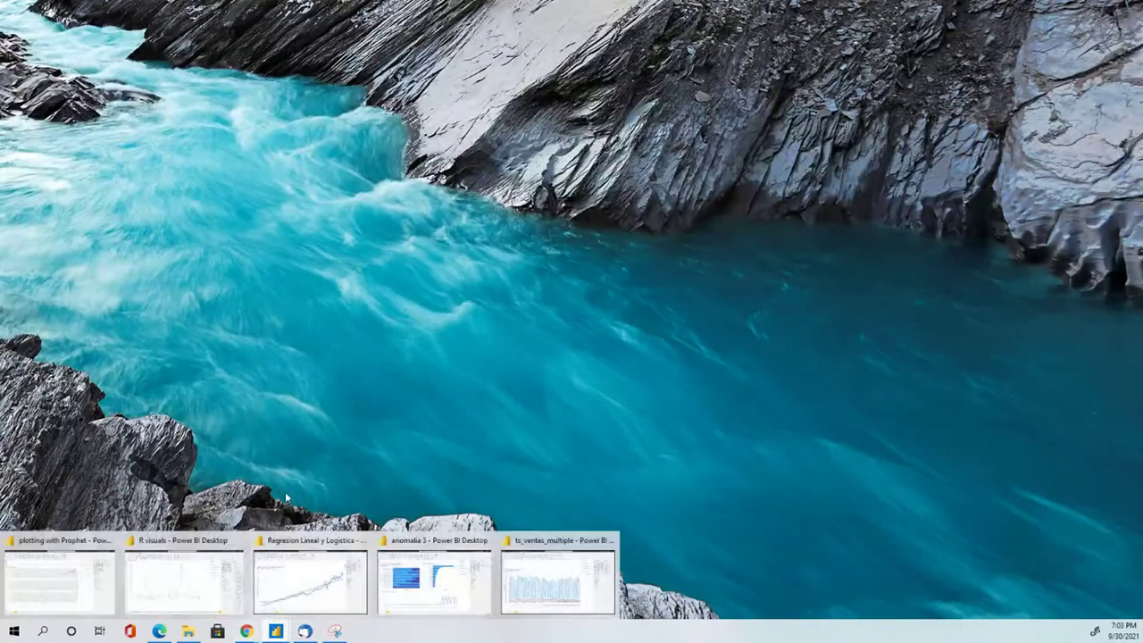
left_click(328, 590)
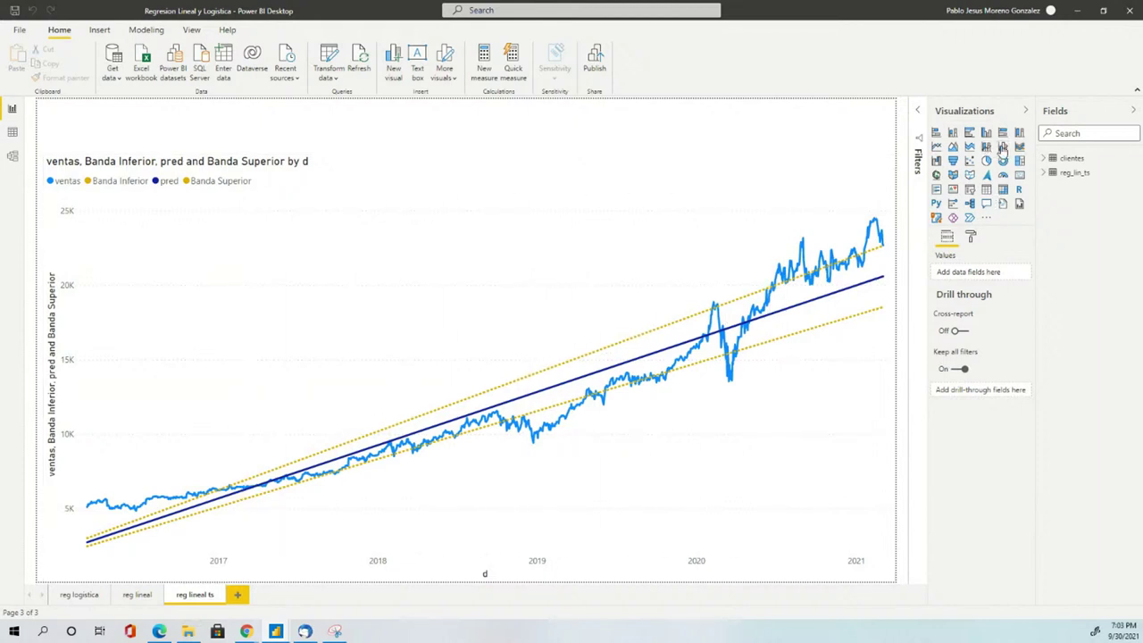
left_click(758, 166)
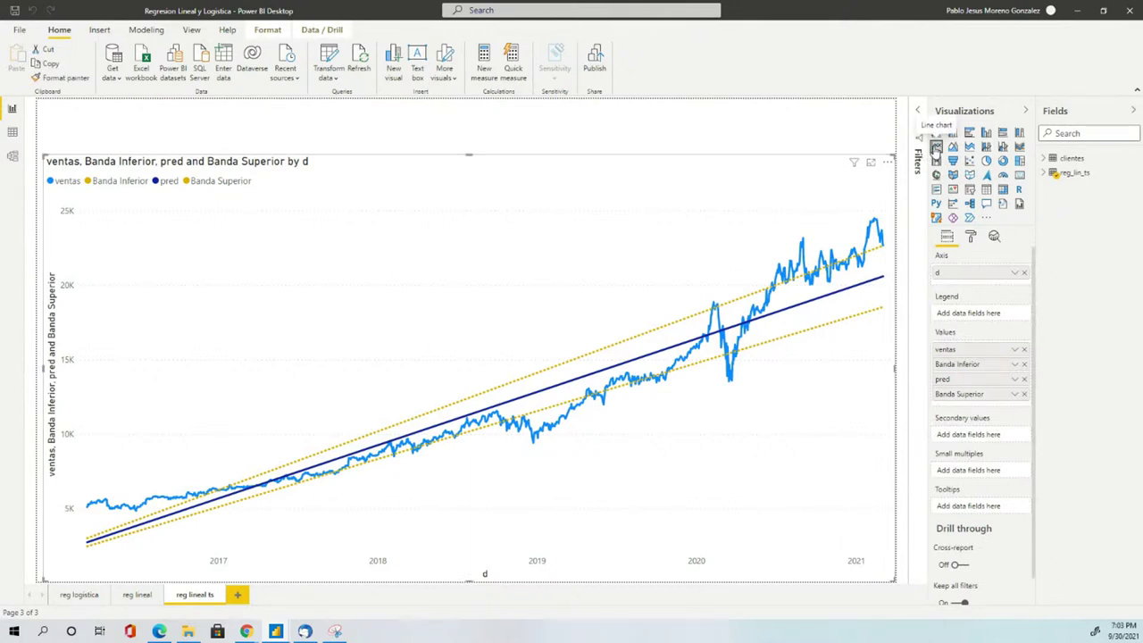
- Open the Power Query Editor and grant the clientes query permission to run its native database query
left_click(330, 73)
left_click(370, 98)
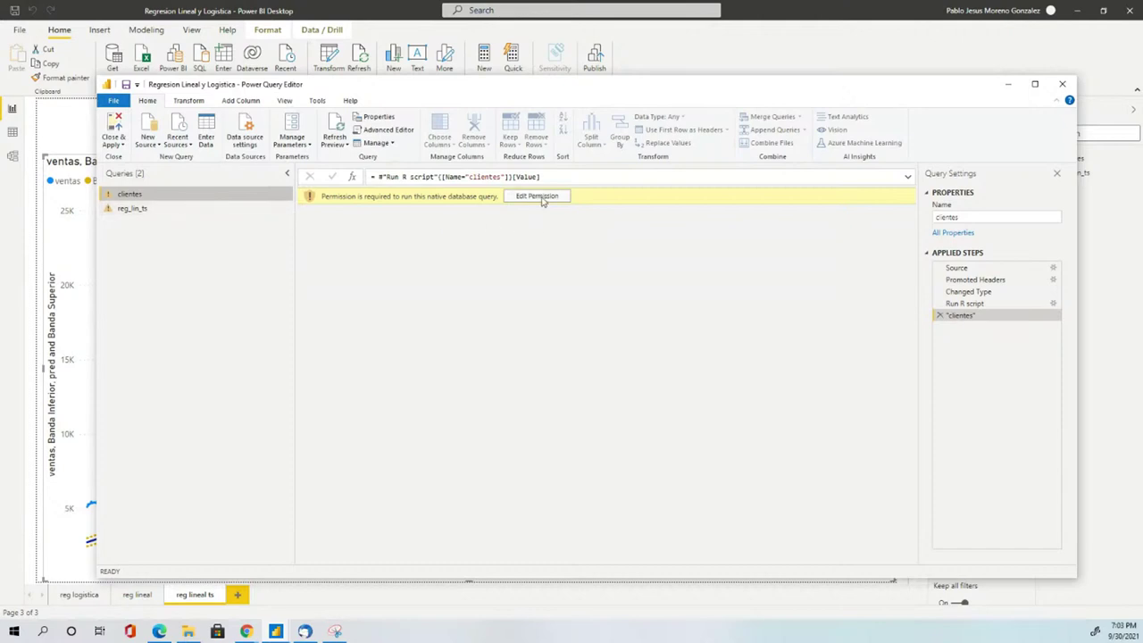
left_click(541, 198)
left_click(661, 442)
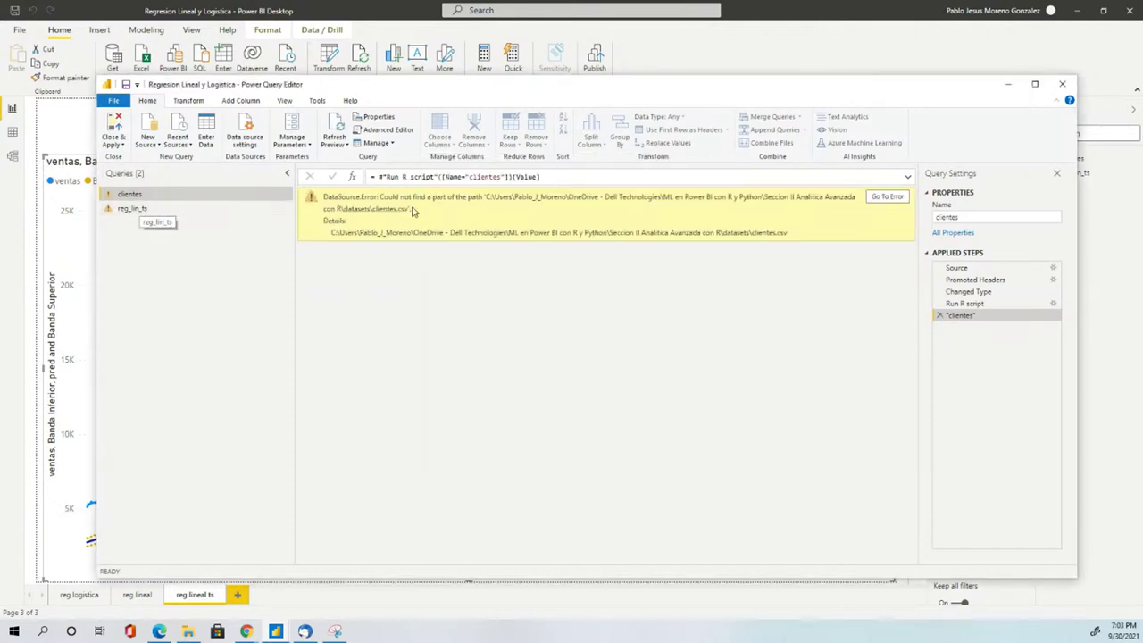
- Trace the clientes query's data source error through its applied steps back to the file path in the Source step
left_click_drag(413, 211, 348, 212)
left_click(471, 308)
left_click(956, 268)
left_click(969, 280)
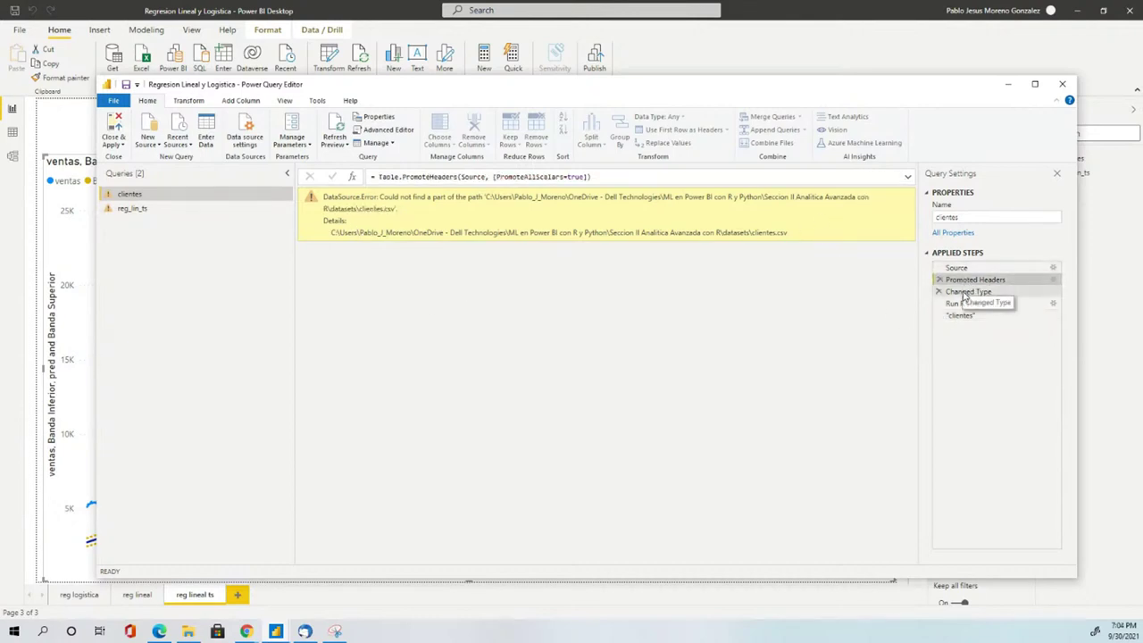
left_click(966, 293)
left_click(966, 305)
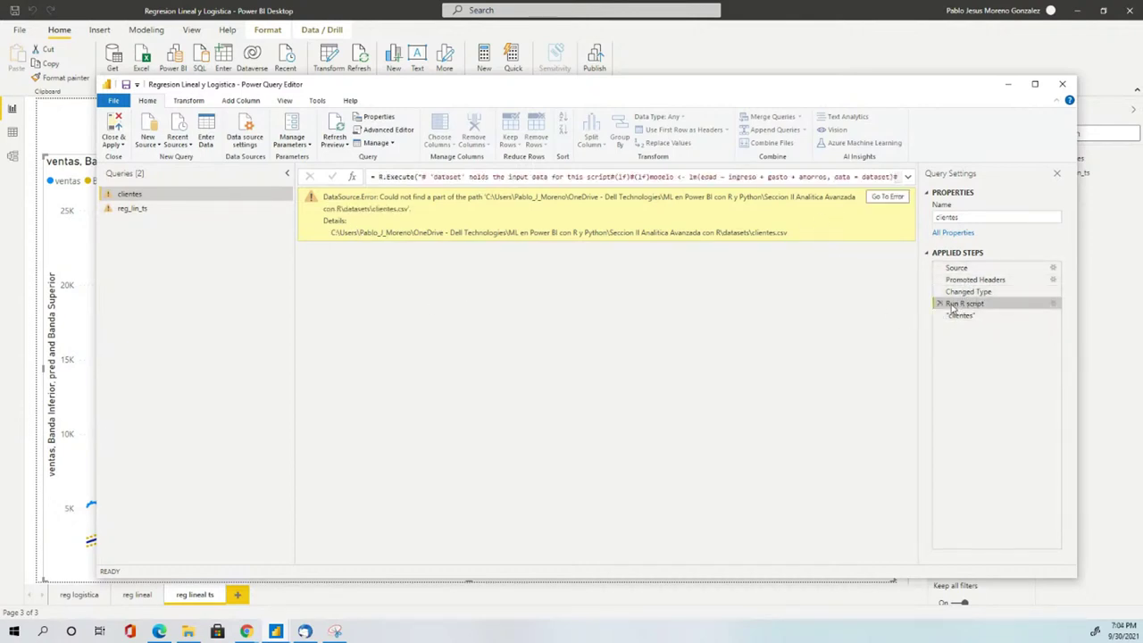
left_click(954, 290)
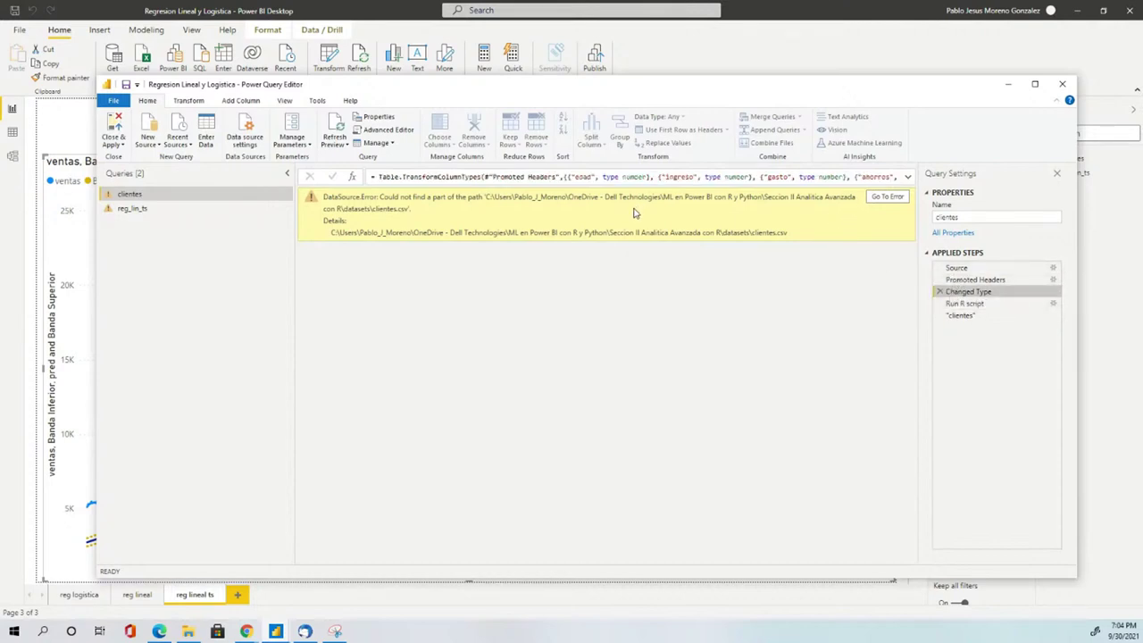
left_click(688, 181)
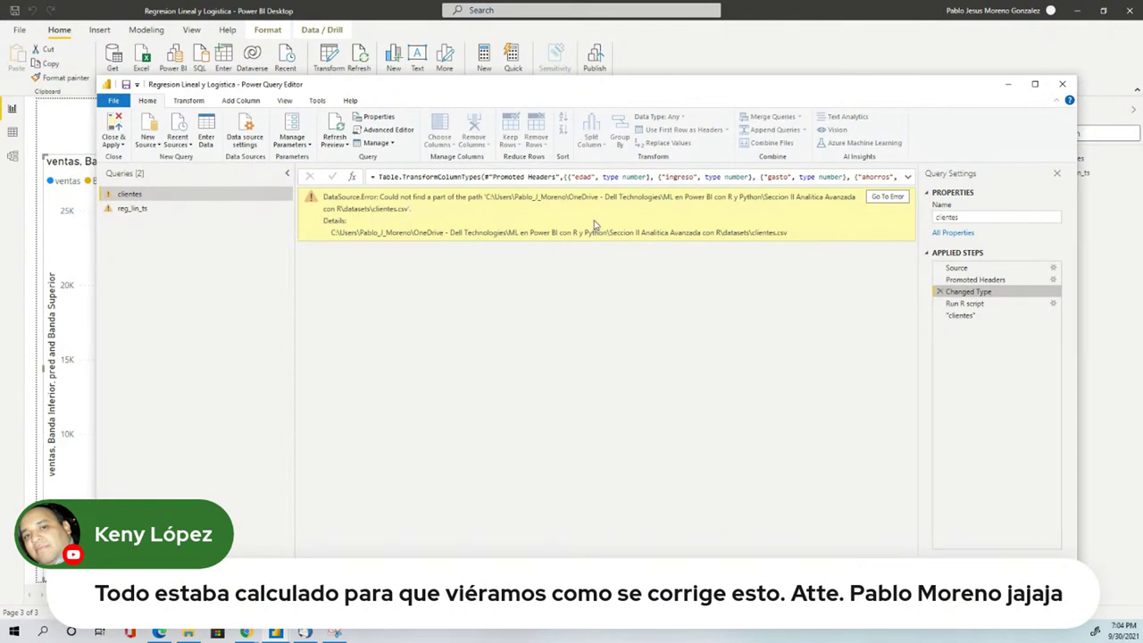
left_click(887, 196)
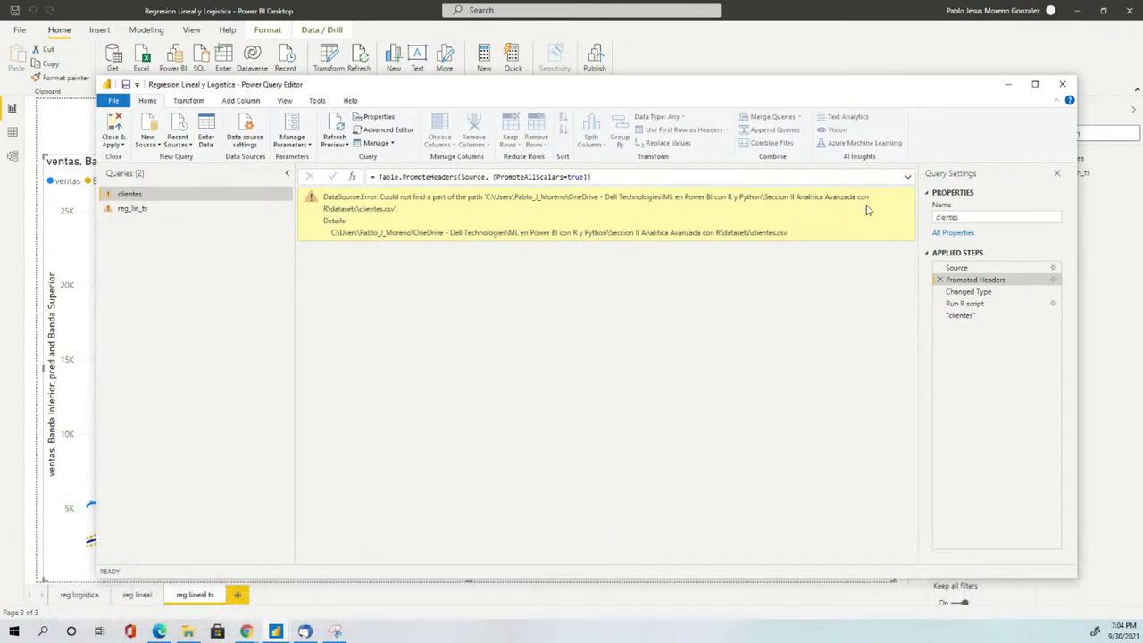
left_click(953, 267)
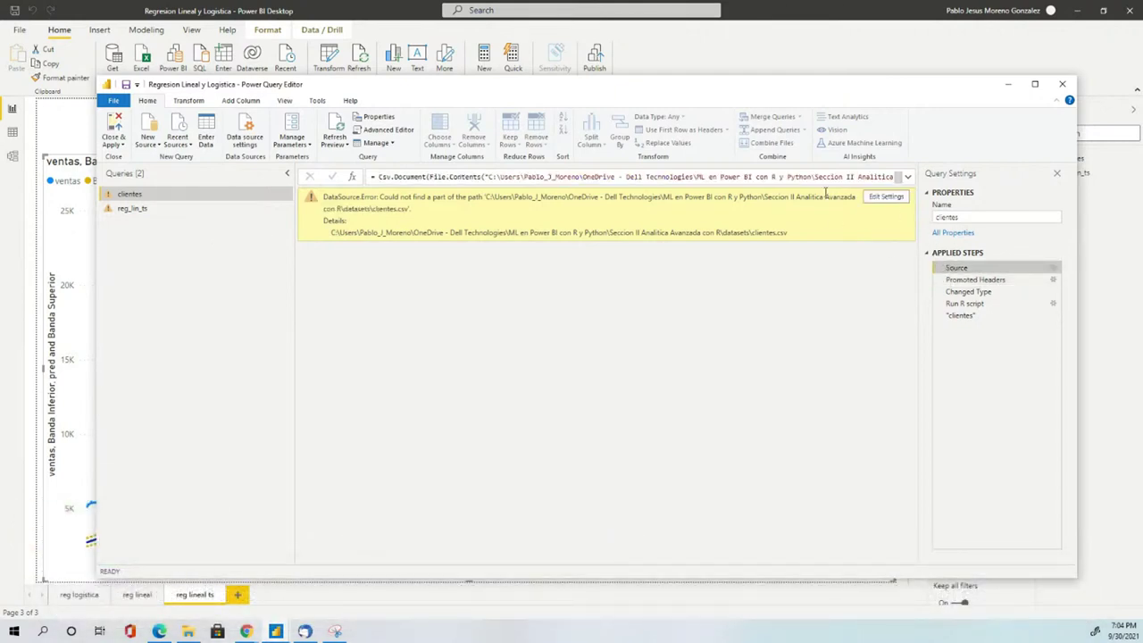
- Change the clientes.csv data source to the clientes file in the "Seccion II Analitica Avanzada con R" datasets folder under Documents
left_click(250, 145)
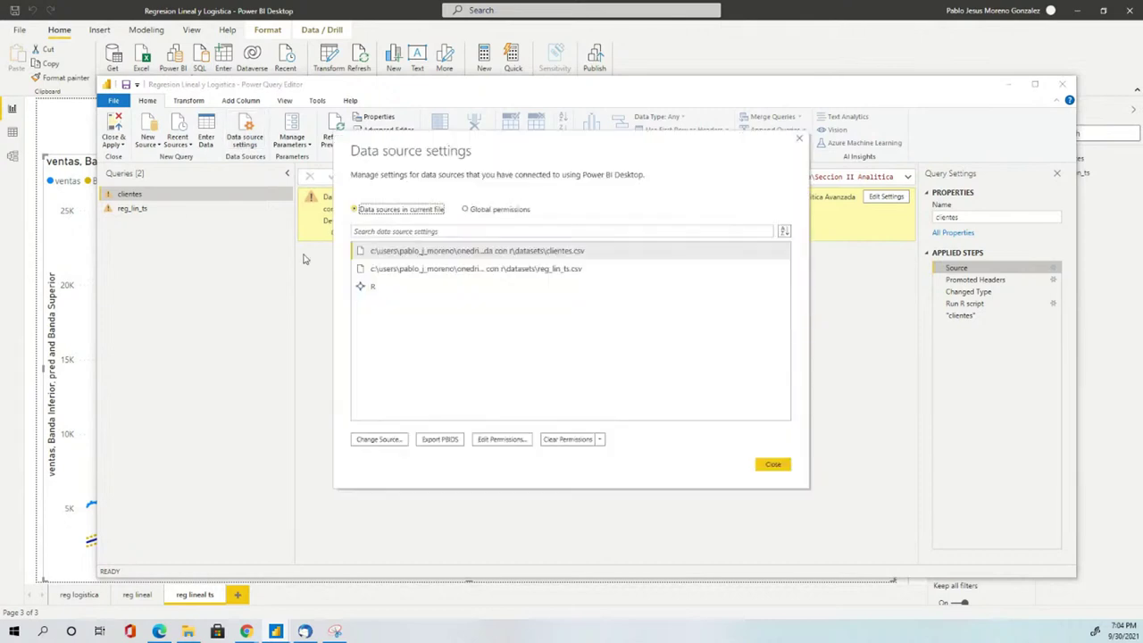
left_click(464, 254)
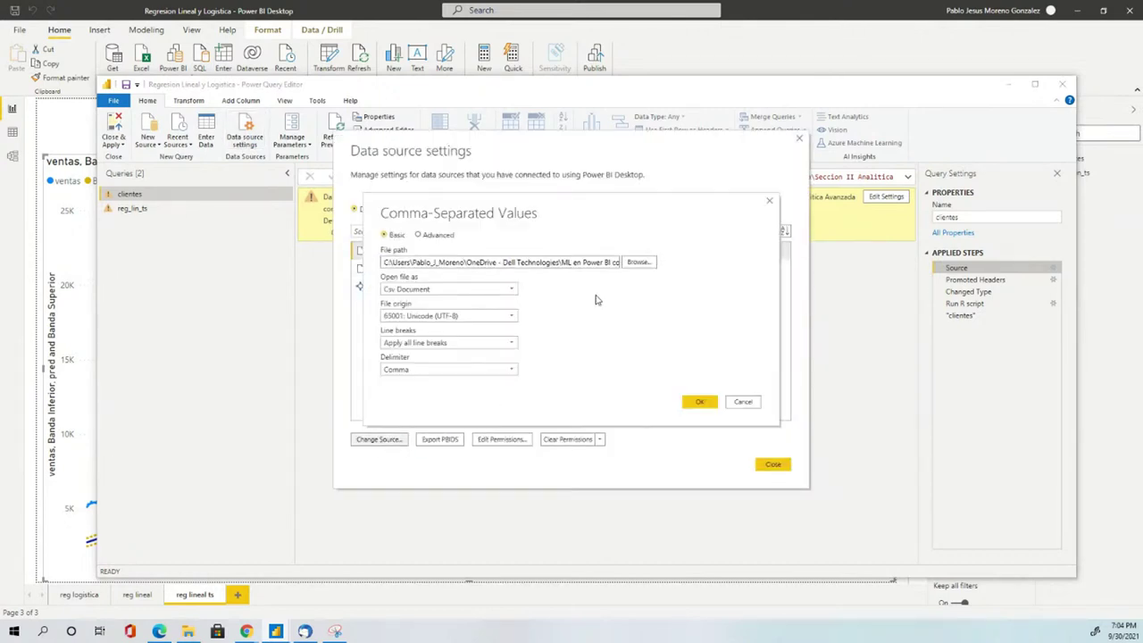
left_click(637, 260)
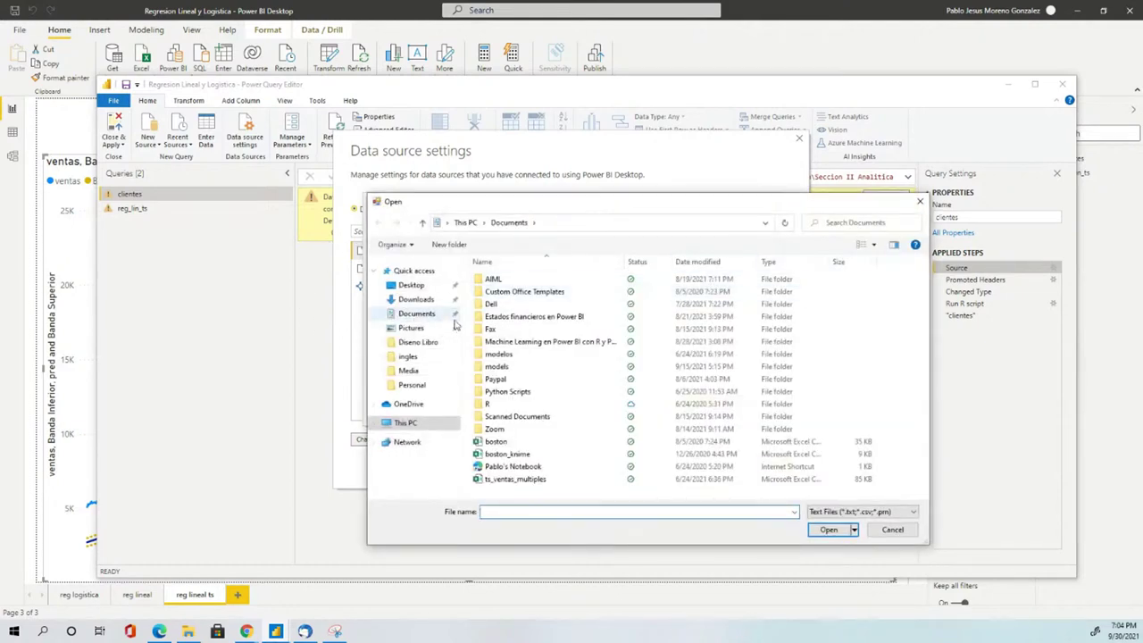
double_click(516, 346)
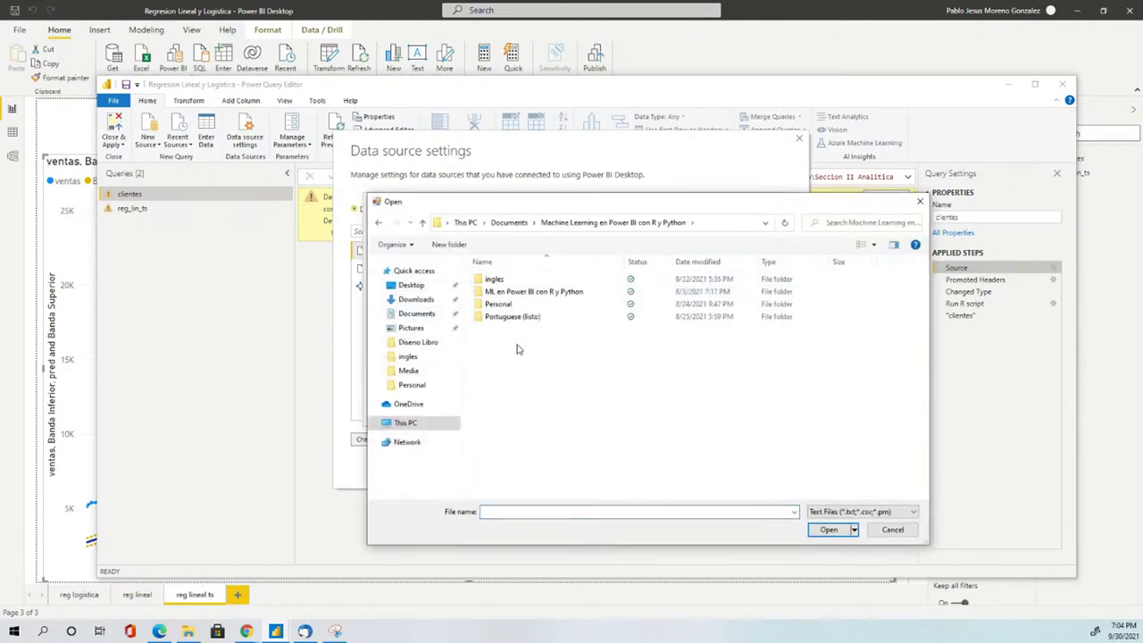
double_click(514, 292)
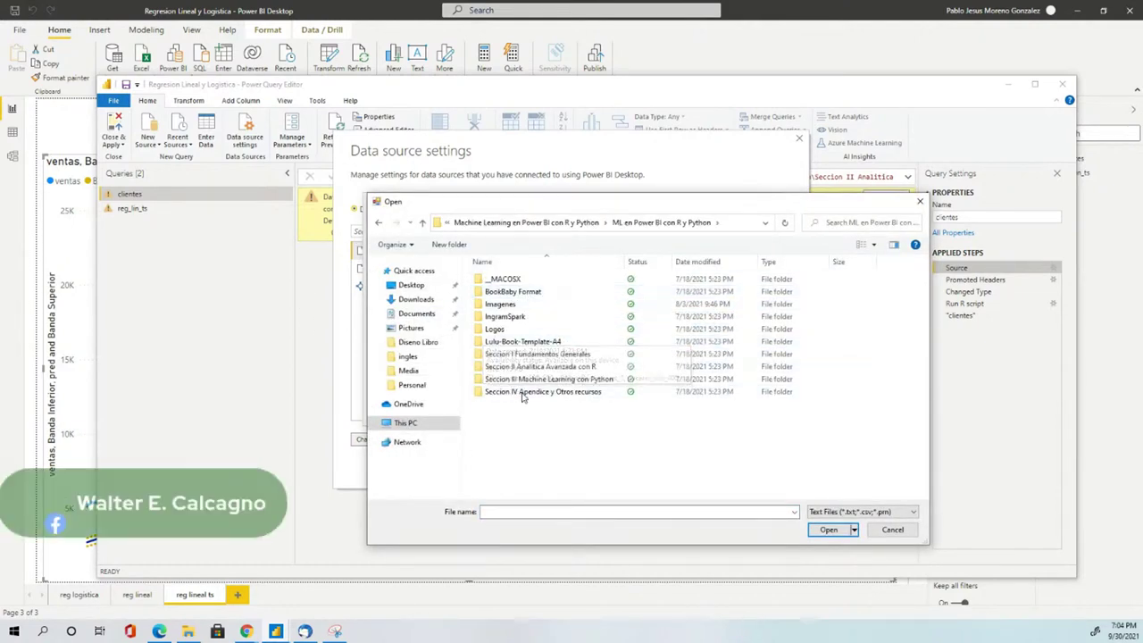
double_click(536, 366)
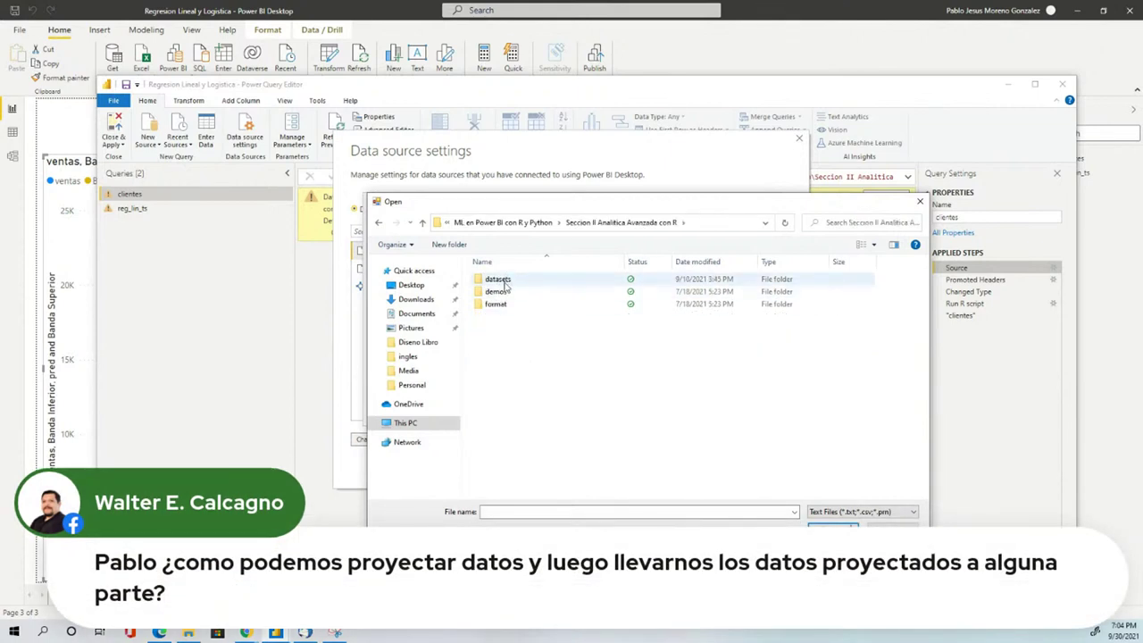
double_click(498, 279)
left_click(505, 292)
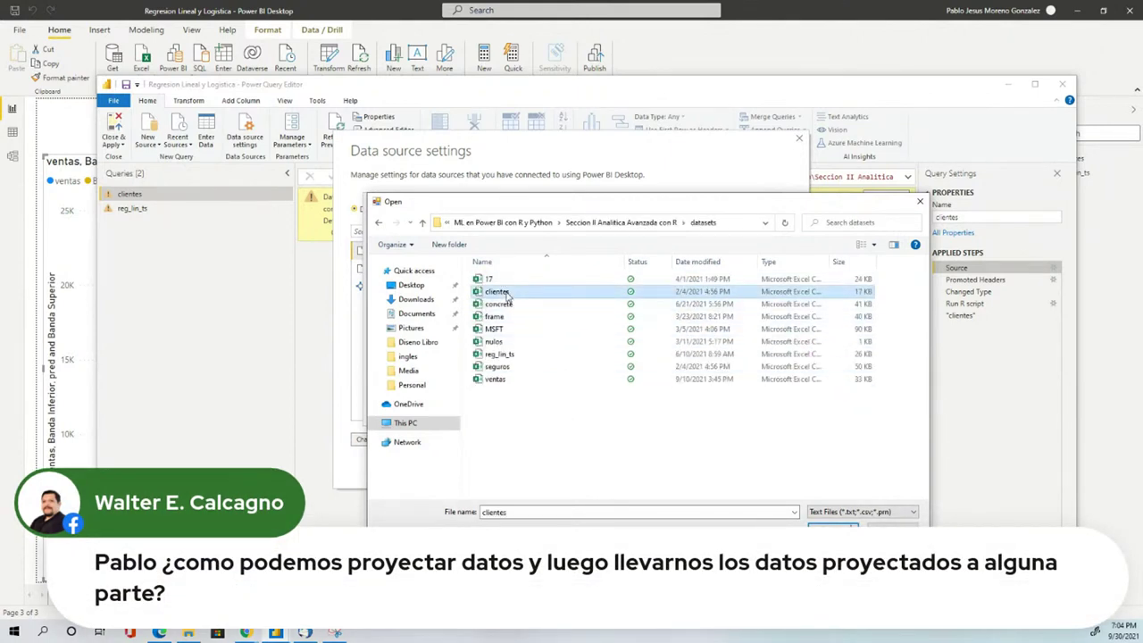
key("Return")
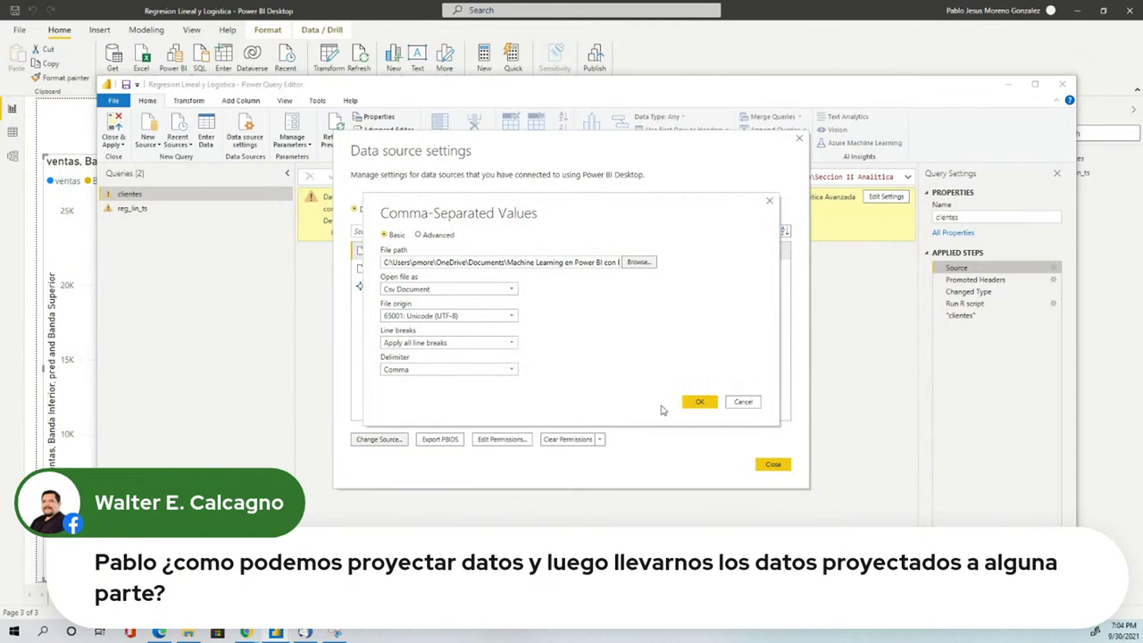
left_click(693, 401)
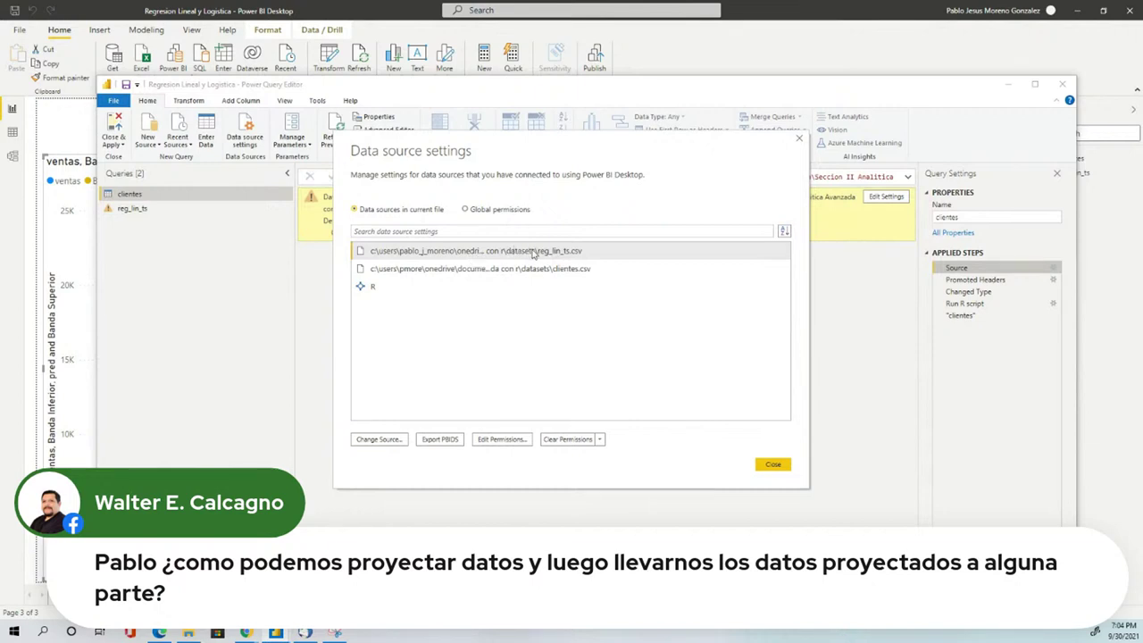
left_click(769, 465)
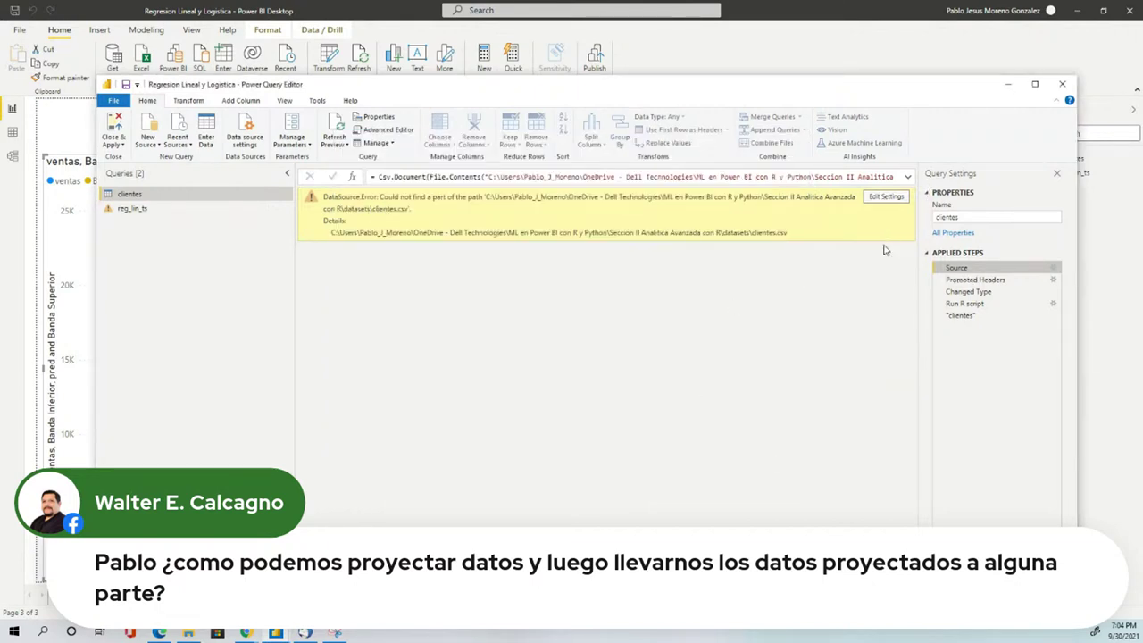
- Review the clientes query's Promoted Headers, Changed Type and Run R script applied steps, including the R script's code
left_click(970, 280)
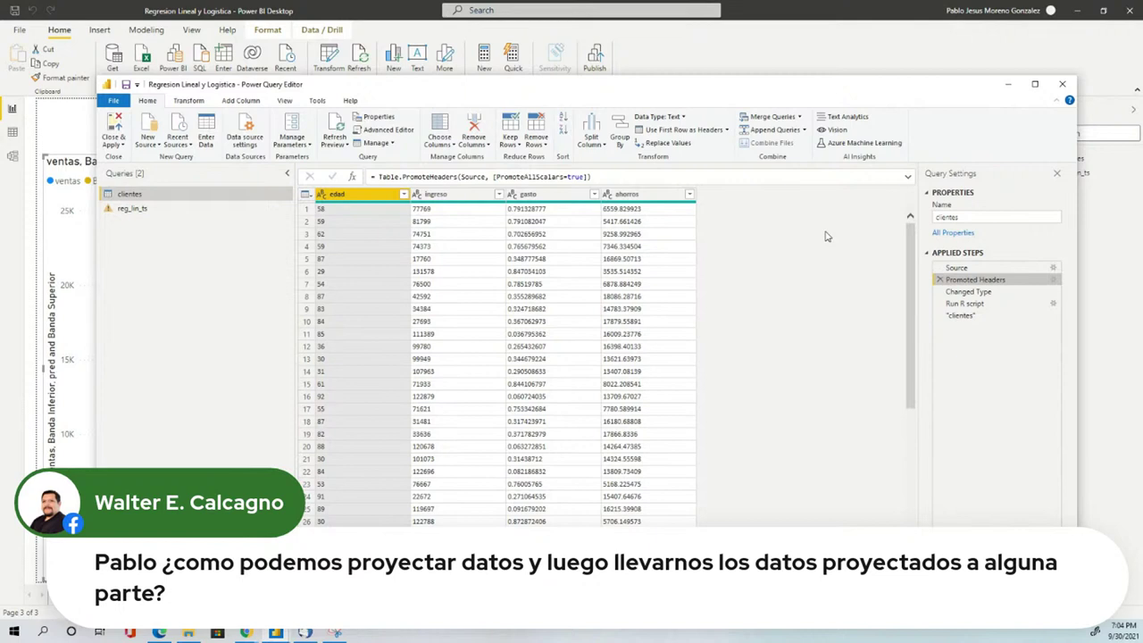
left_click(968, 292)
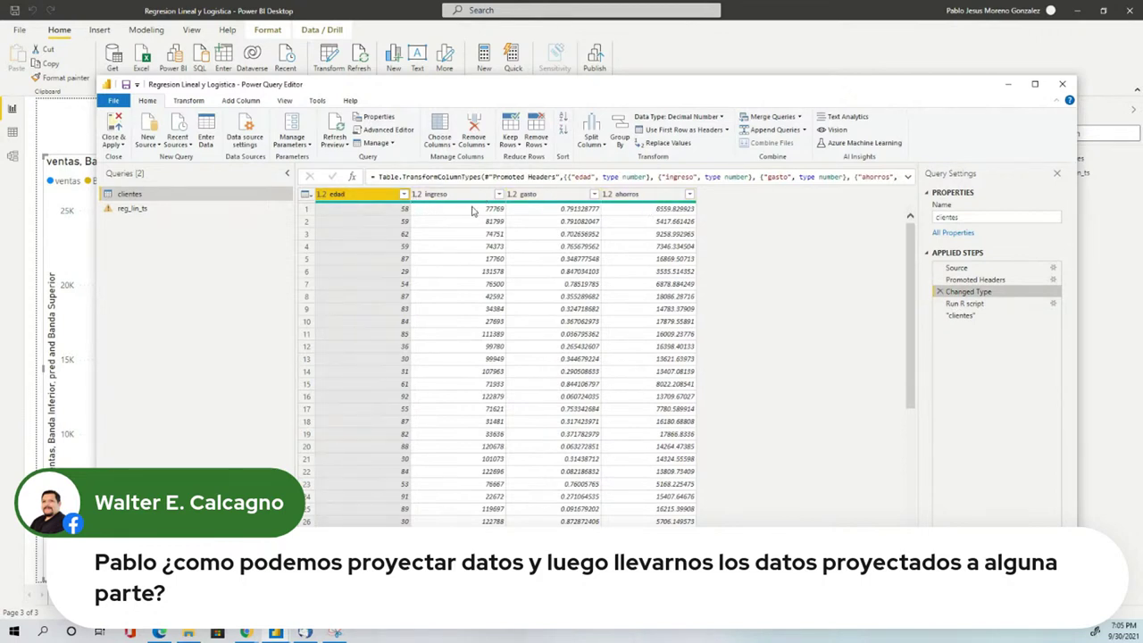
left_click(970, 304)
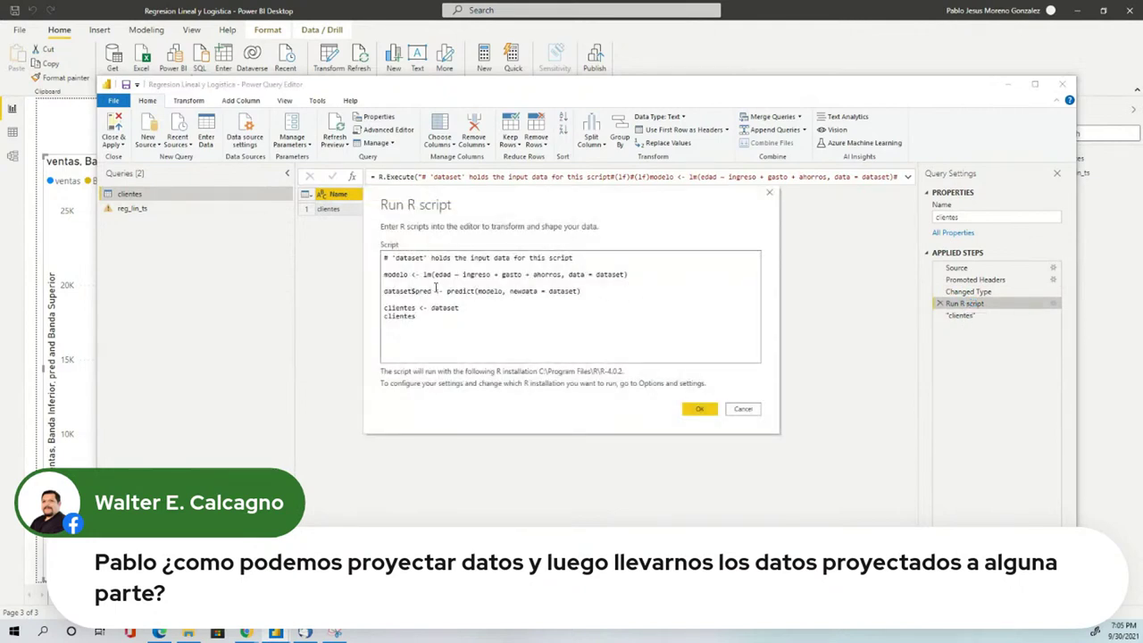
left_click_drag(493, 203, 480, 315)
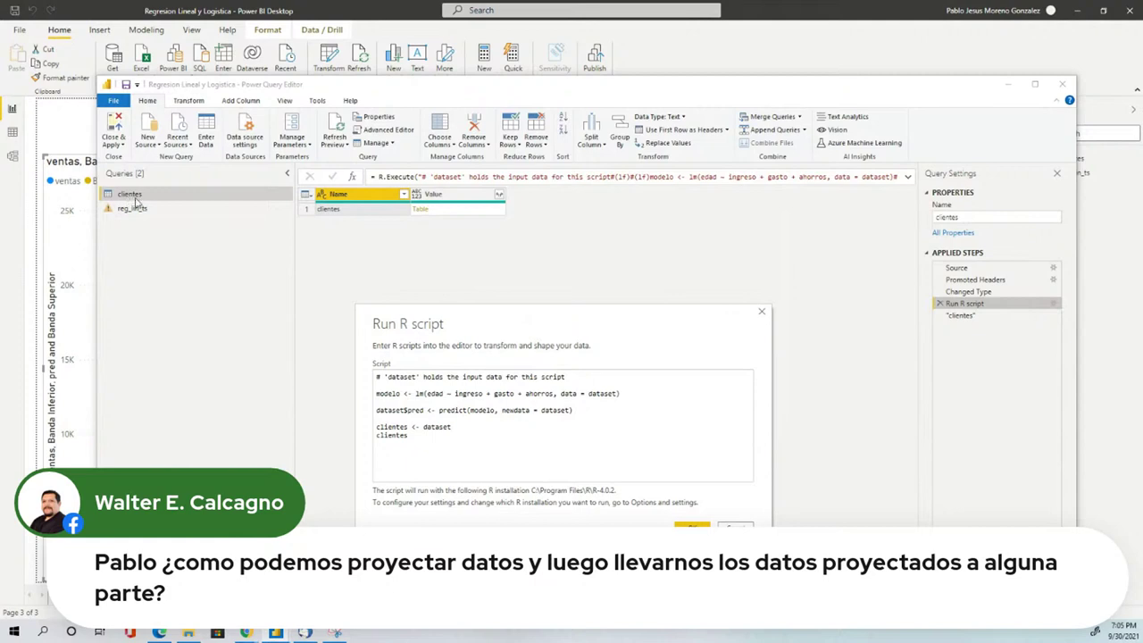
left_click_drag(515, 329, 552, 226)
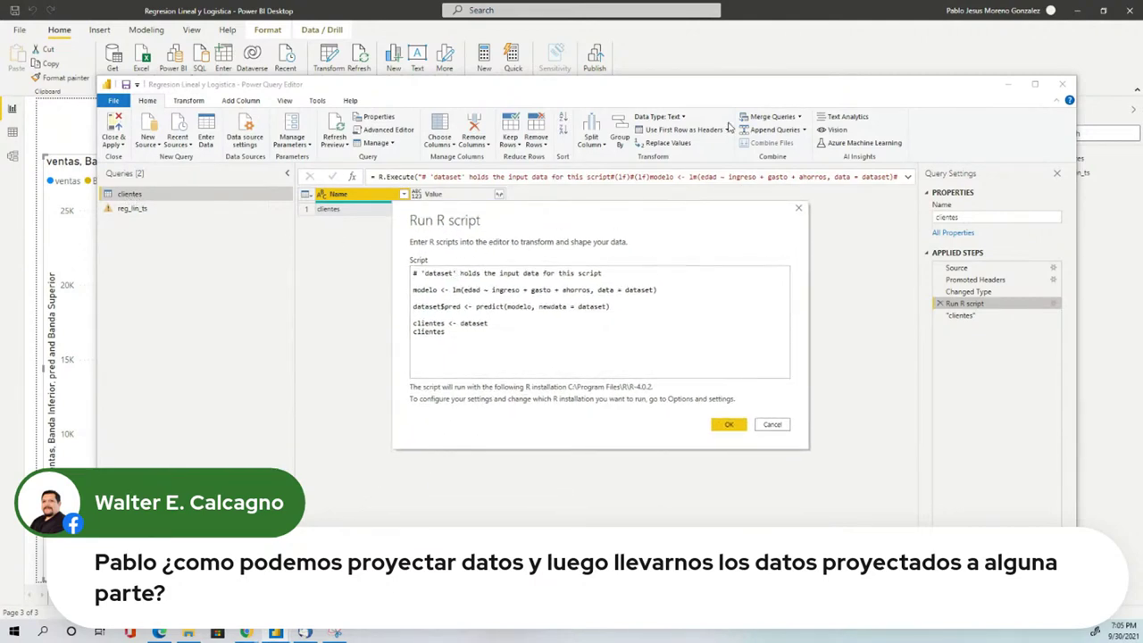
left_click(798, 208)
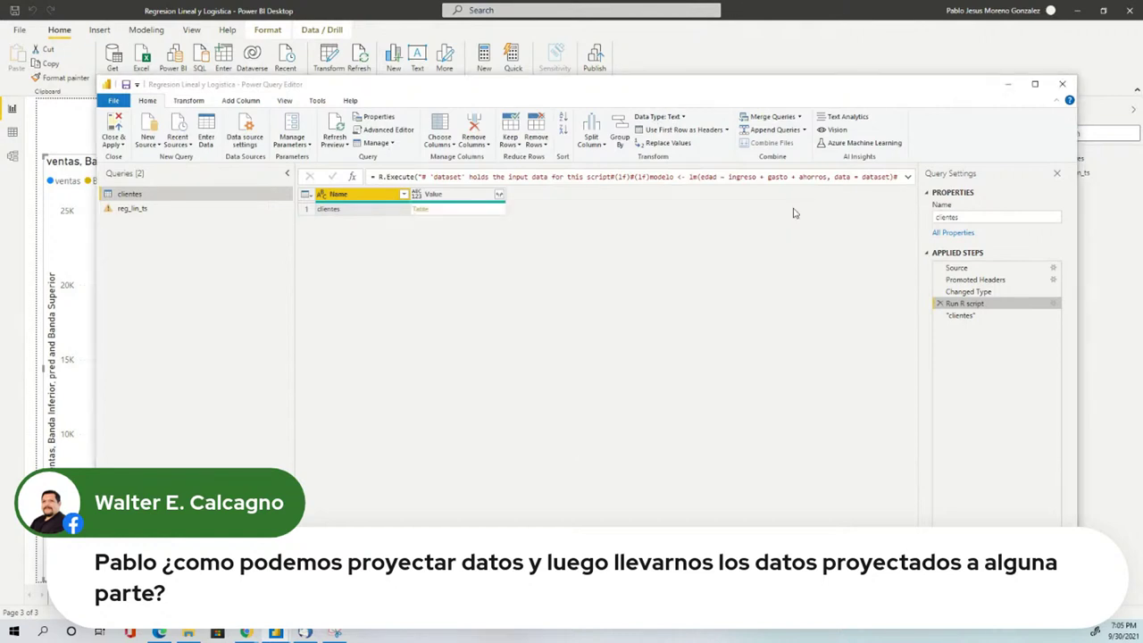
left_click(188, 101)
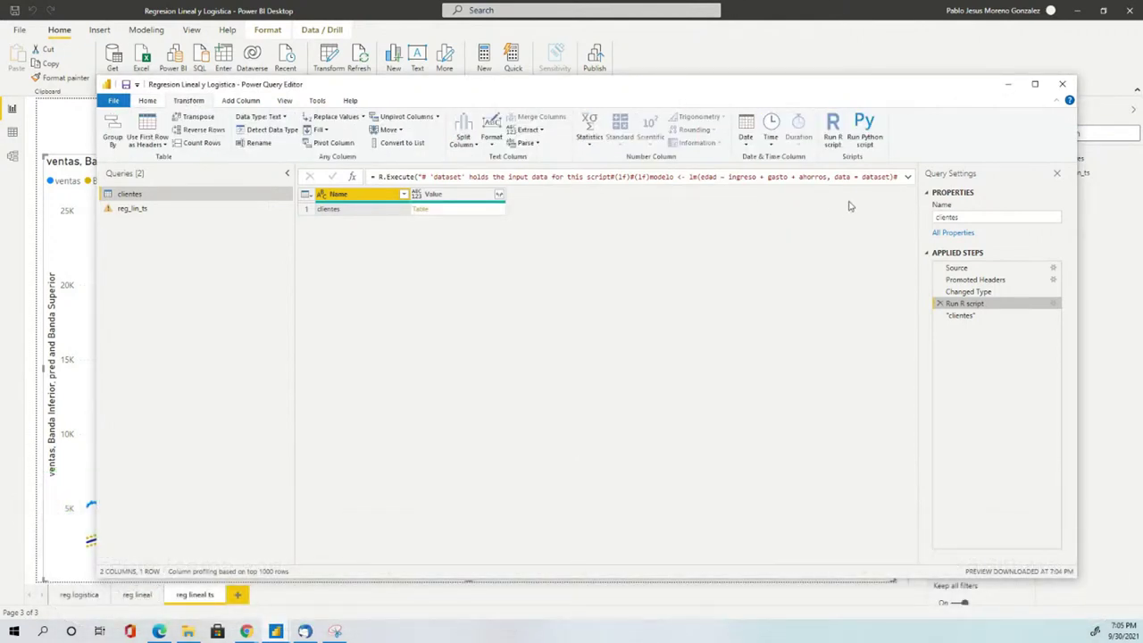
left_click(832, 126)
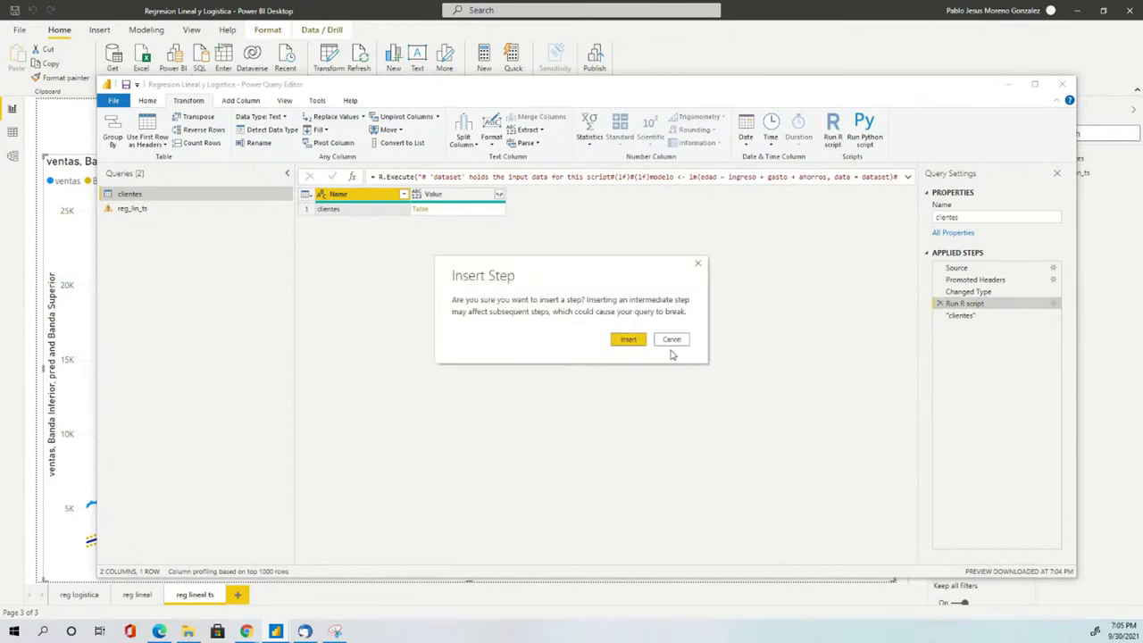
left_click(672, 340)
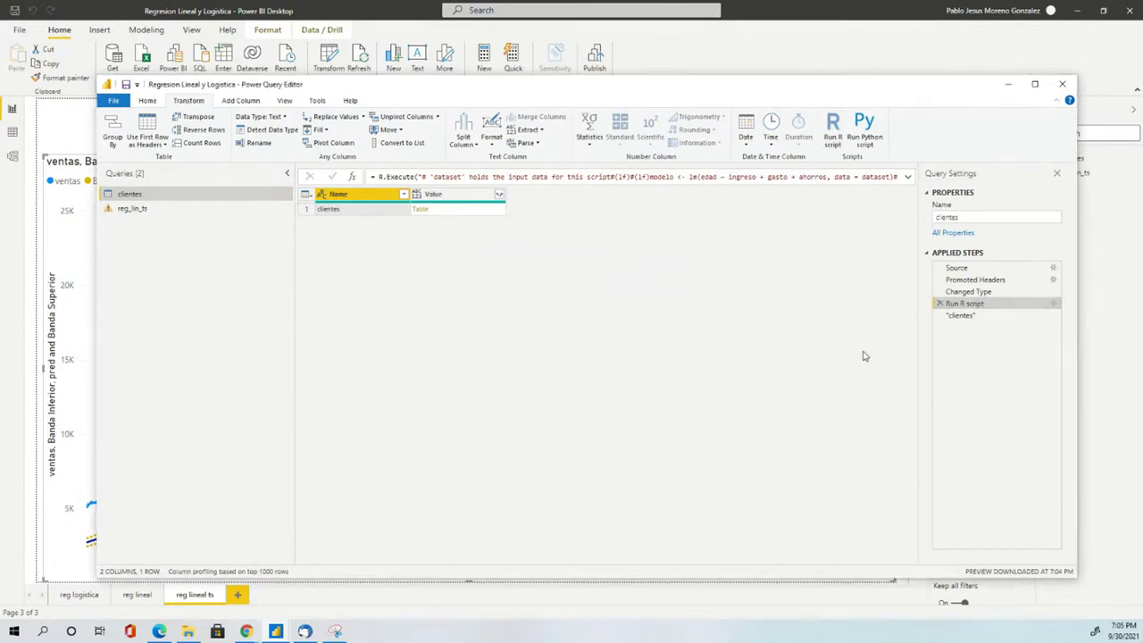
- Reopen the clientes query's R script and examine the dataset comment and the lm call assigned to modelo
double_click(964, 308)
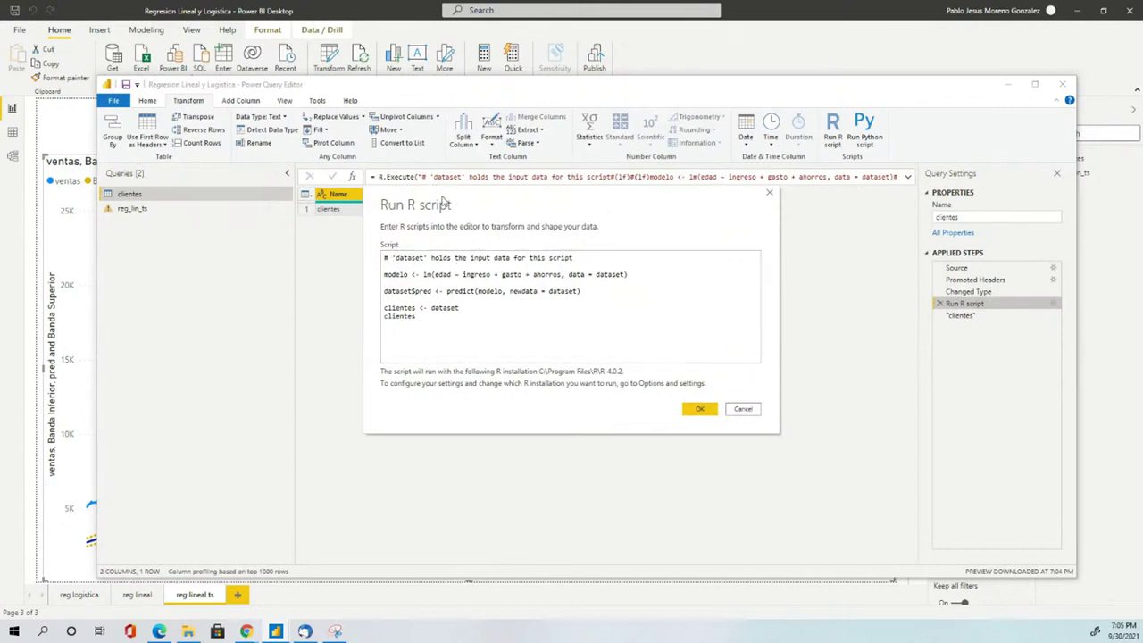
left_click_drag(442, 202, 435, 298)
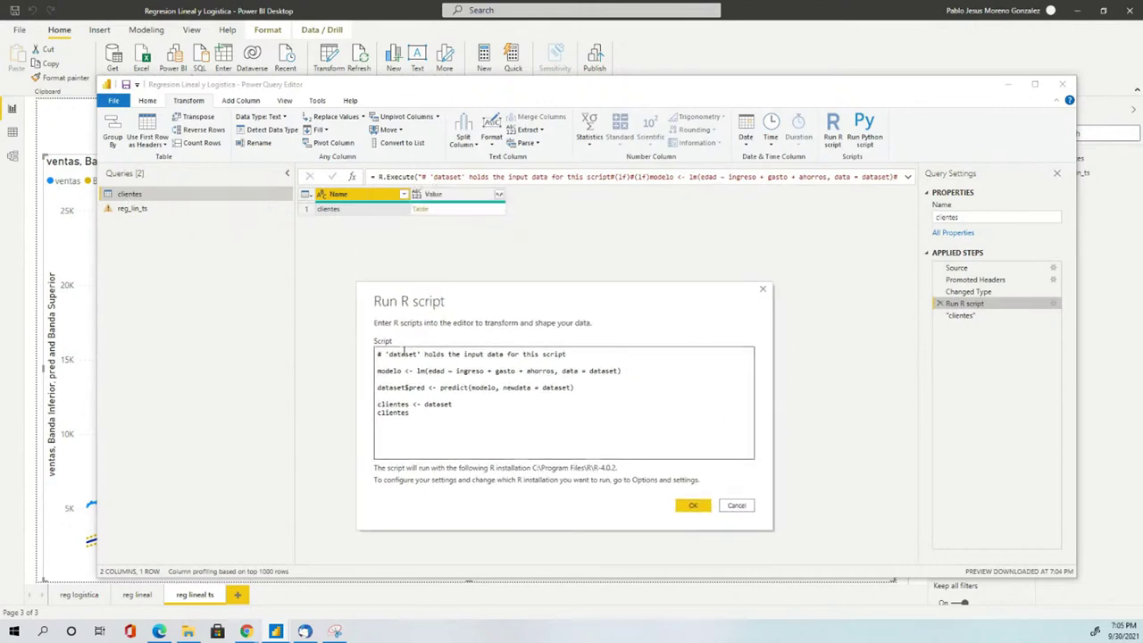
left_click_drag(424, 354, 376, 355)
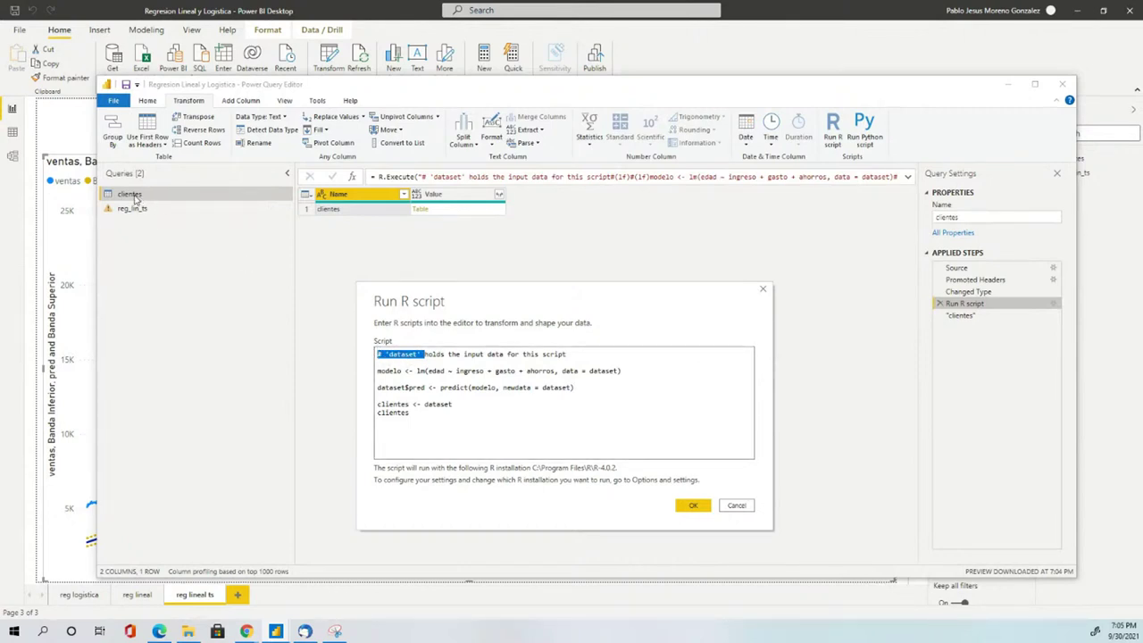
left_click_drag(547, 329, 597, 245)
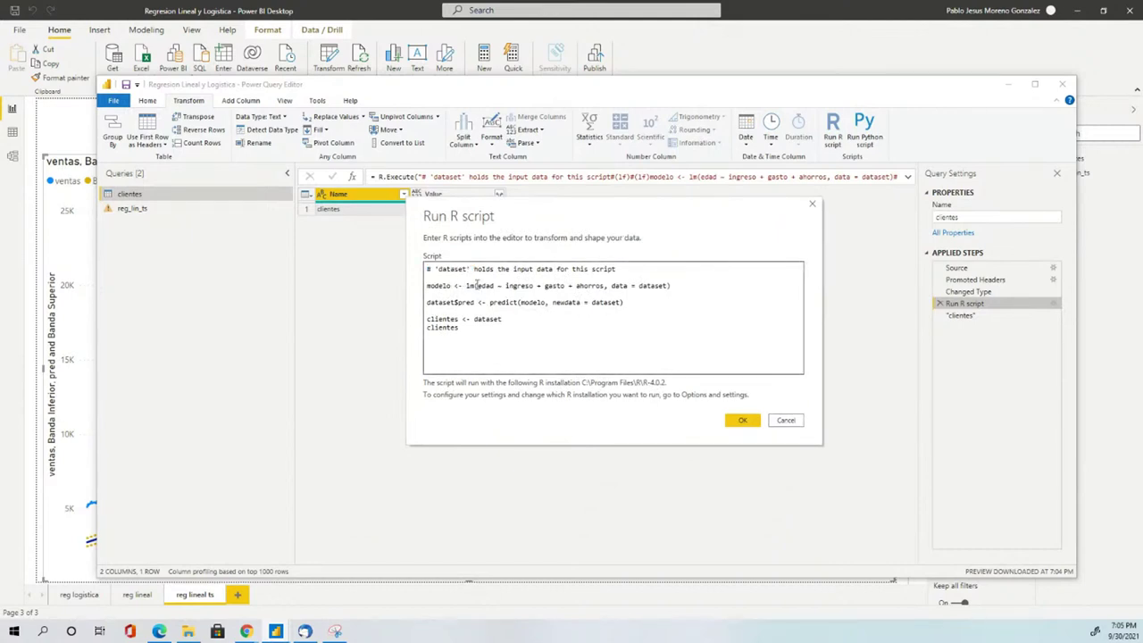
double_click(446, 286)
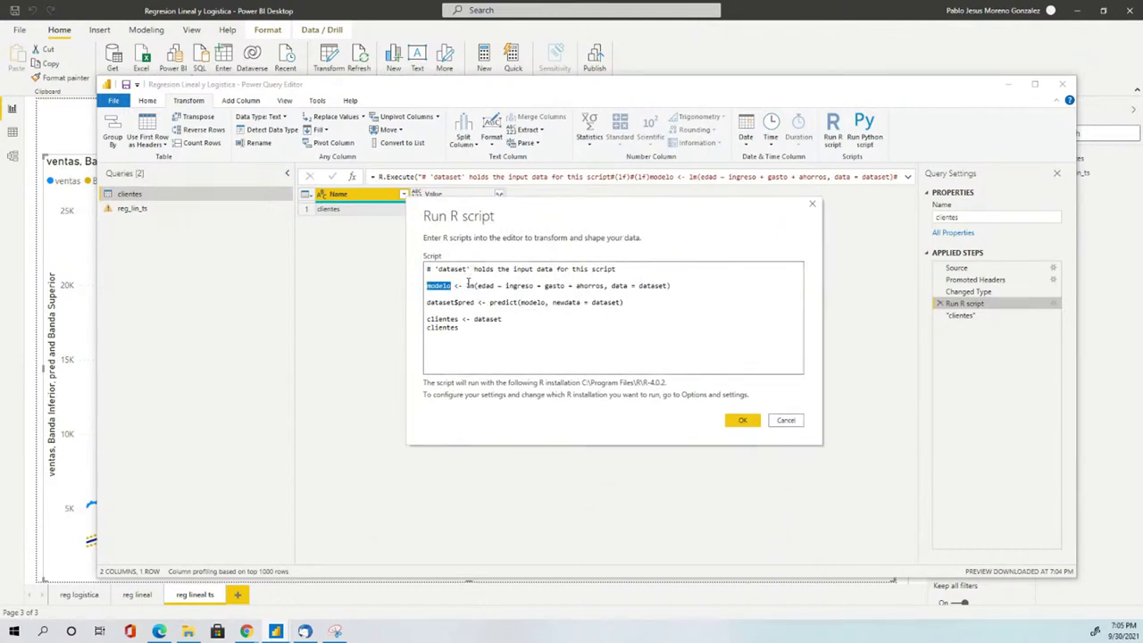
double_click(470, 286)
left_click_drag(726, 214, 726, 309)
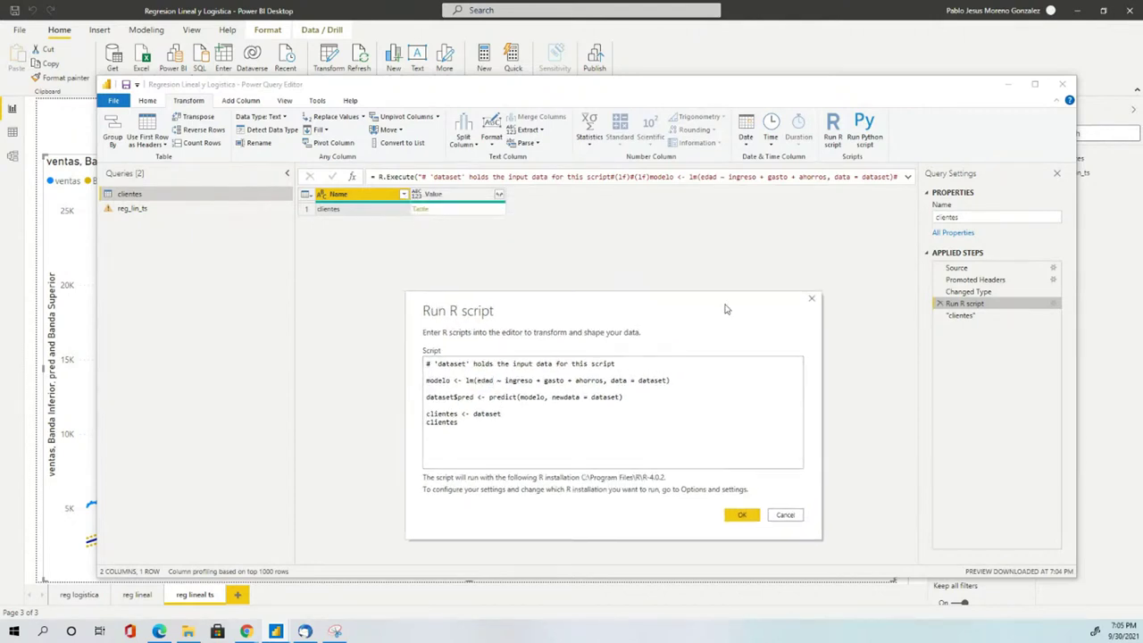
left_click(812, 298)
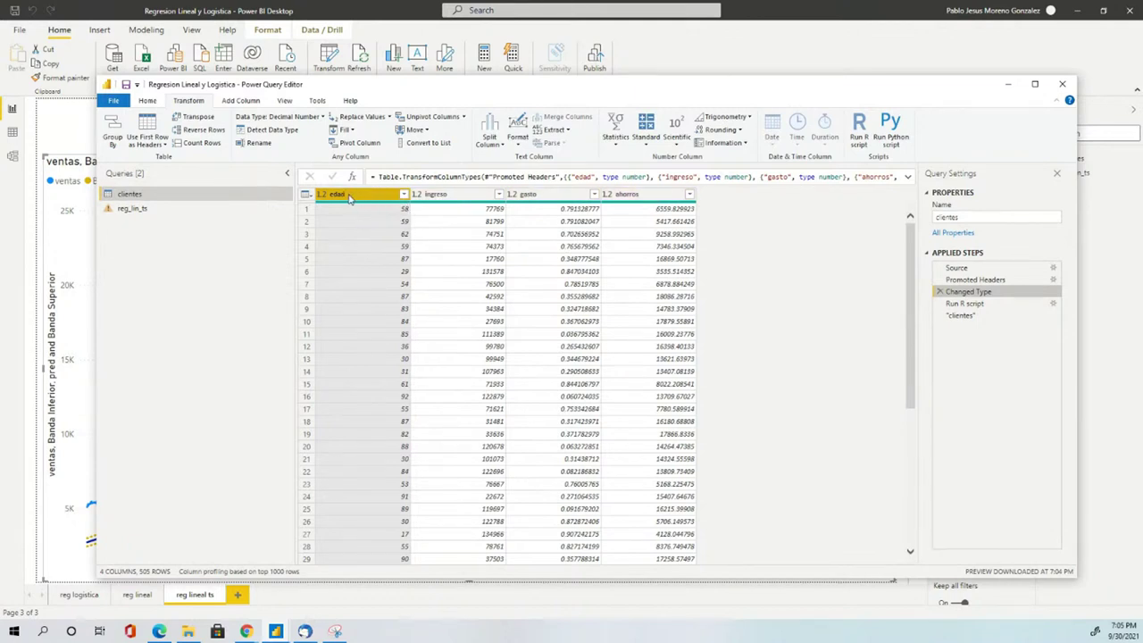
- Examine the ingreso, gasto and ahorros columns in the clientes query's Changed Type step
left_click(442, 197)
left_click(536, 197)
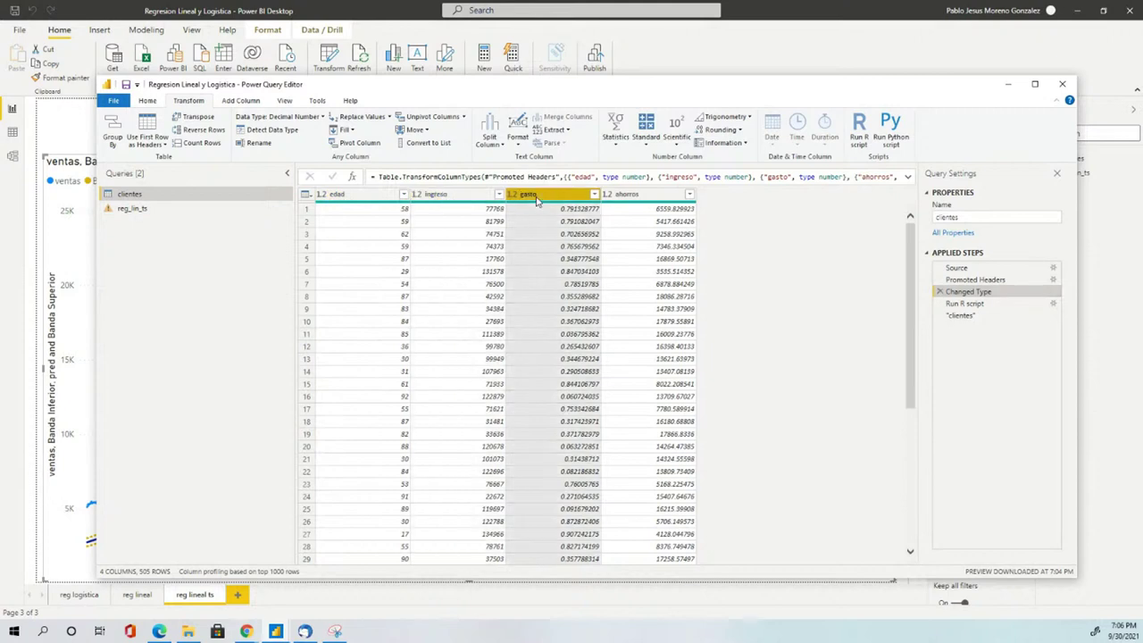
left_click(627, 196)
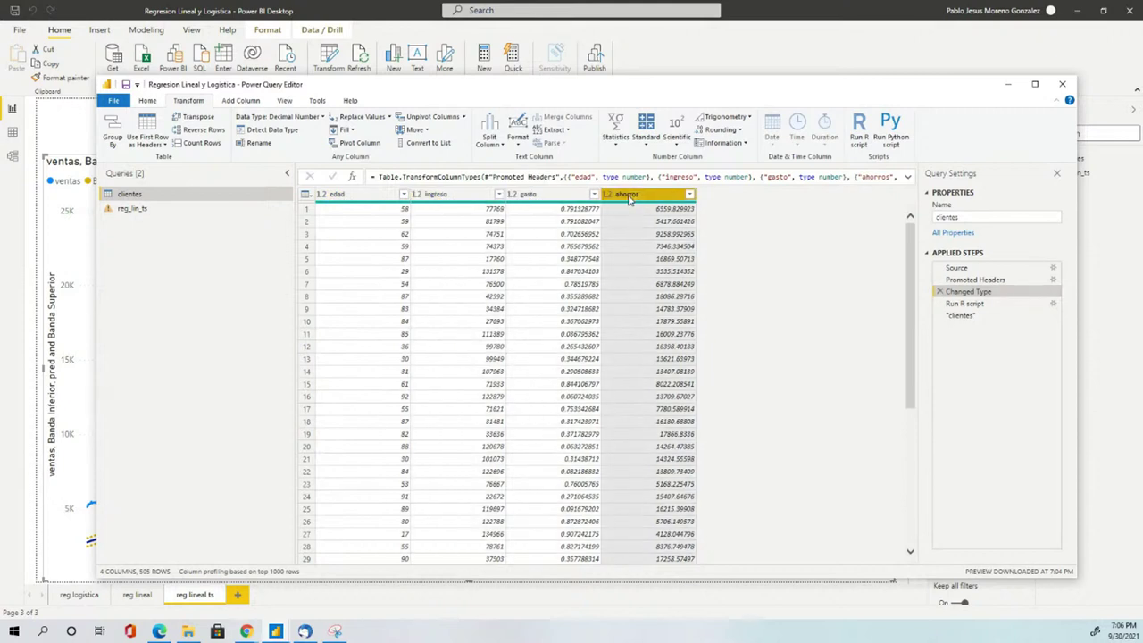
- Examine the R script's lm formula, the predict line that fills dataset$pred and the clientes output lines, leaving the script unmodified
left_click(973, 305)
double_click(972, 306)
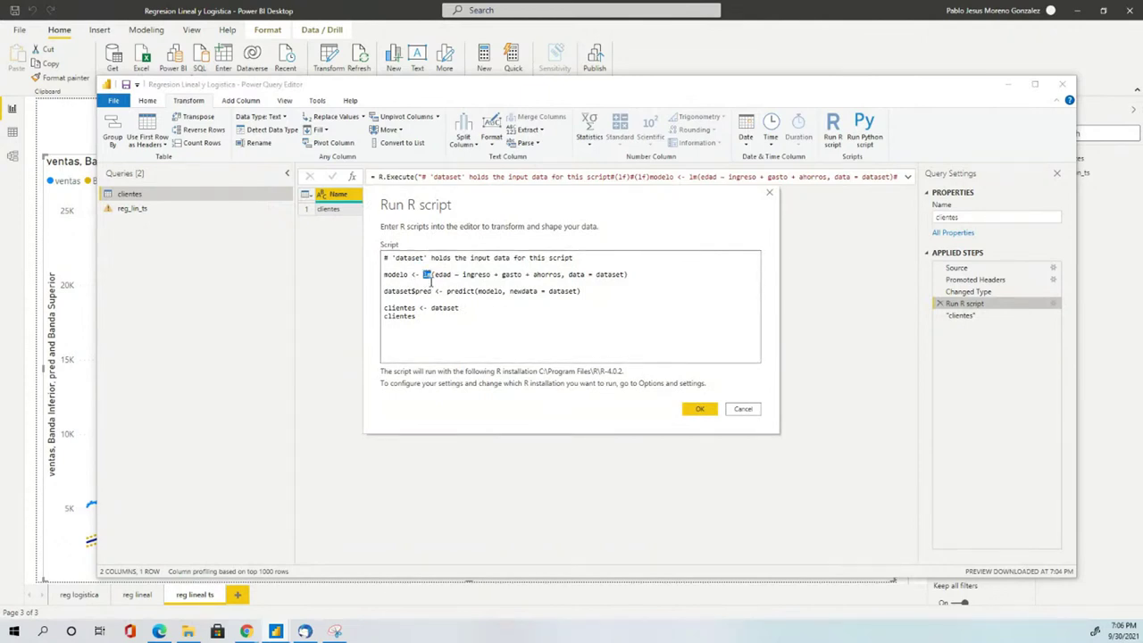
double_click(441, 274)
left_click_drag(460, 274, 613, 275)
left_click_drag(447, 291, 384, 275)
left_click(407, 275)
left_click_drag(502, 292, 418, 292)
left_click(427, 291)
left_click_drag(433, 293, 385, 292)
left_click_drag(417, 319, 385, 309)
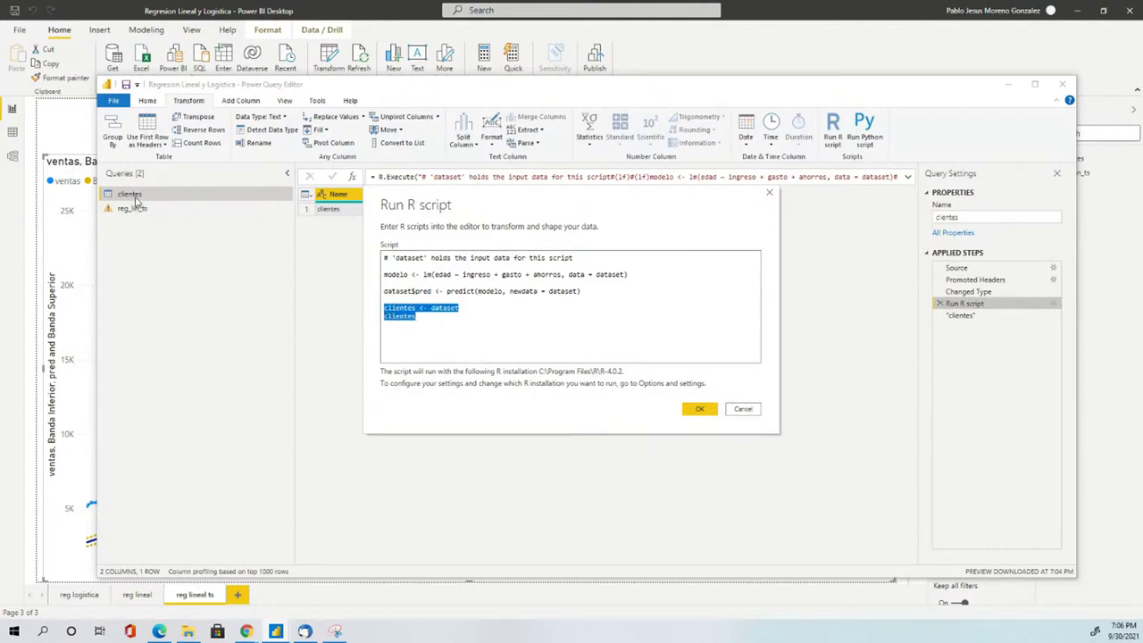
left_click(742, 409)
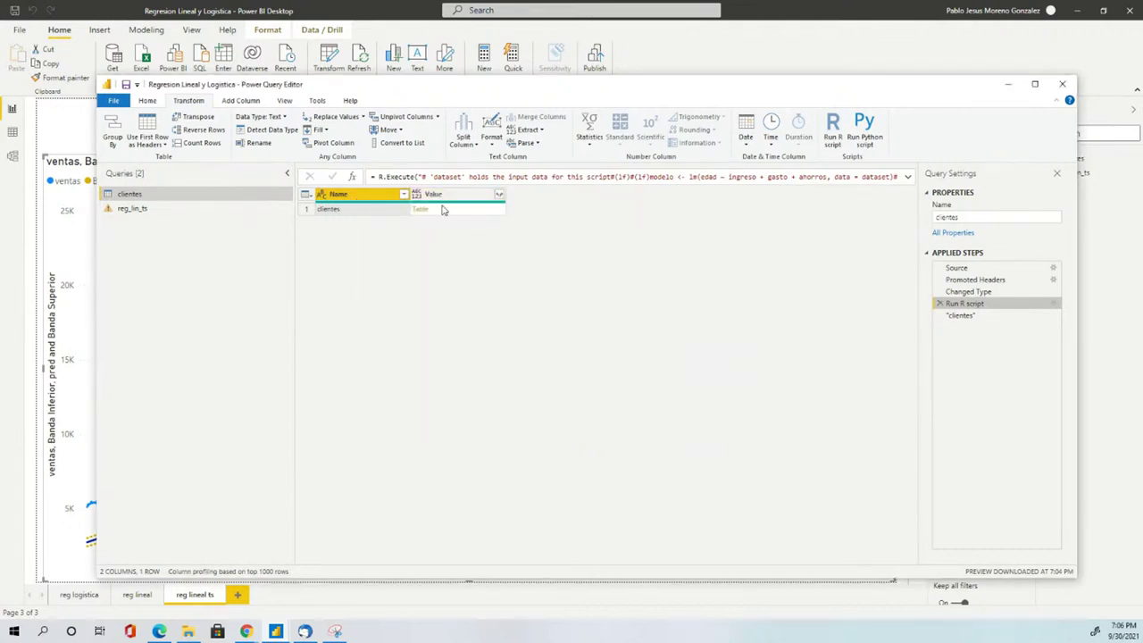
- Check which columns the Value table of the Run R script step offers for expansion, without expanding it
left_click(499, 195)
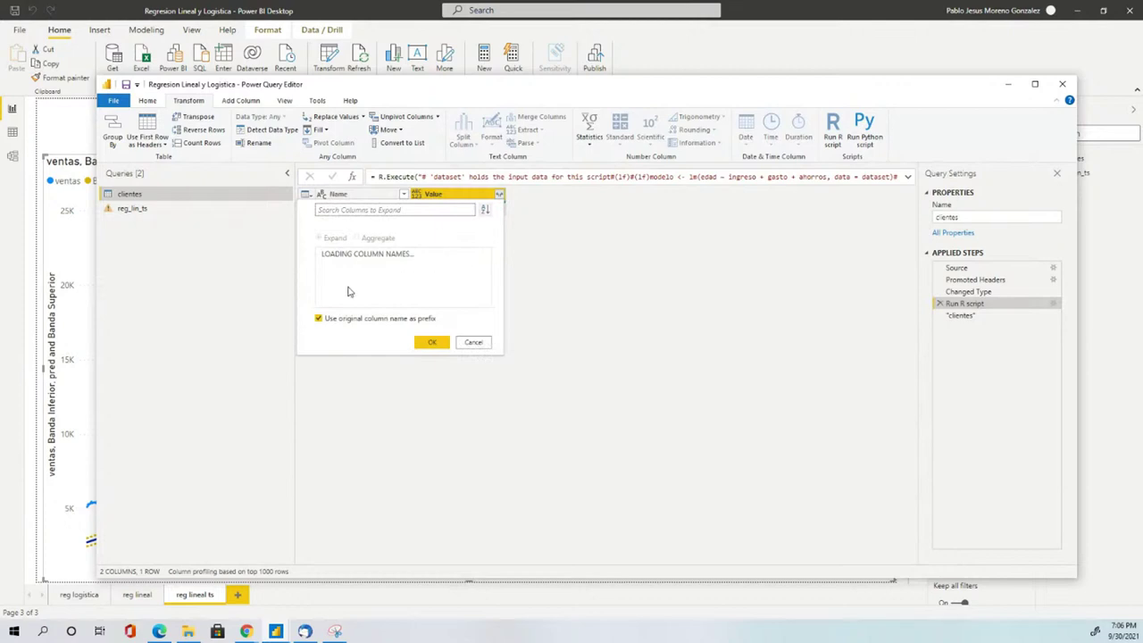
left_click(486, 355)
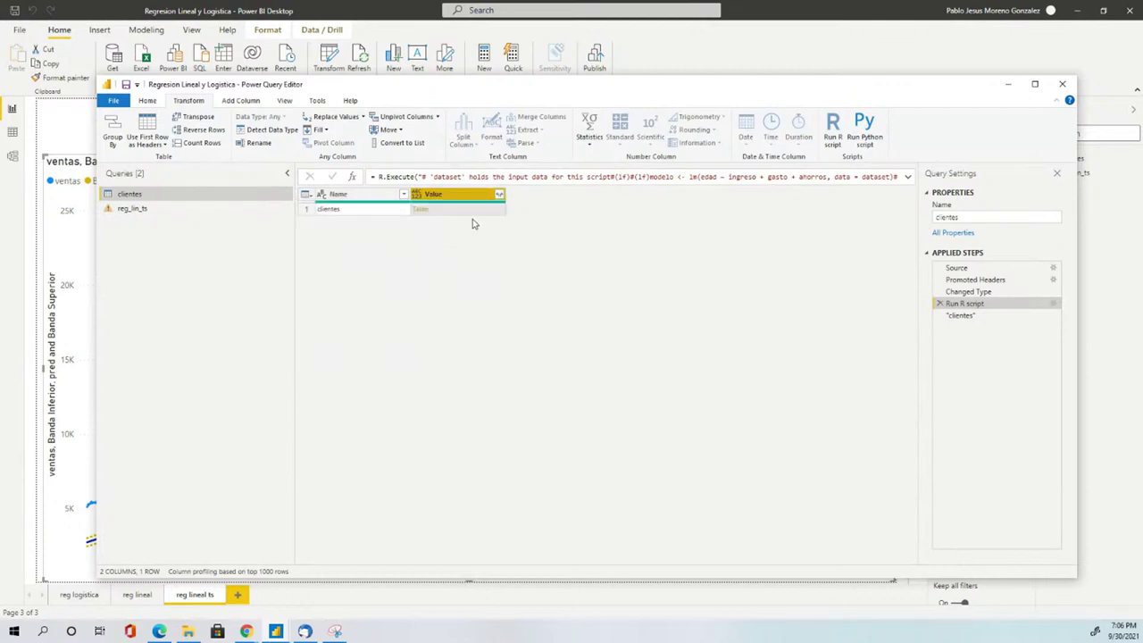
left_click(500, 196)
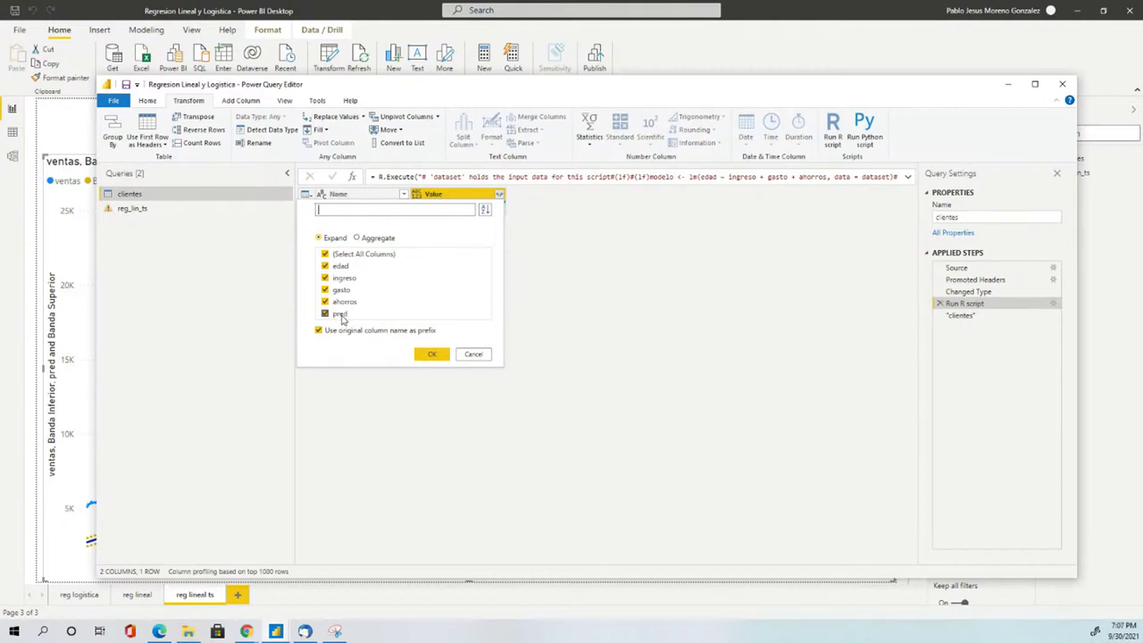
left_click(471, 355)
- Open the final "clientes" applied step and compare its pred column with edad, ingreso, gasto and ahorros
left_click(978, 319)
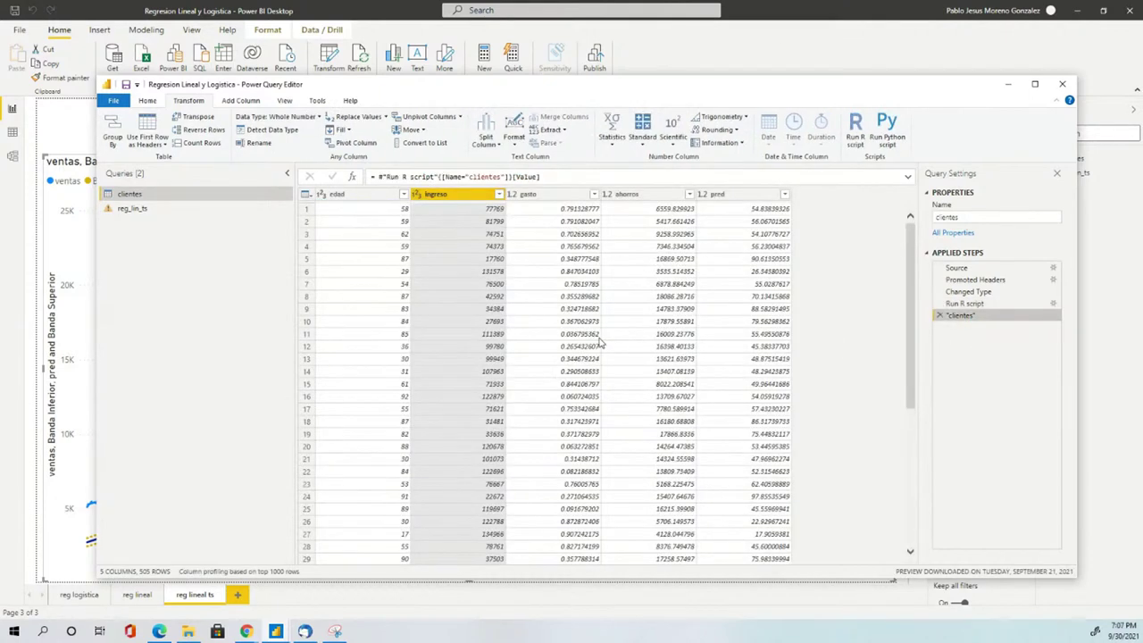
left_click(750, 200)
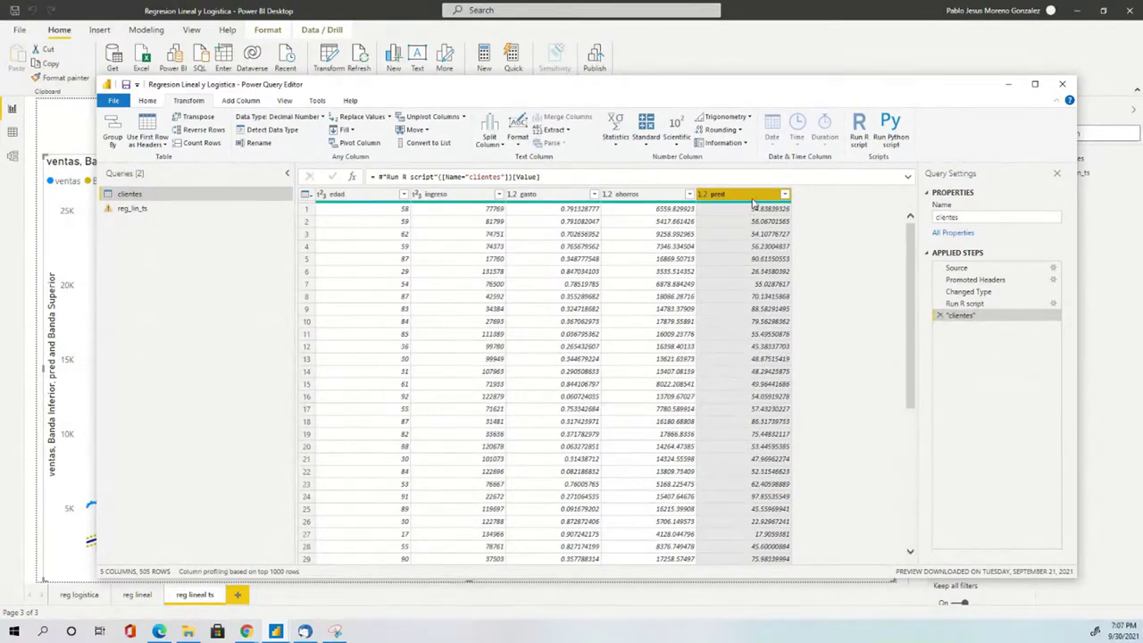
left_click(368, 197)
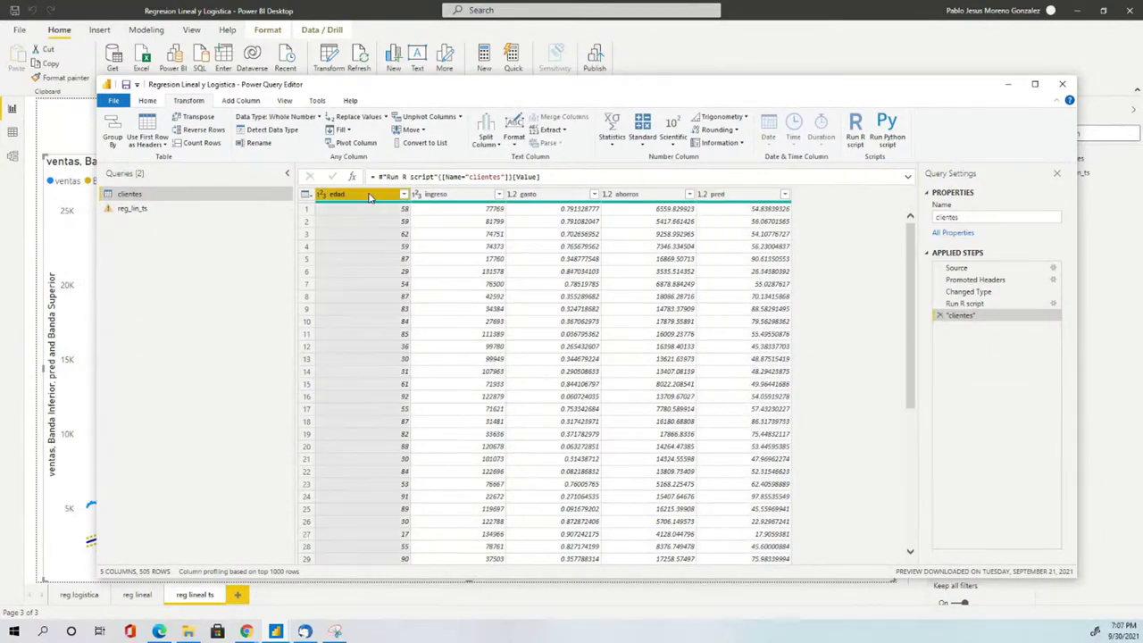
left_click(456, 196)
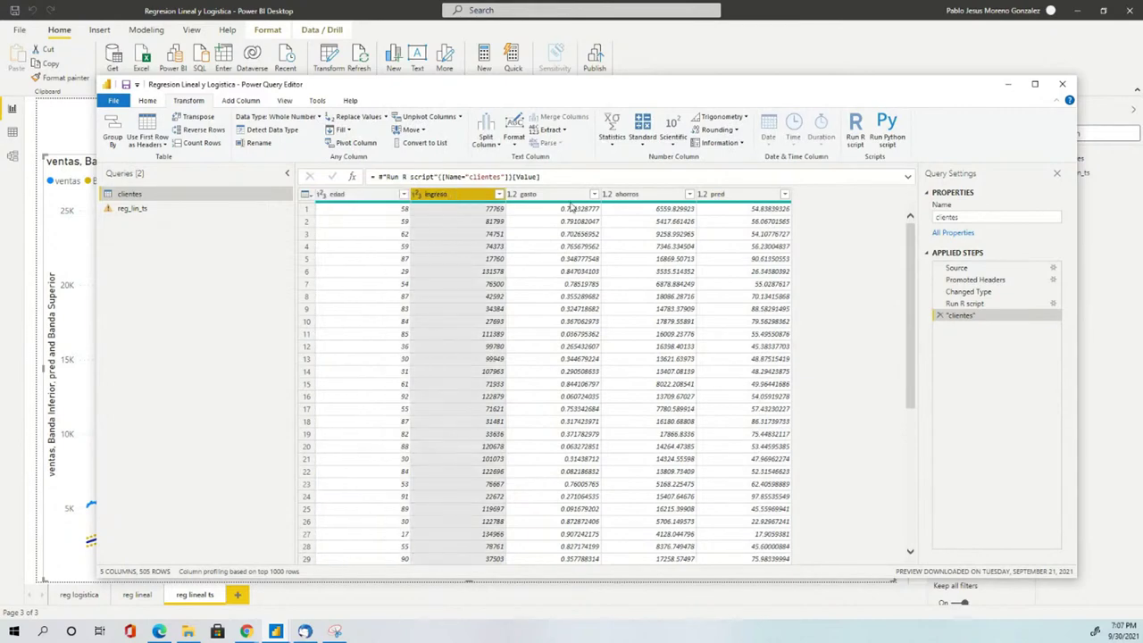
left_click(553, 195)
left_click(638, 196)
- Close the Power Query Editor without applying the query changes and inspect the data point values on the "reg lineal ts" line chart
left_click(1062, 83)
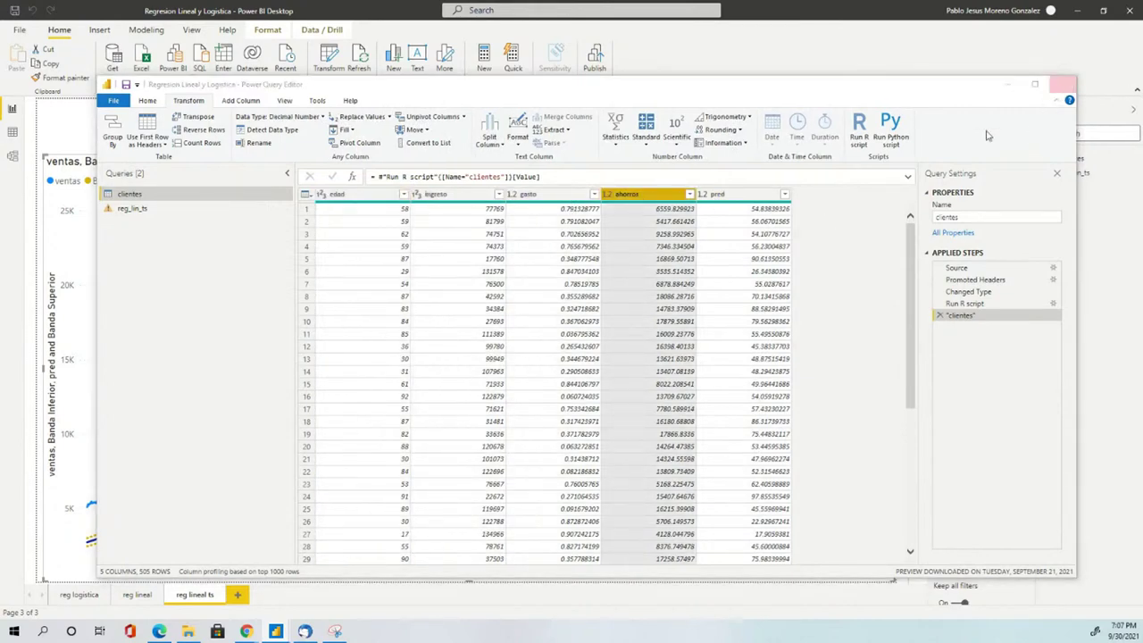
left_click(671, 332)
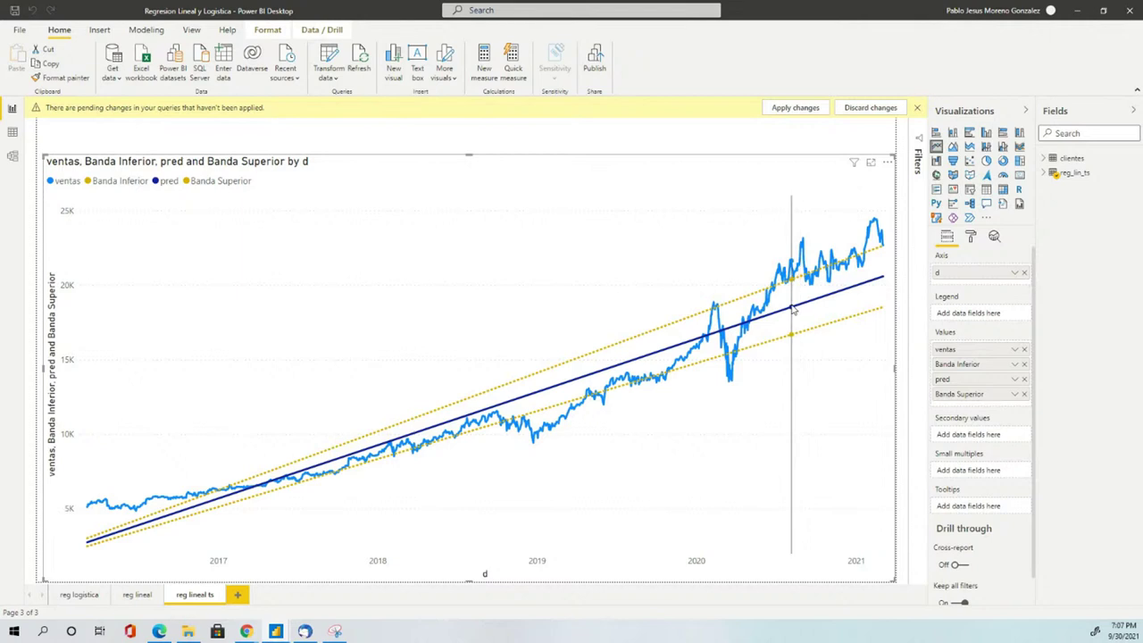
mouse_move(798, 307)
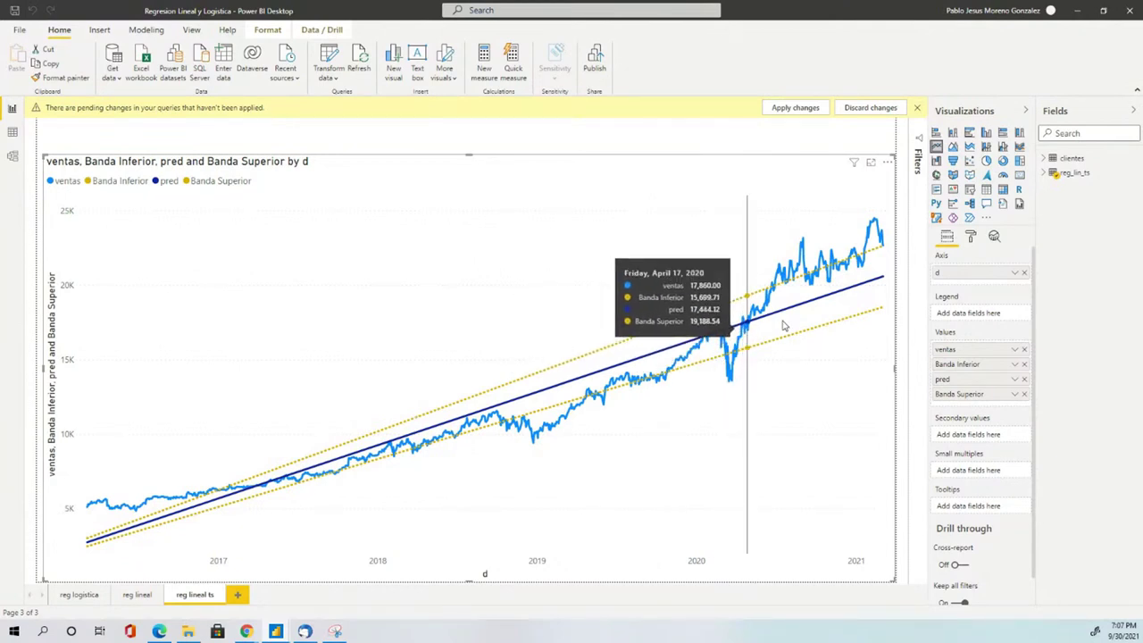
- Examine the reg_lin_ts table's fields and the Banda Inferior measure's formula, and list the clientes table's fields
left_click(1043, 172)
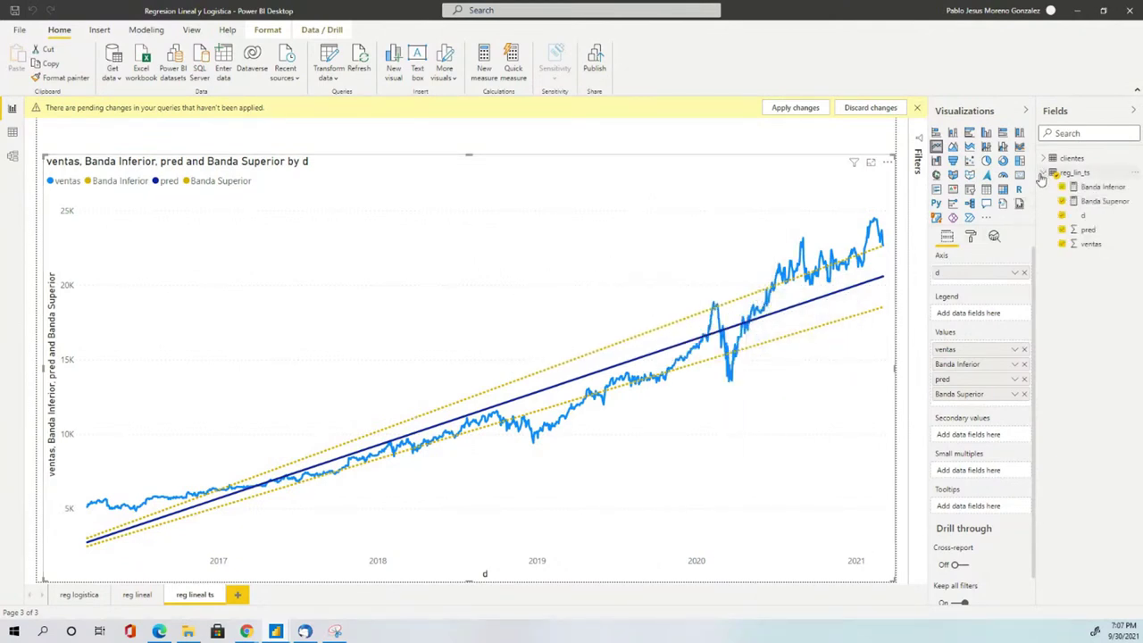
left_click(1098, 187)
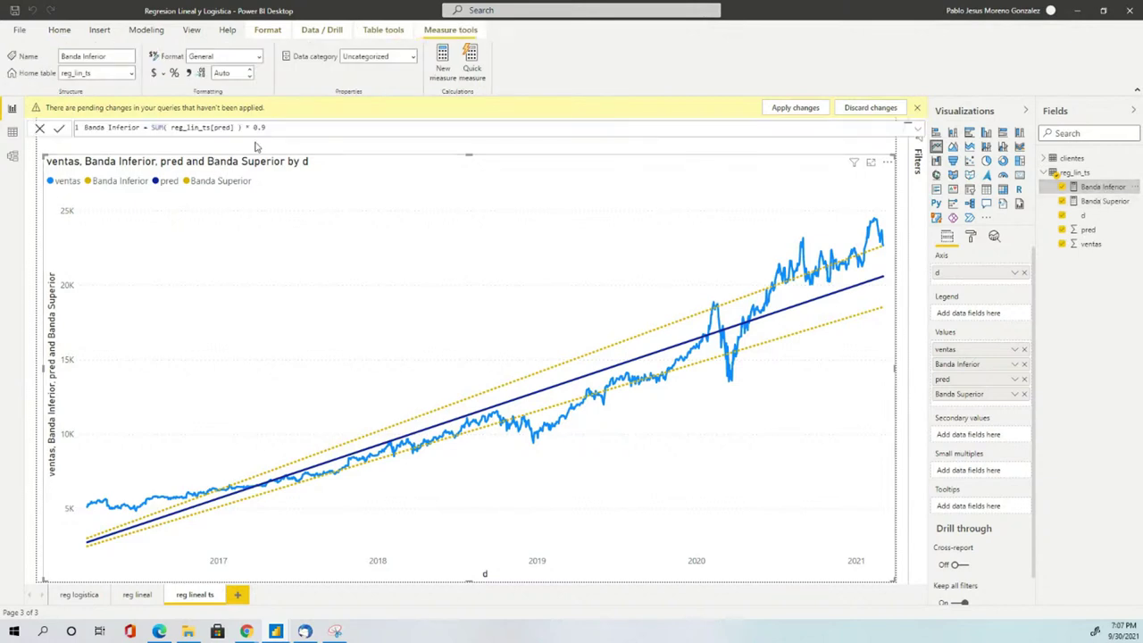
left_click_drag(266, 127, 83, 127)
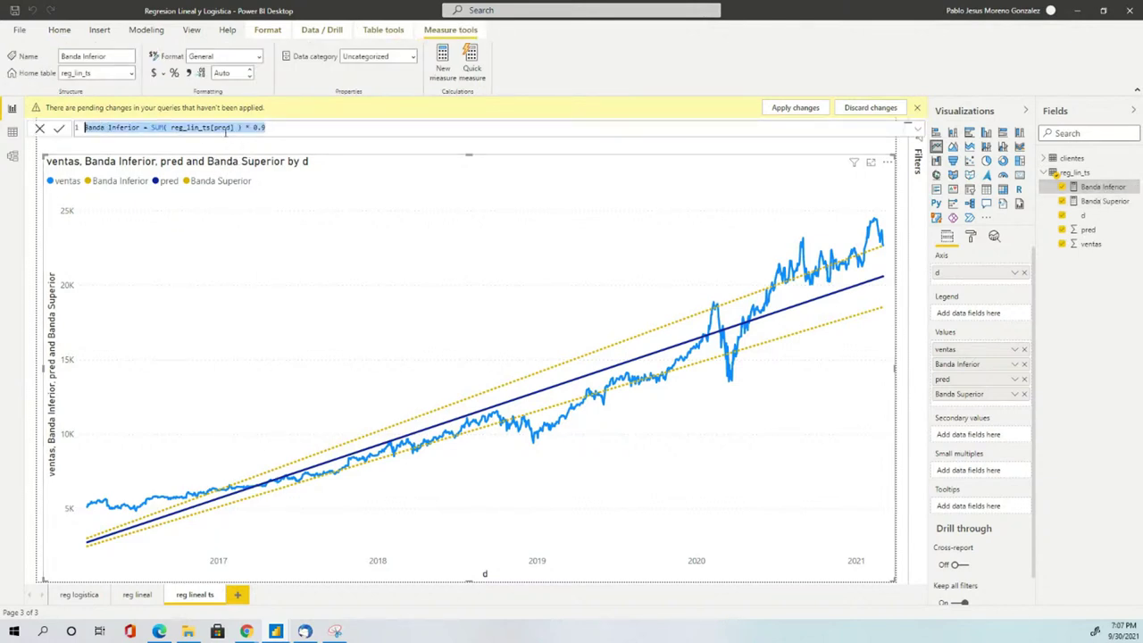
left_click(1044, 159)
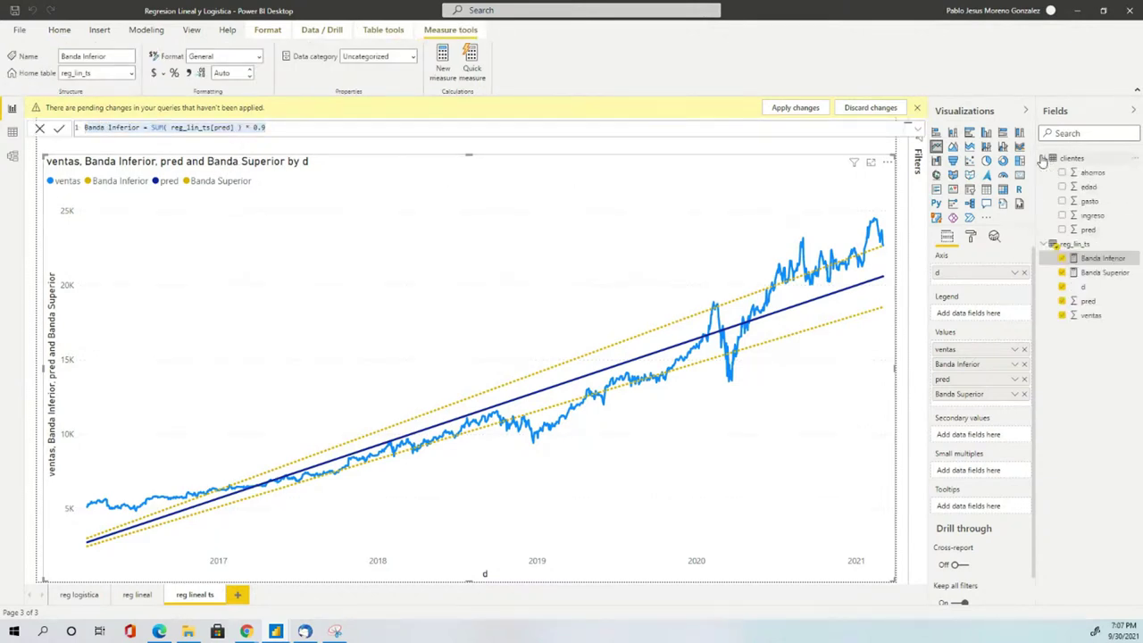
- Check the pred columns of the clientes and reg_lin_ts tables, and discard the pending query changes to clientes
left_click(1091, 230)
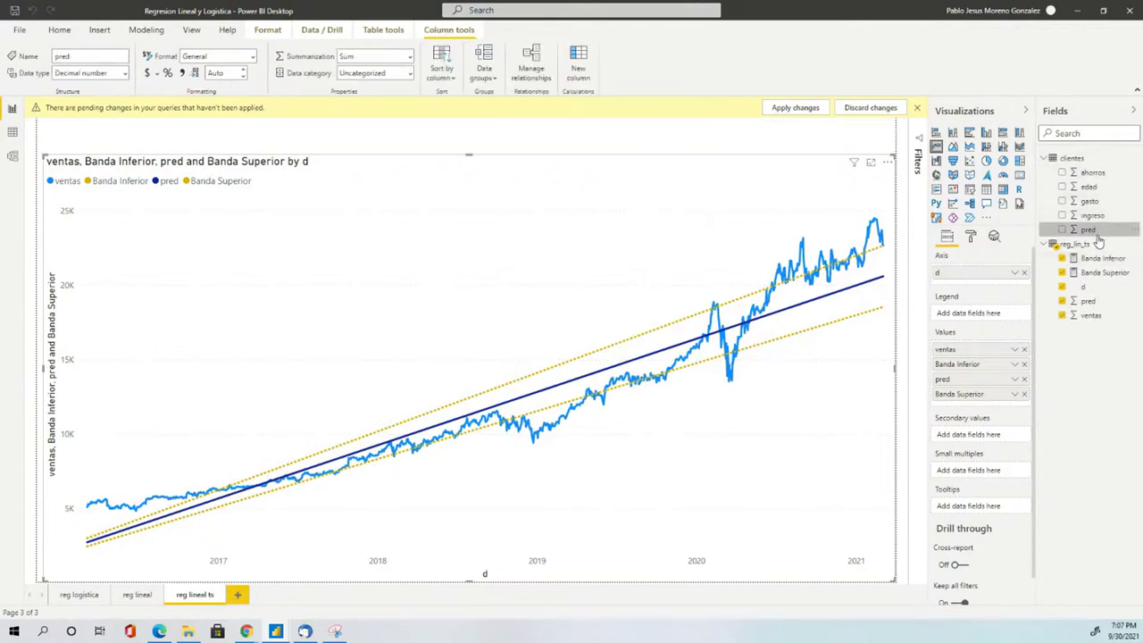
left_click(1093, 287)
left_click(1089, 302)
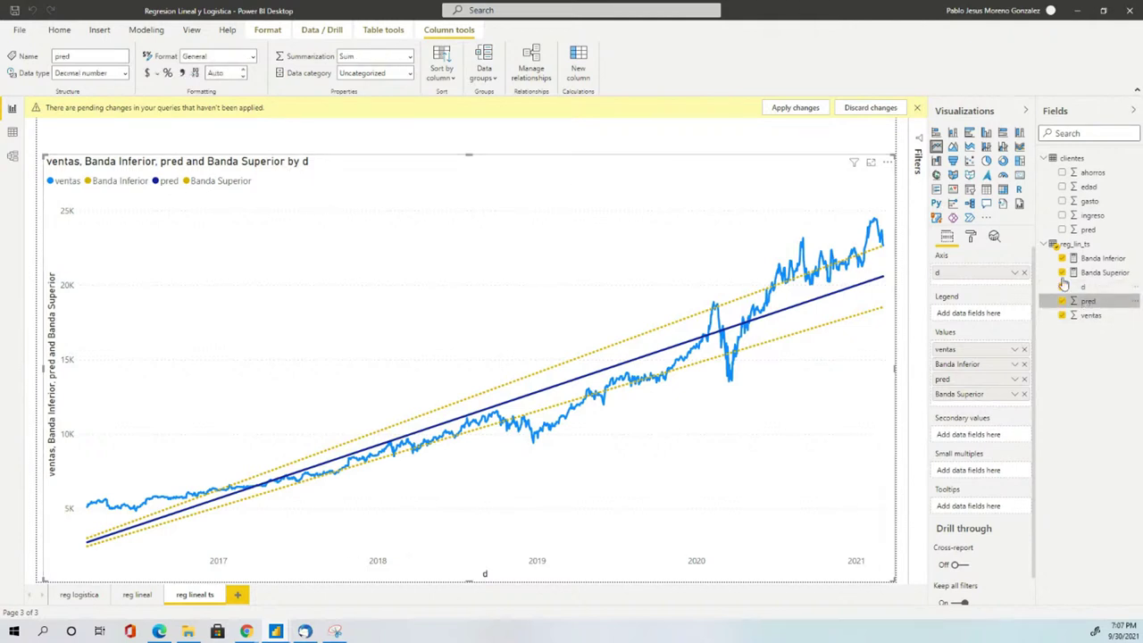
left_click(870, 107)
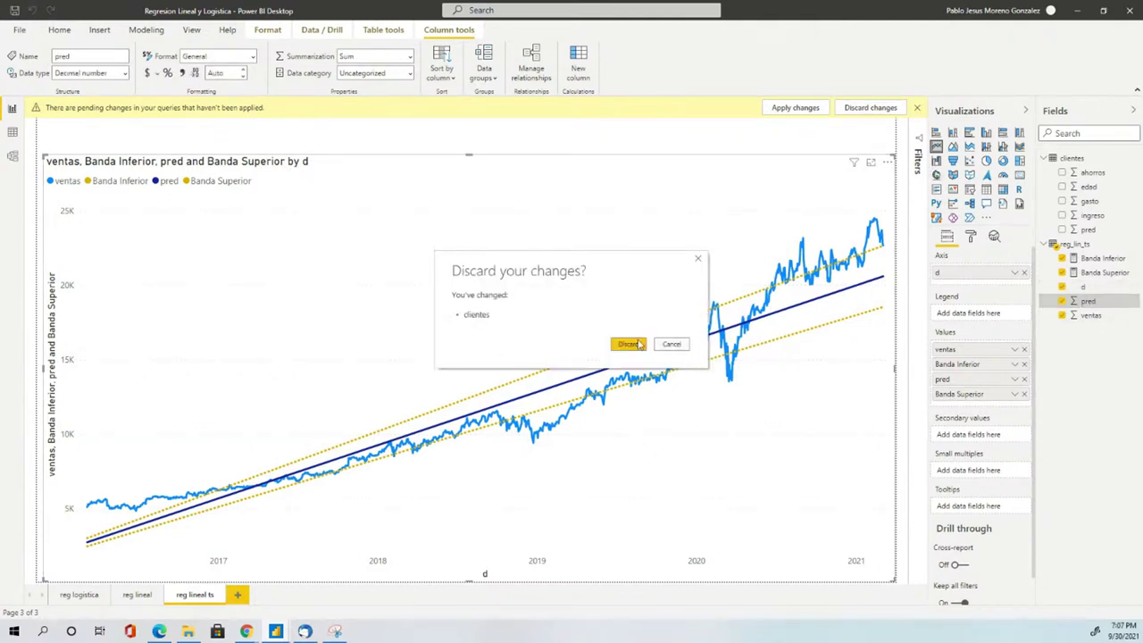
left_click(629, 345)
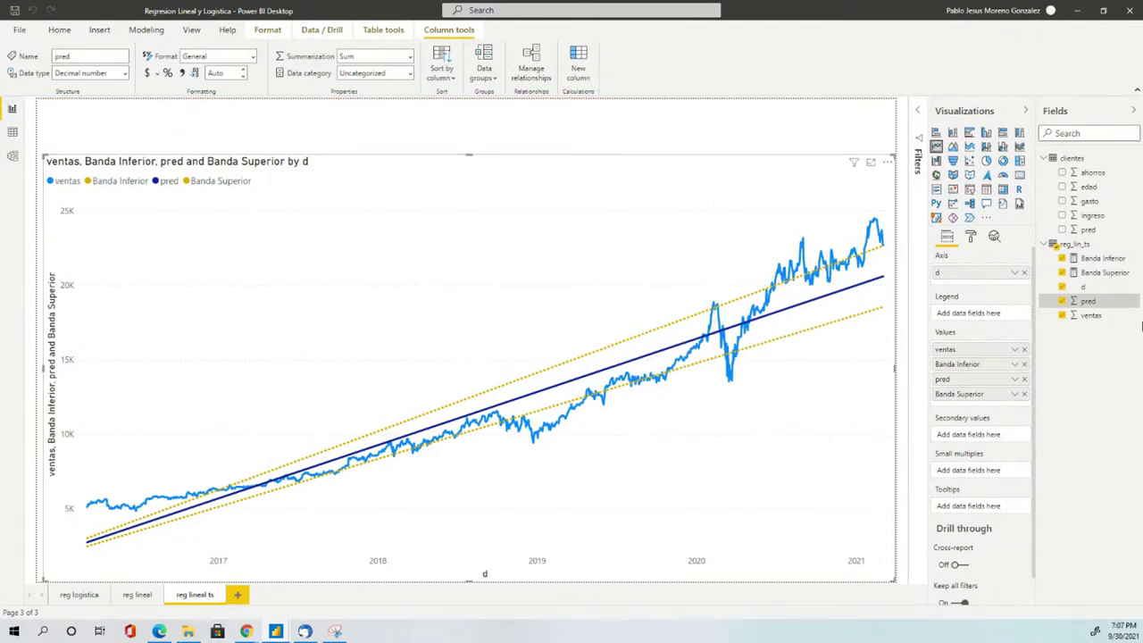
- Examine the Banda Superior measure's formula and compare its values with the other series on the line chart
left_click(1104, 273)
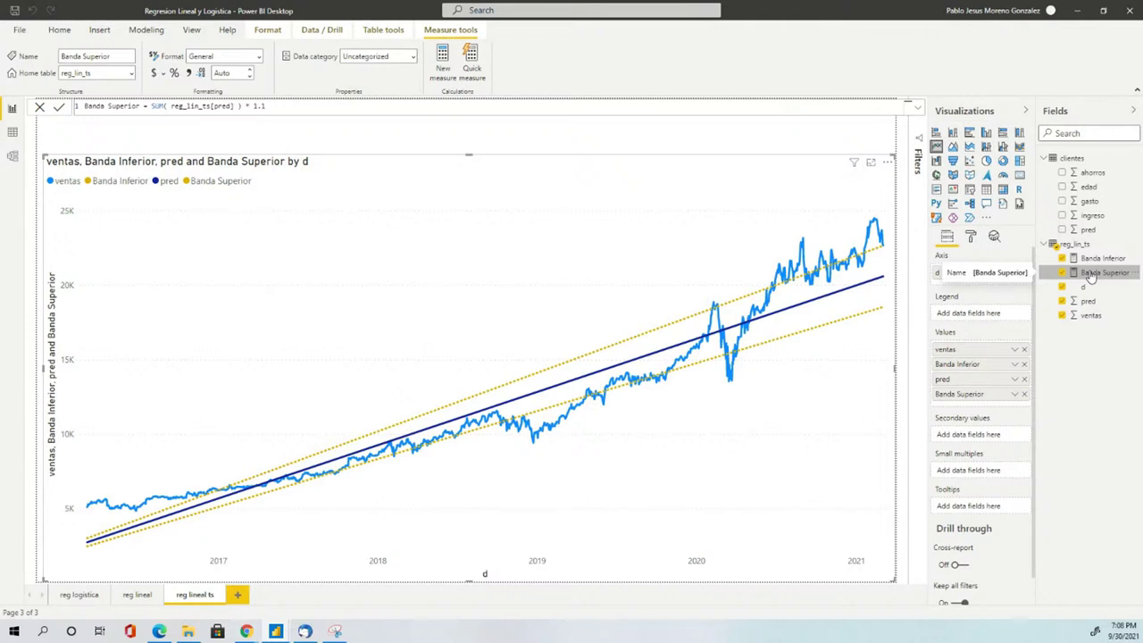
left_click_drag(263, 107, 78, 126)
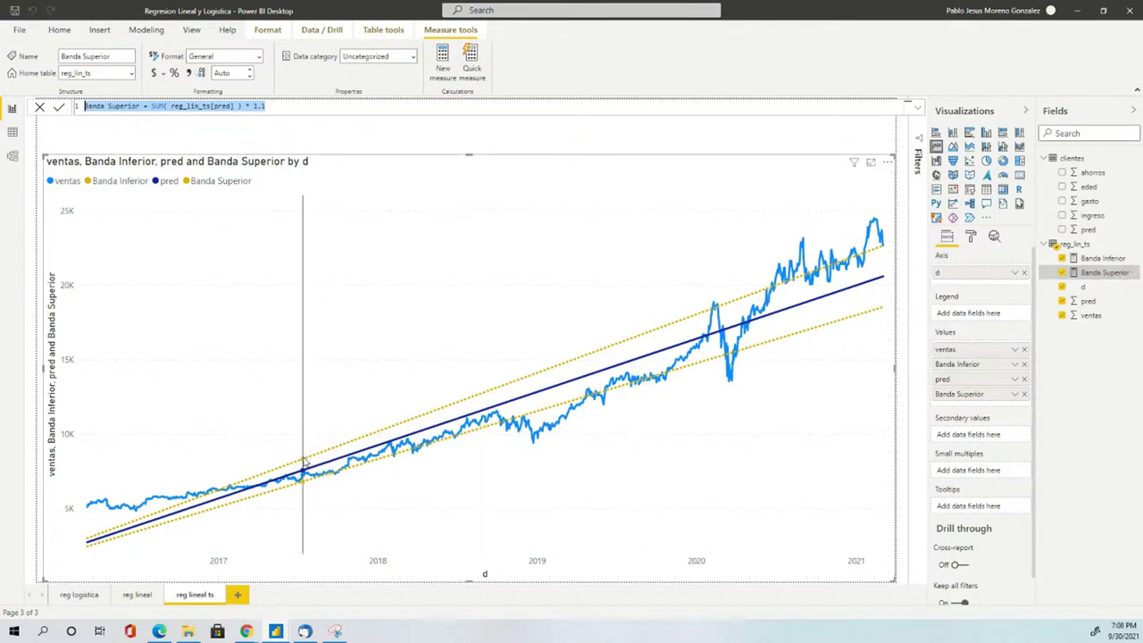
mouse_move(230, 492)
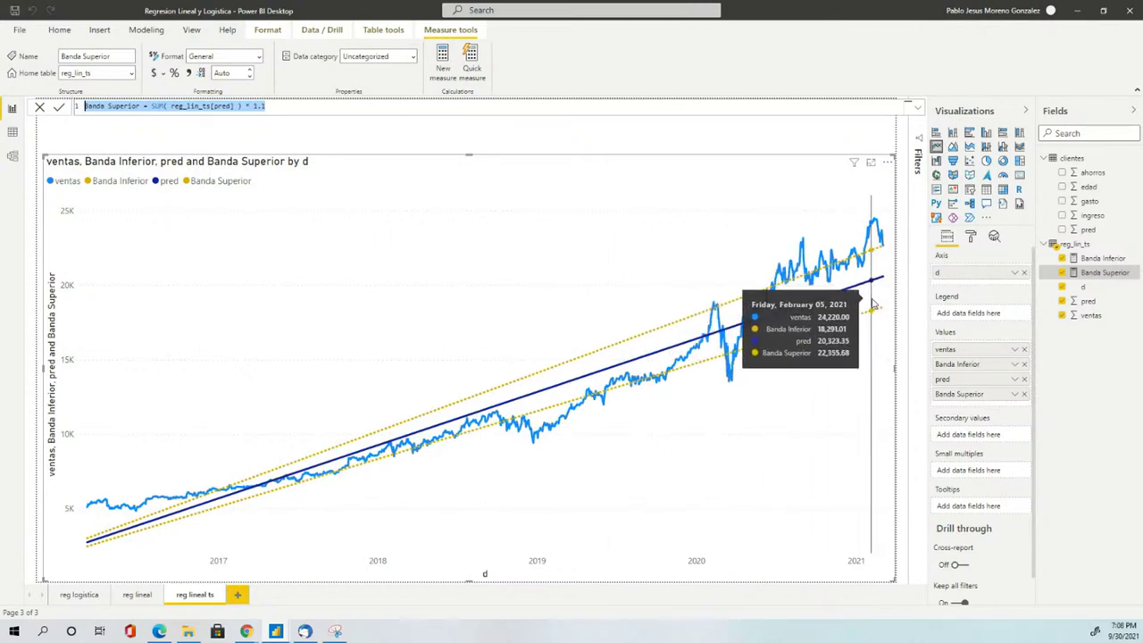
left_click(510, 139)
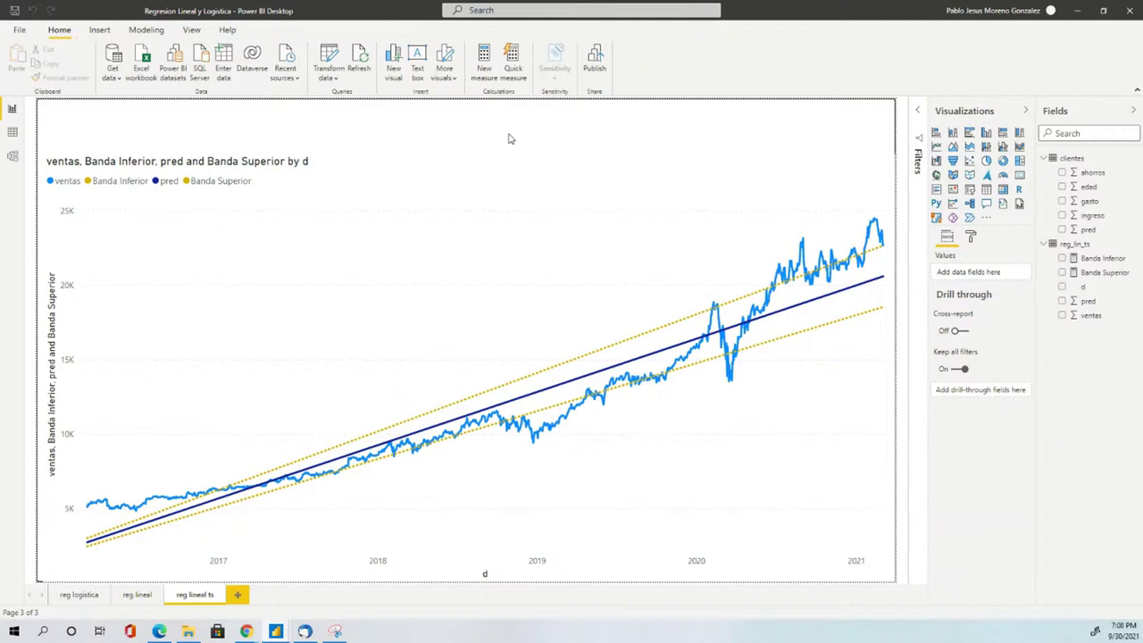
- Close the "Regresion Lineal y Logistica" report without saving and show the "anomalia 3" report maximized
left_click(1124, 11)
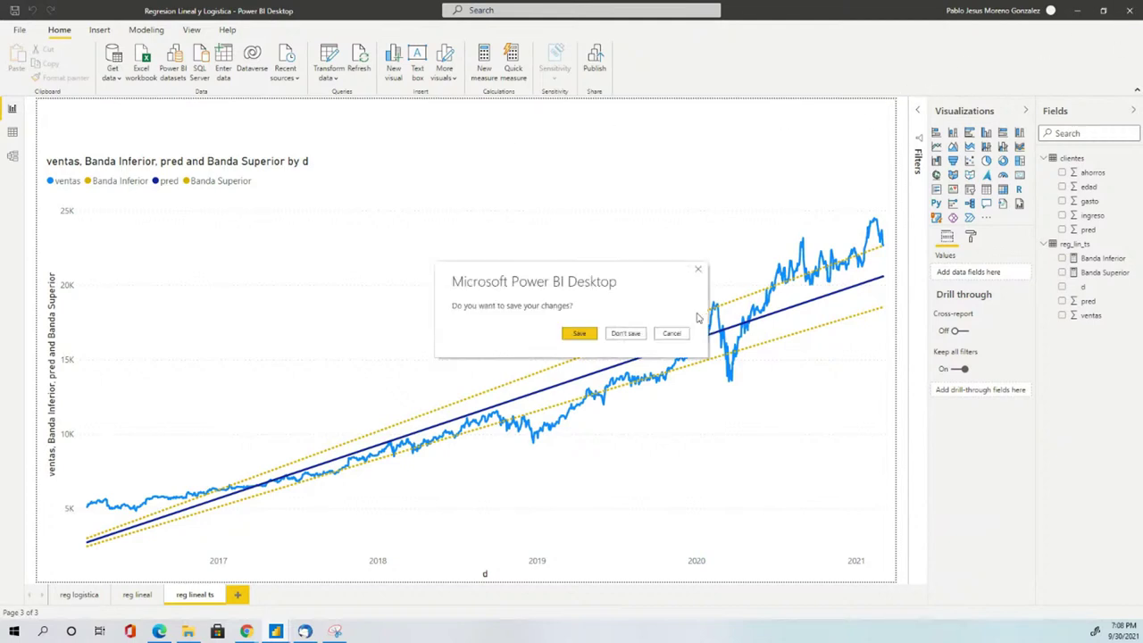
left_click(625, 333)
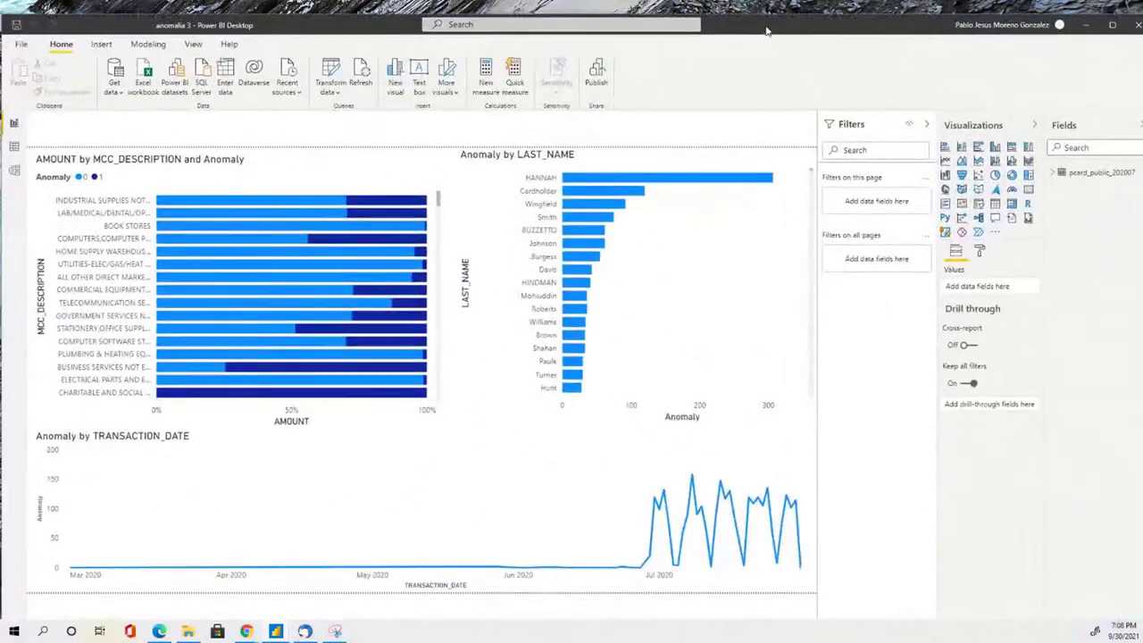
left_click(1112, 25)
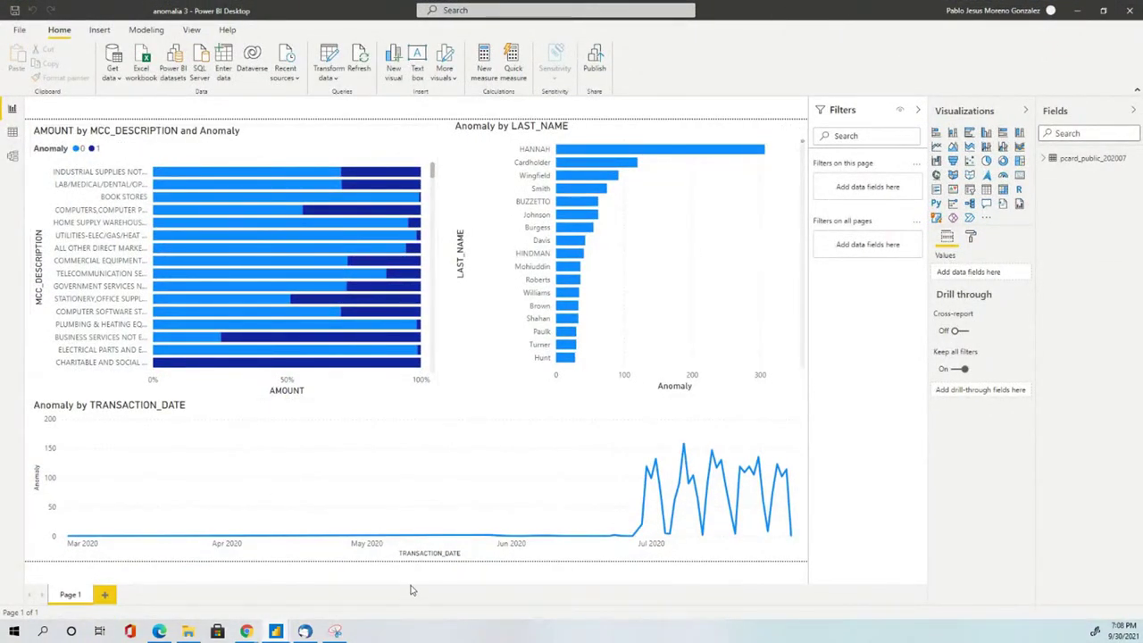
- Examine the rows and columns of the pcard_public_202007 table, including AGENCYNAME and Anomaly, and return to the report page
left_click(1068, 159)
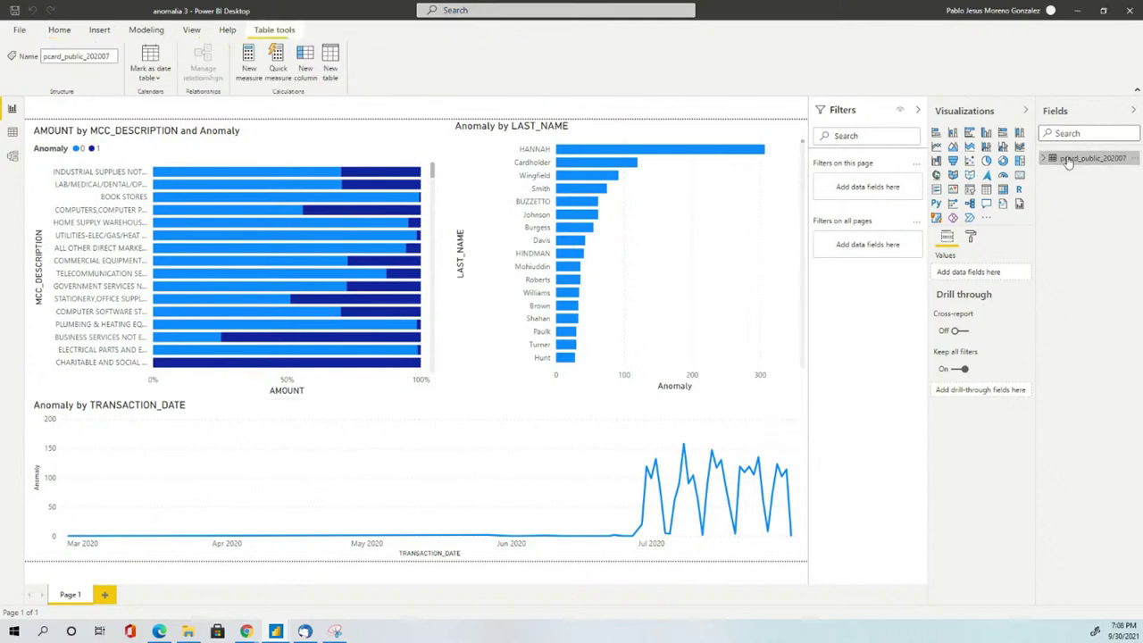
left_click(13, 131)
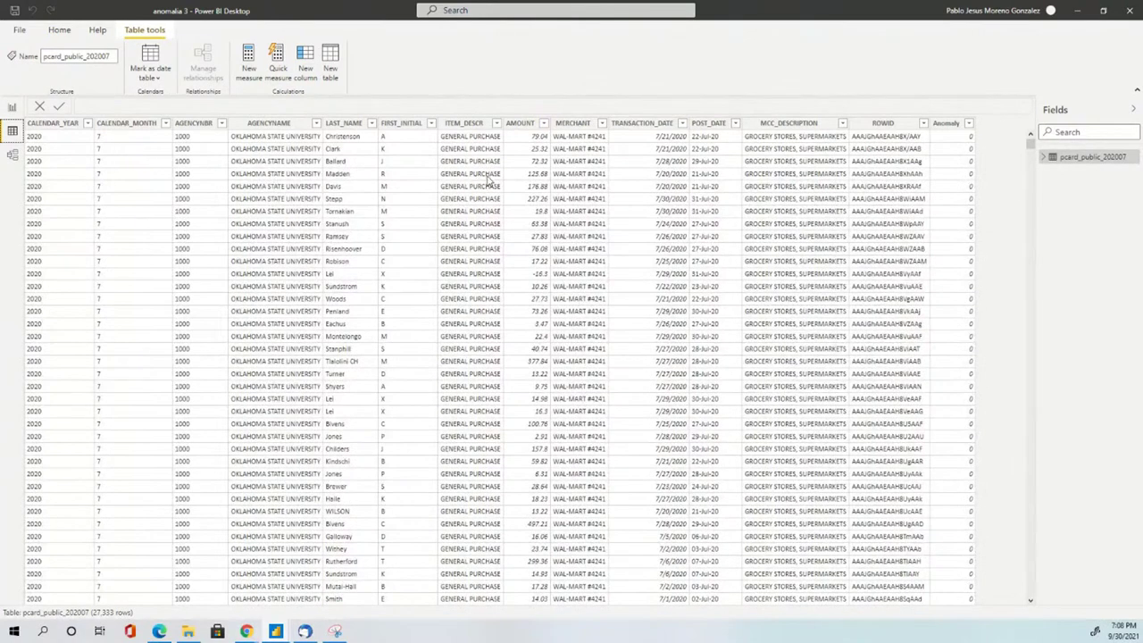
left_click(271, 122)
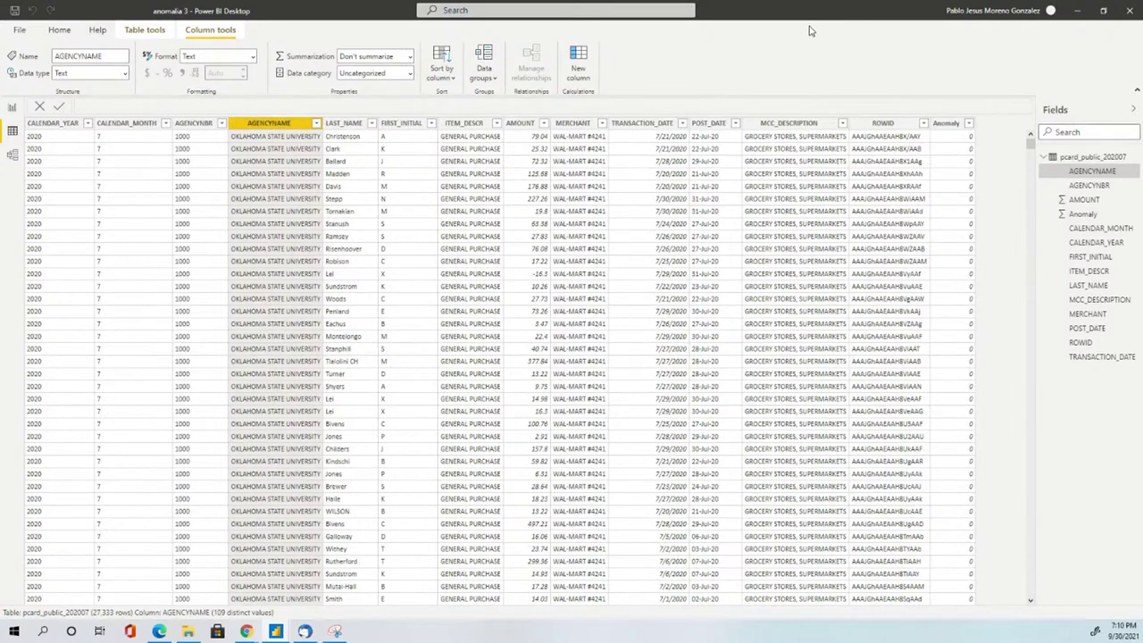
left_click(59, 30)
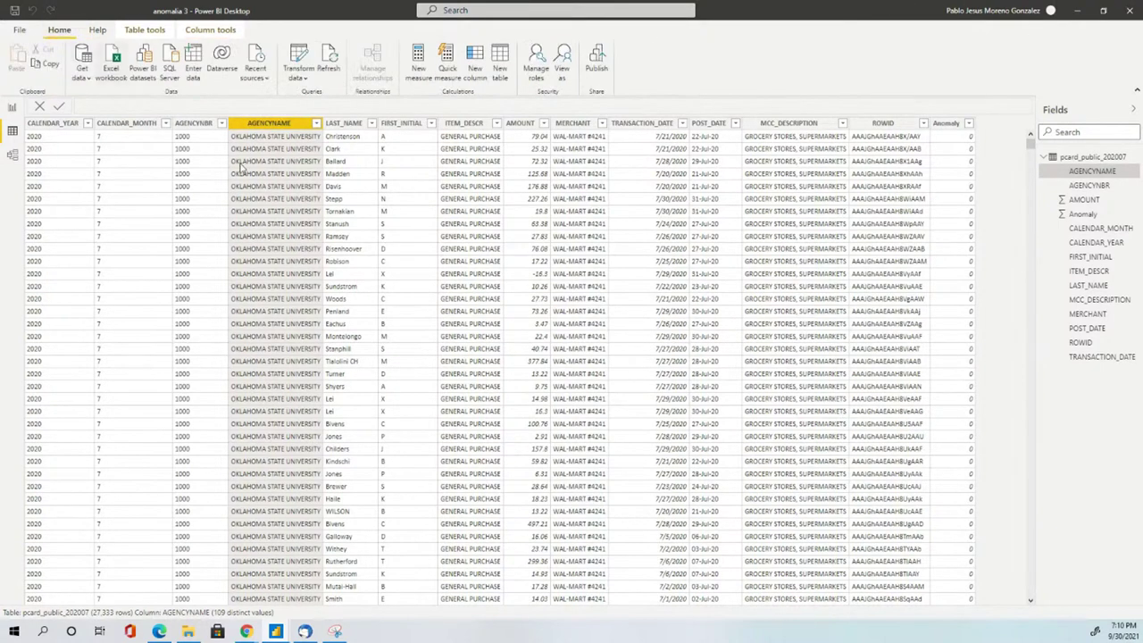
left_click(12, 108)
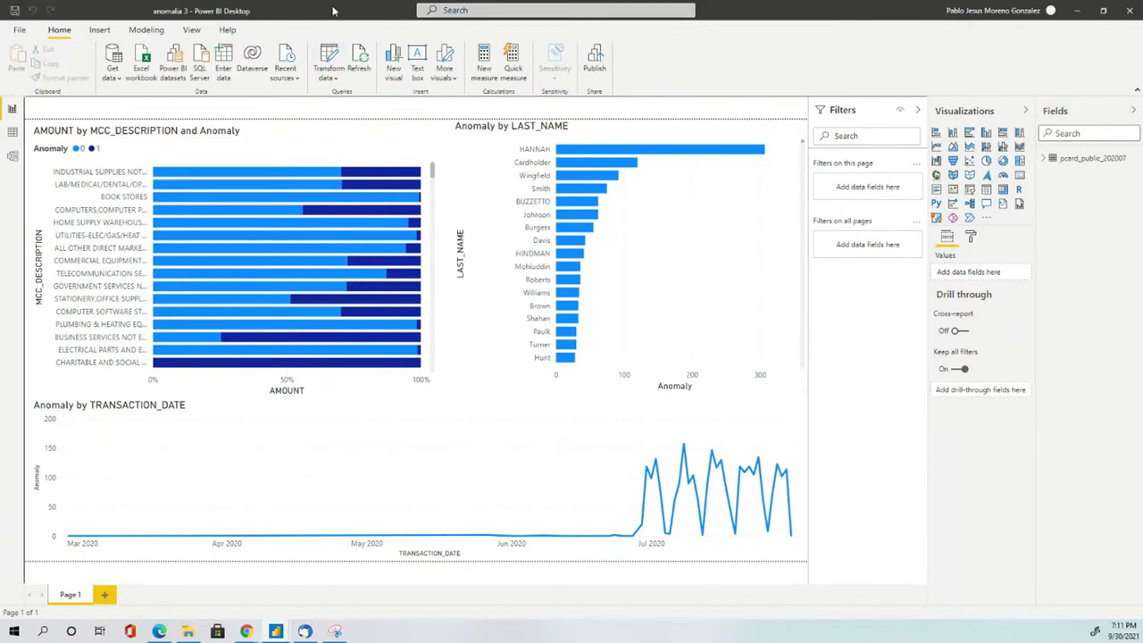
- Open the pcard_public_202007 query in the Power Query Editor and bring up its Source step's CSV settings
left_click(329, 55)
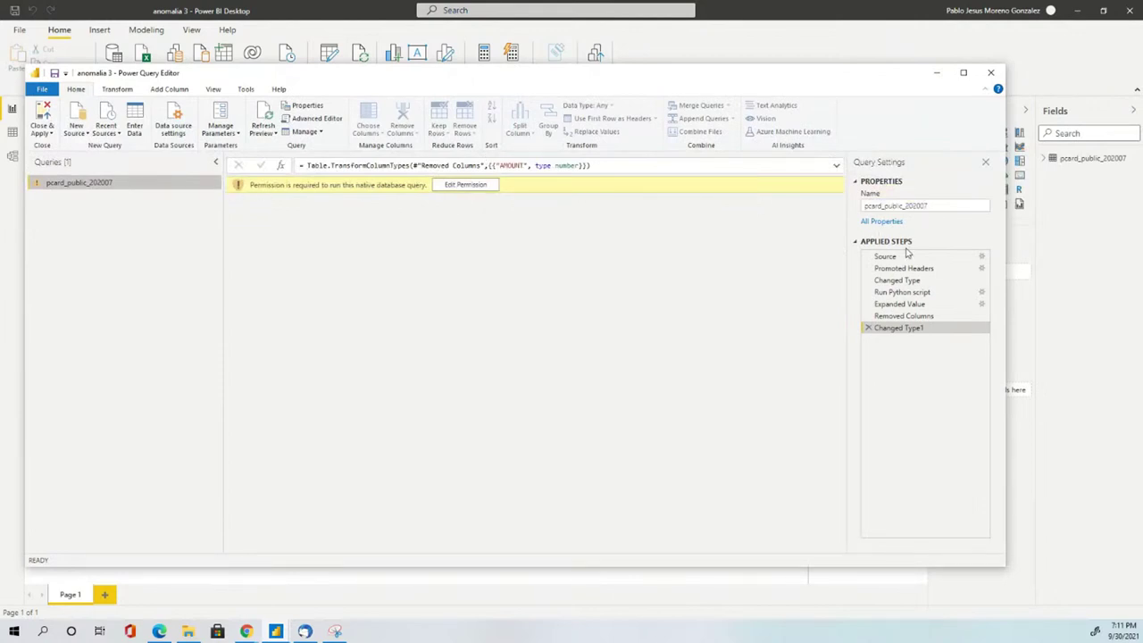
left_click(889, 256)
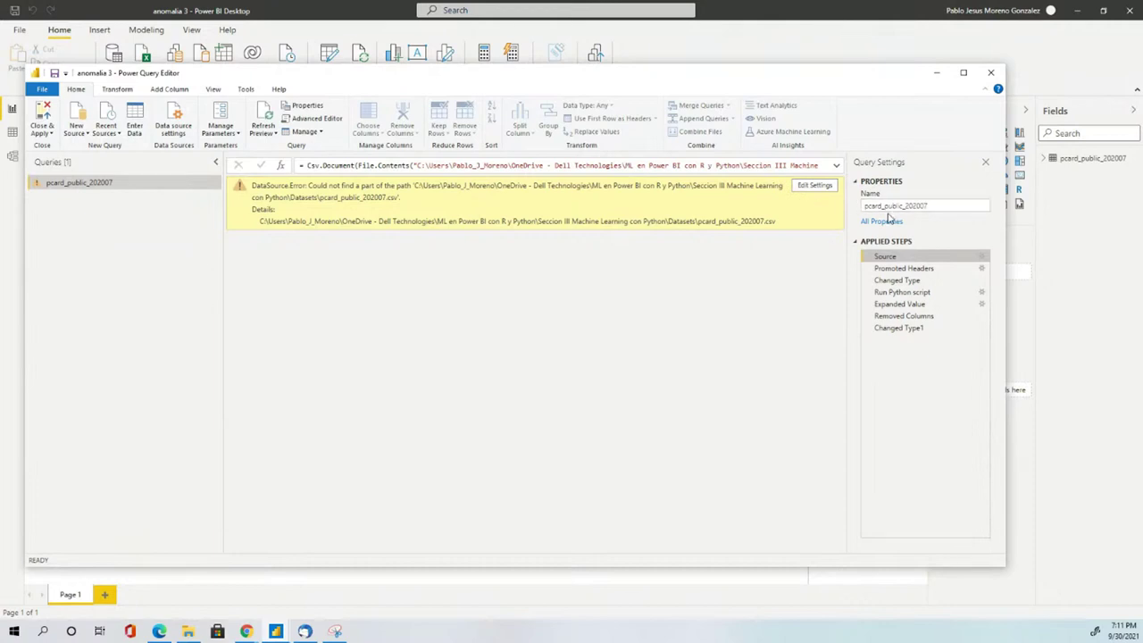
left_click(830, 191)
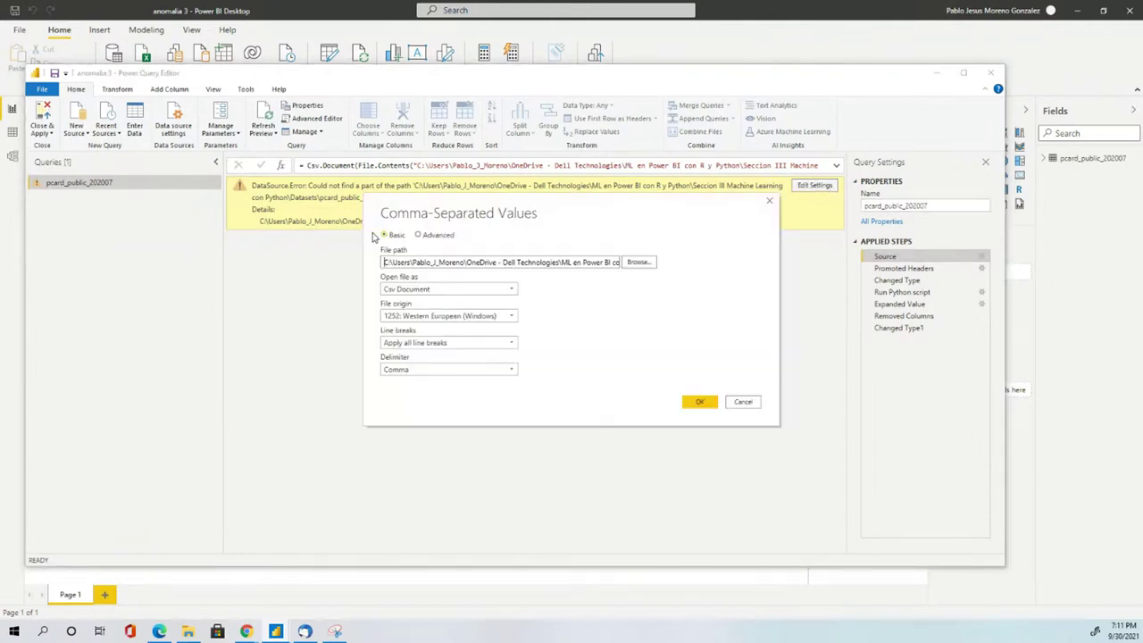
- Set the Source file path to pcard_public_202007 in the Datasets folder of "Seccion III Machine Learning con Python"
left_click(638, 261)
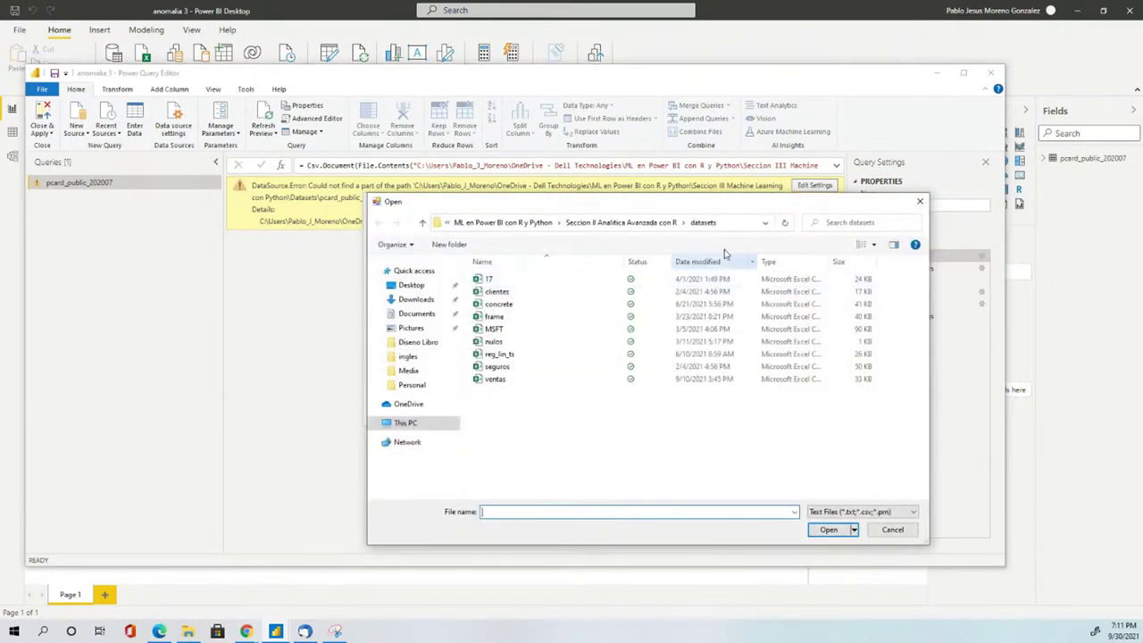
left_click(571, 198)
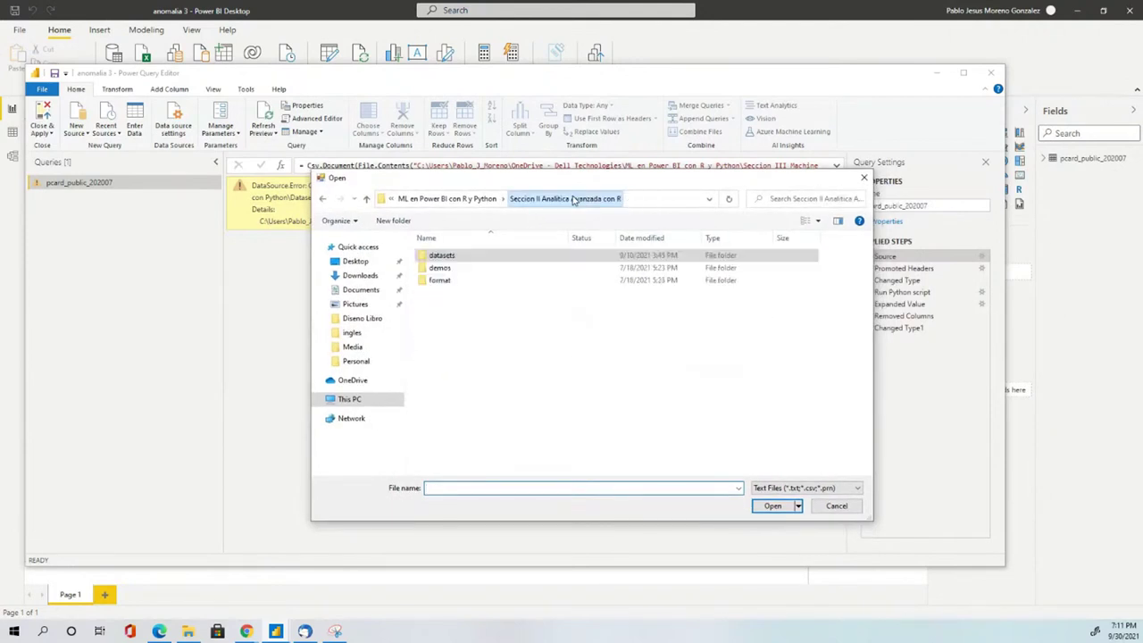
left_click(490, 198)
double_click(441, 362)
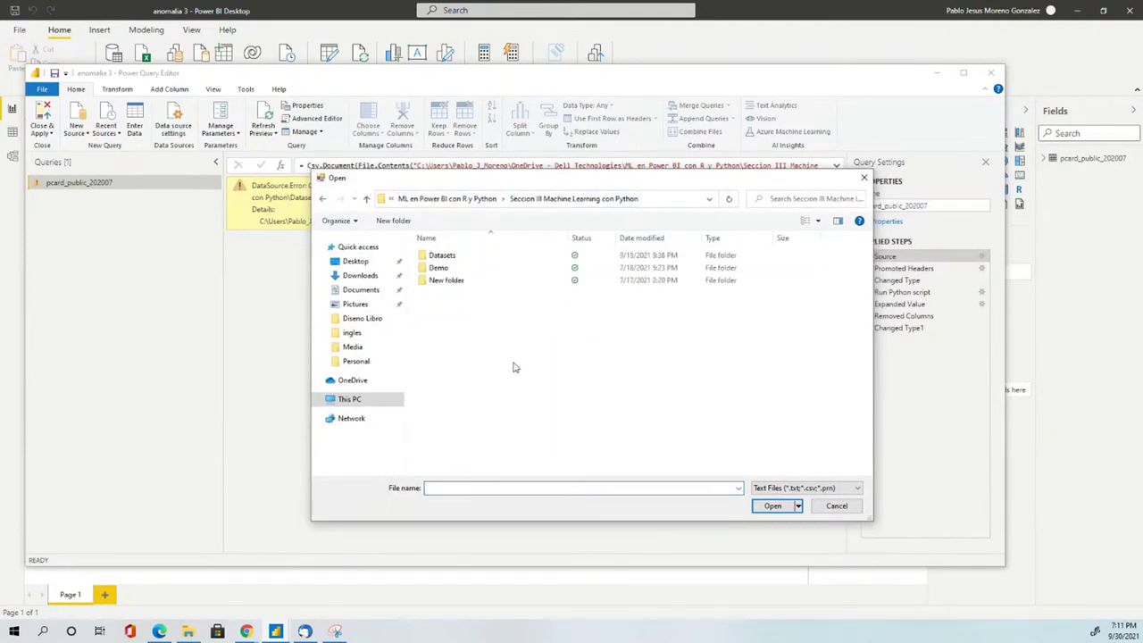
double_click(447, 259)
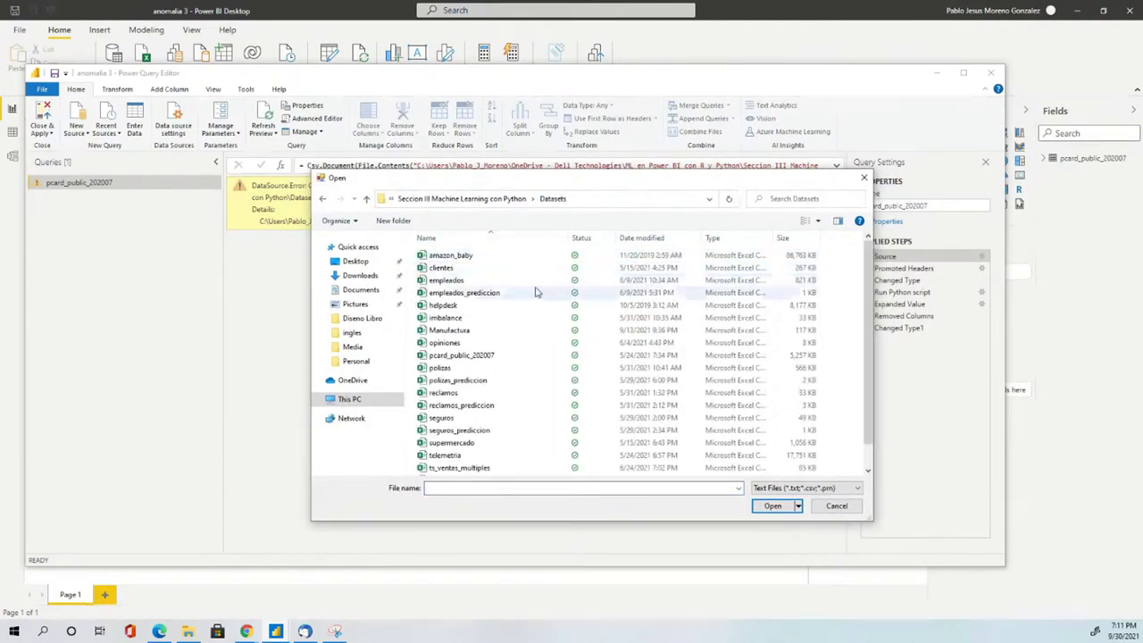
left_click(500, 356)
left_click(772, 506)
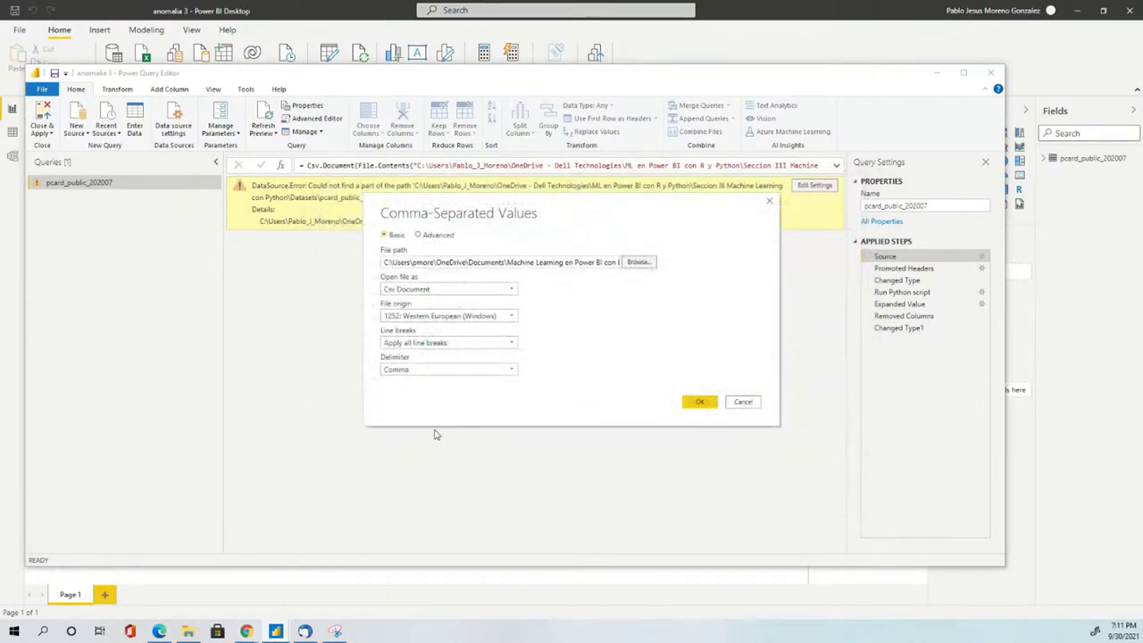